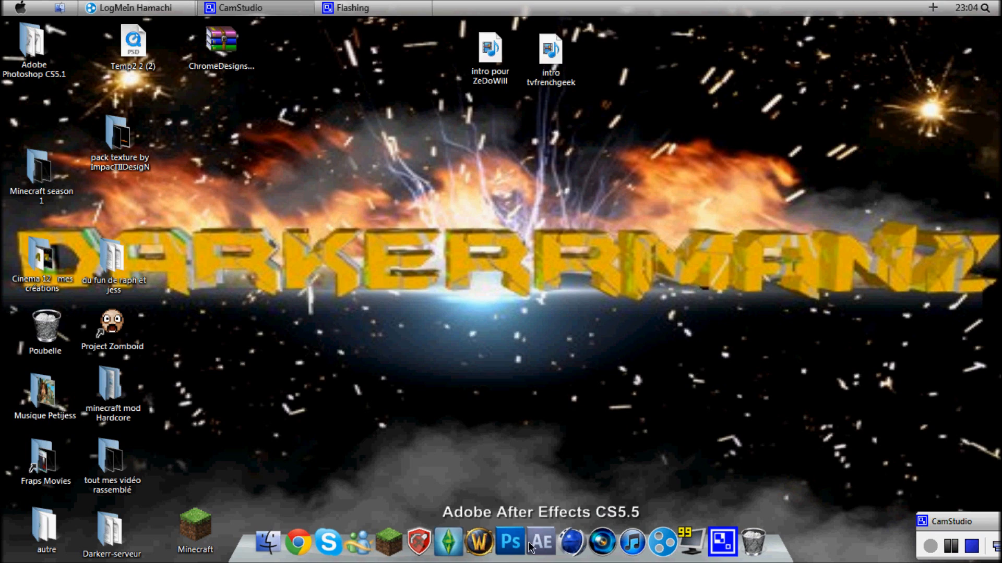
Look through the example images in the Background folder of "Cinema 12 mes créations", examining the yellow DarkerrManz background up close
double_click(71, 260)
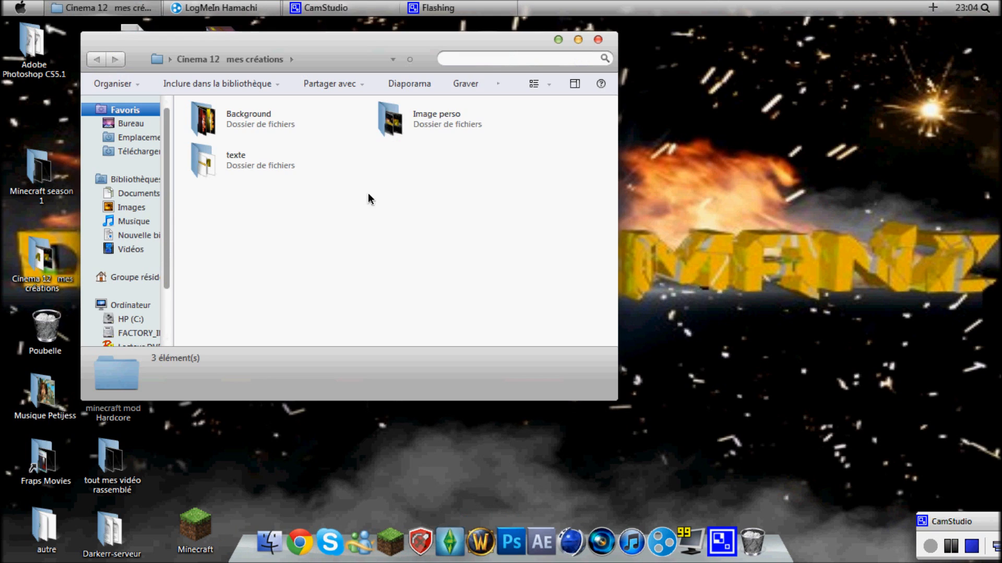
click(264, 119)
double_click(264, 119)
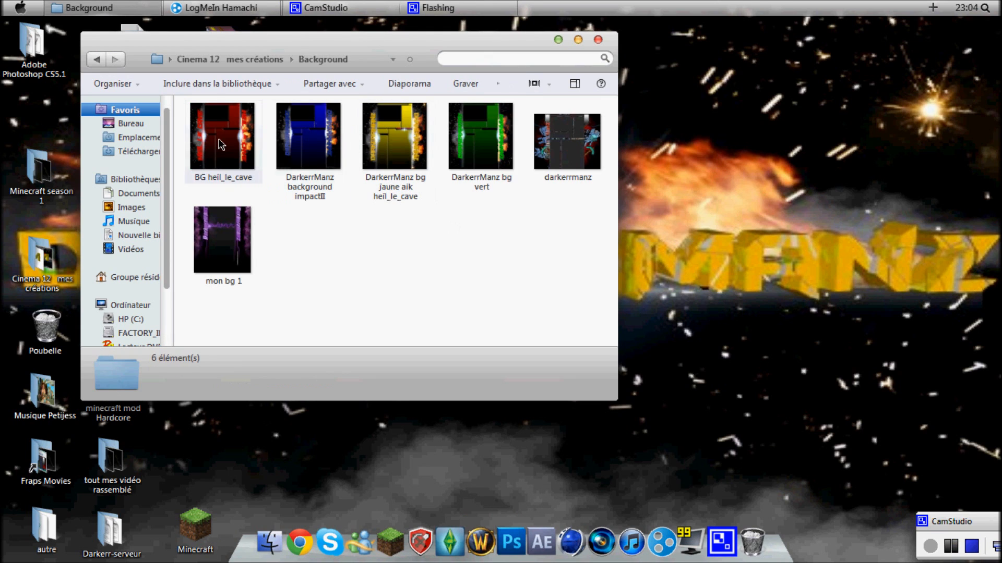
click(211, 145)
double_click(211, 145)
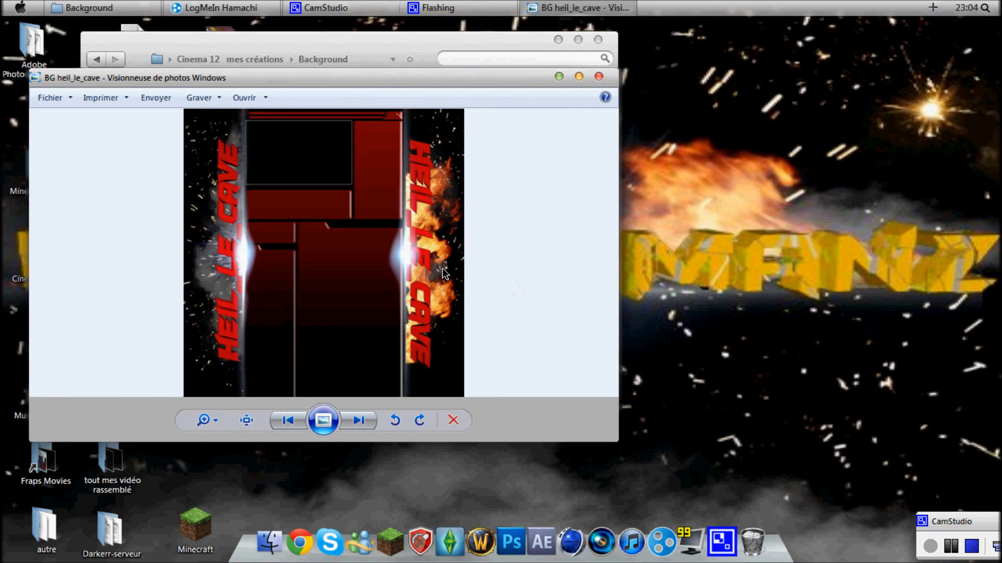
click(374, 418)
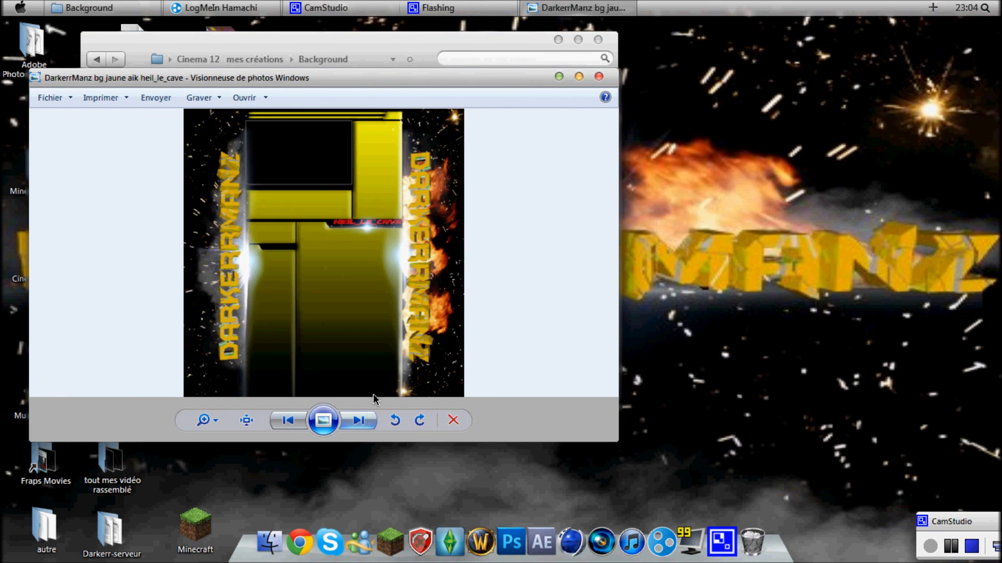
scroll(268, 300, up, 6)
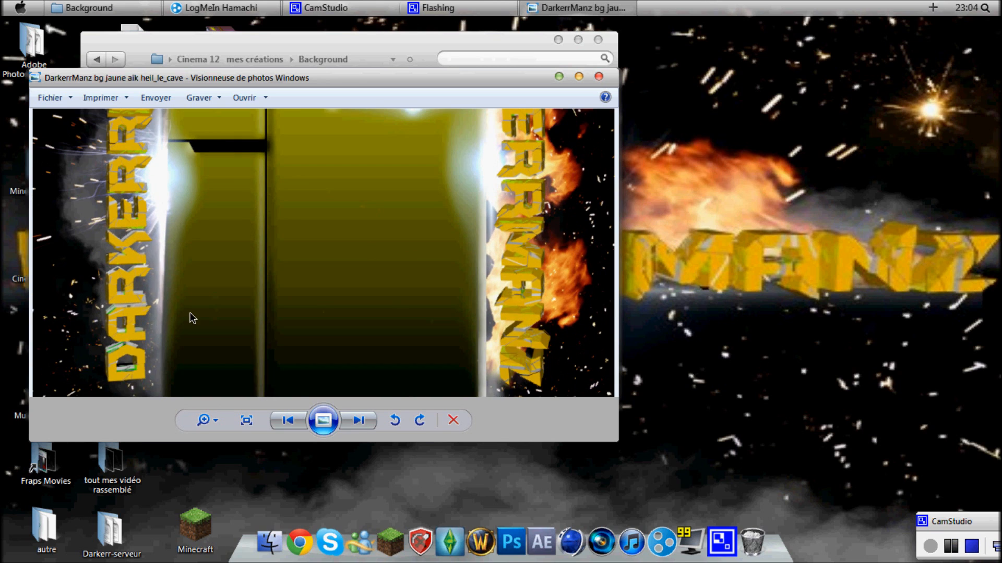
scroll(287, 209, down, 6)
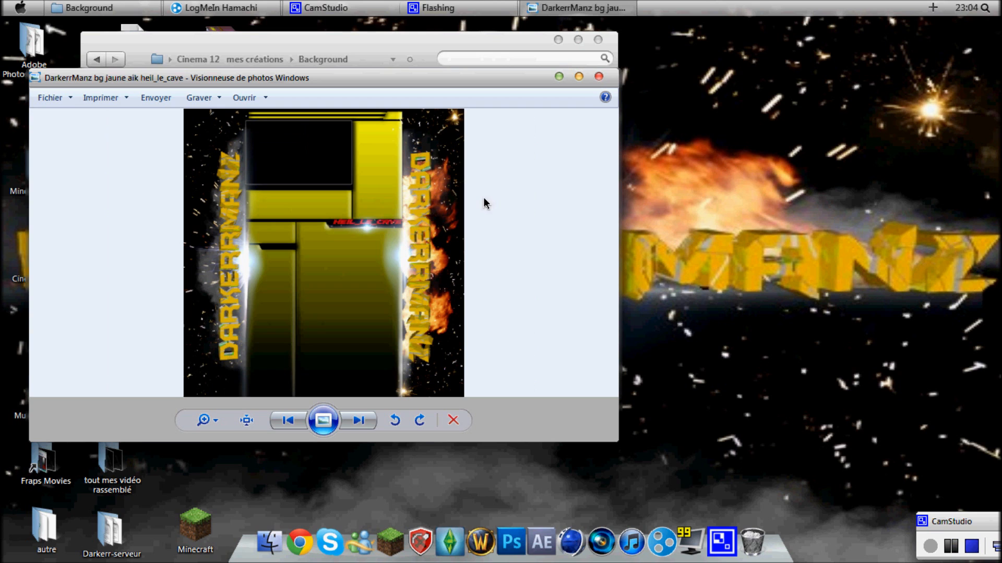
click(598, 77)
click(599, 40)
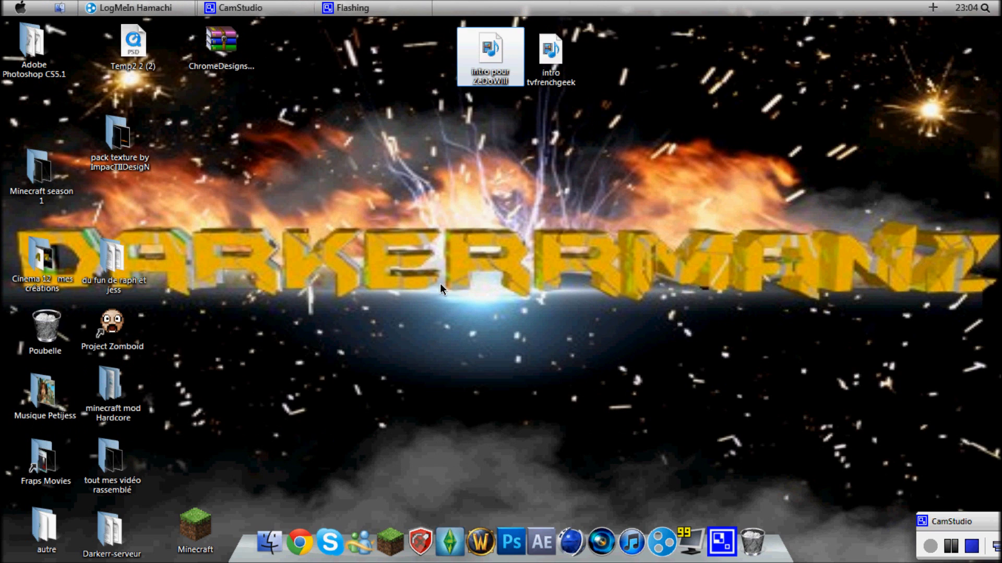
Switch to CINEMA 4D and add a MoGraph Mo Texte object to the empty scene
click(556, 540)
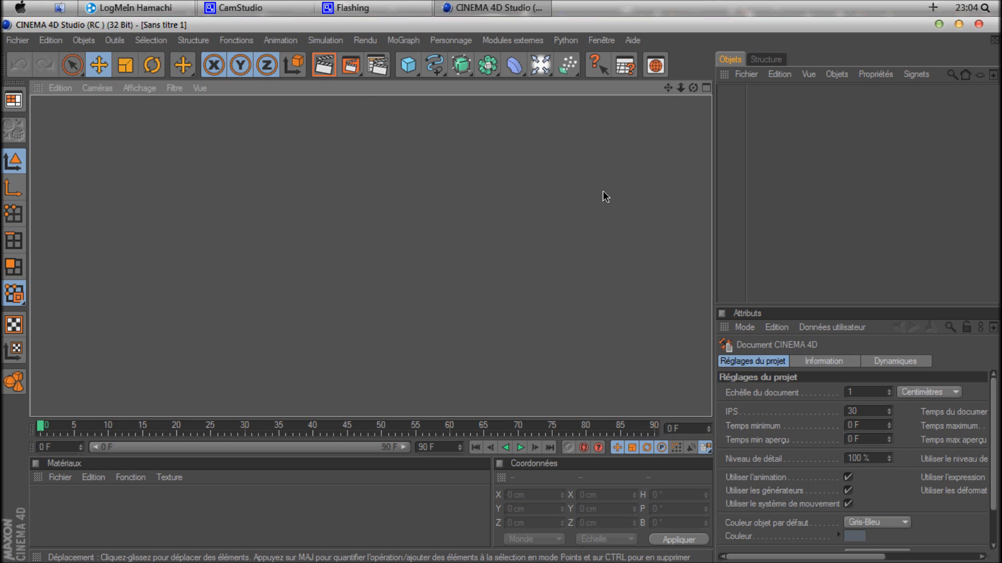
click(412, 40)
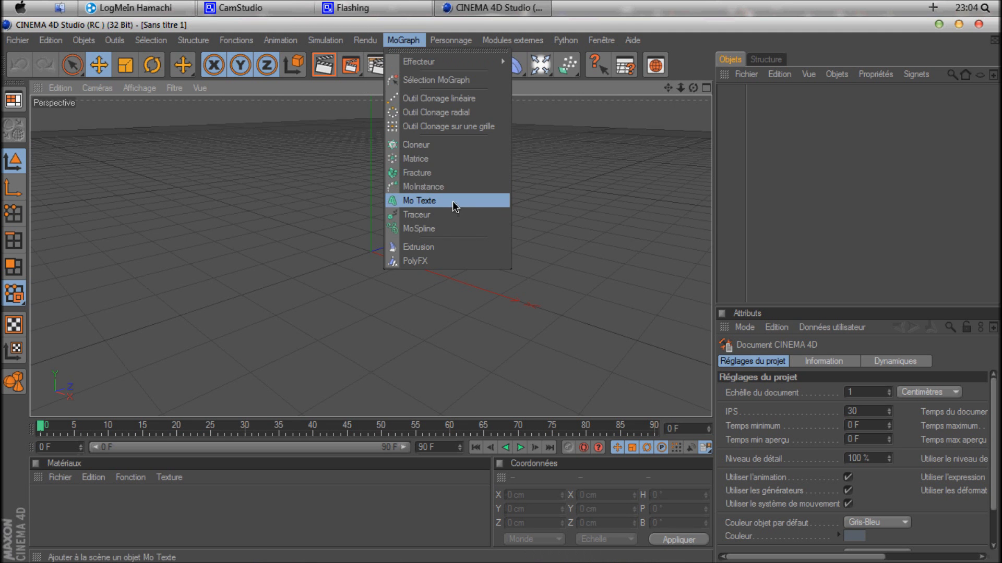
click(449, 199)
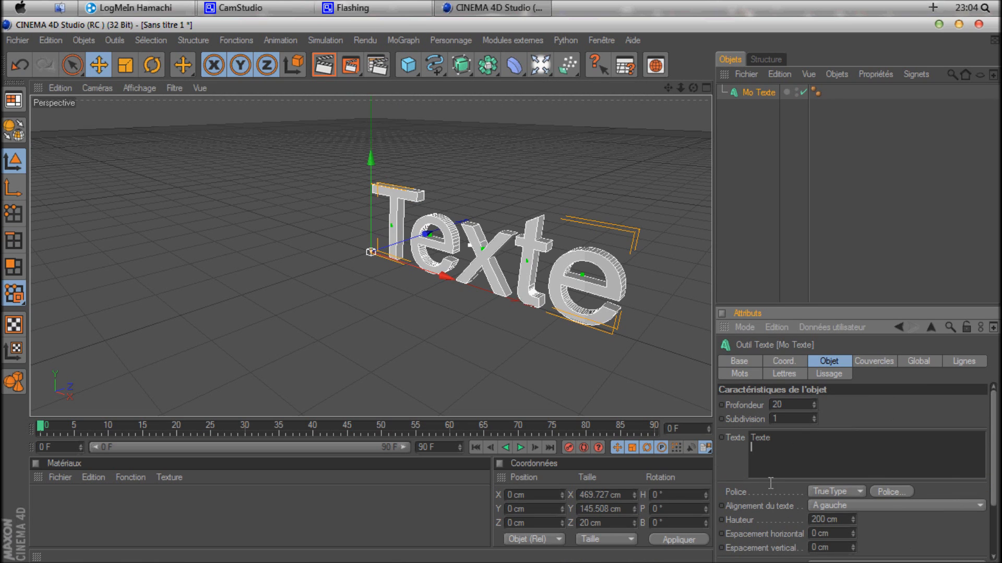
Set the Mo Texte object's text to "DarkerrManz" and its depth to 100
click(769, 441)
key(BackSpace)
key(BackSpace)
key(BackSpace)
key(BackSpace)
key(BackSpace)
text(DarkerMan)
click(790, 408)
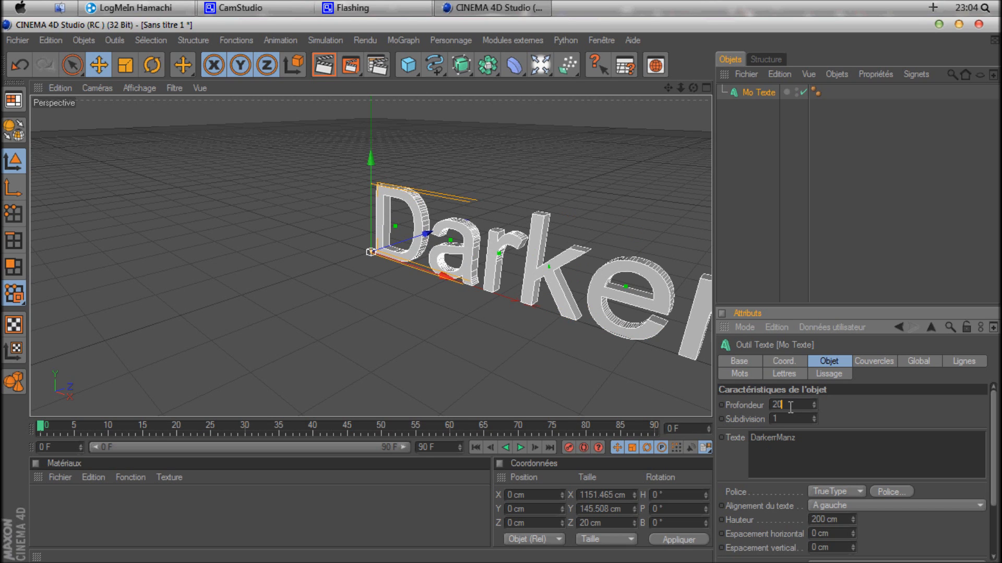
text(10)
click(846, 447)
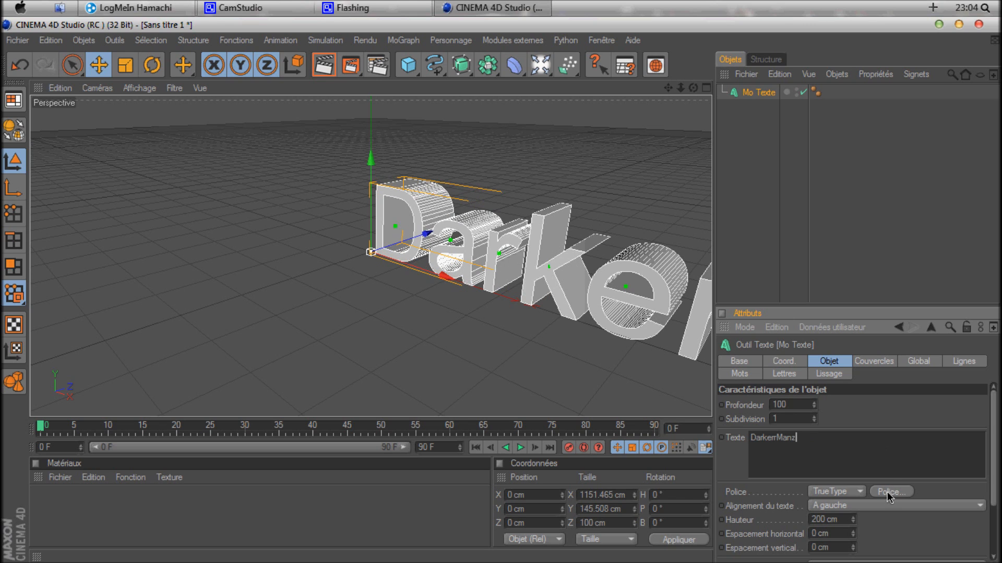
Change the font of the 3D text to BatmanForeverAlternate
click(888, 492)
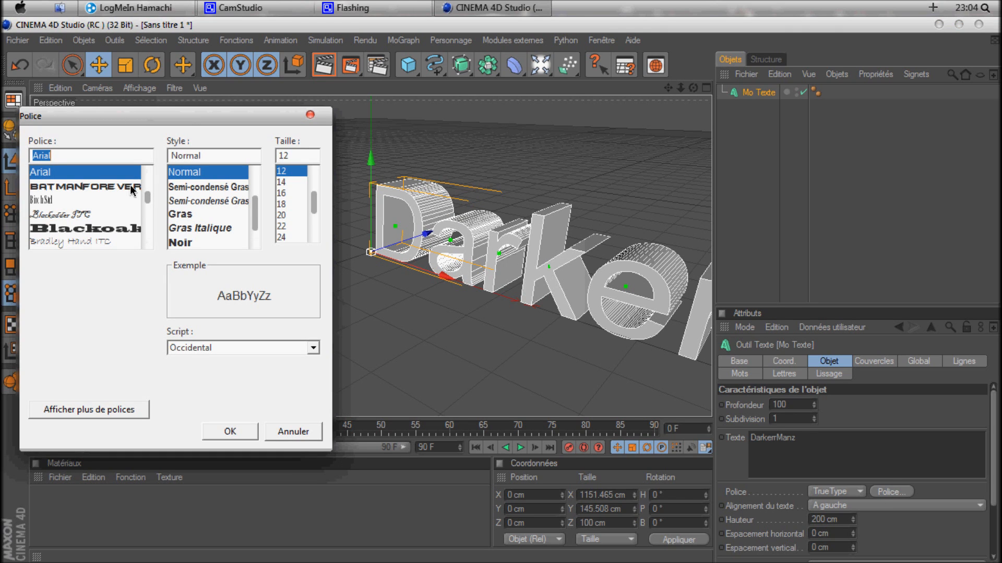
click(132, 188)
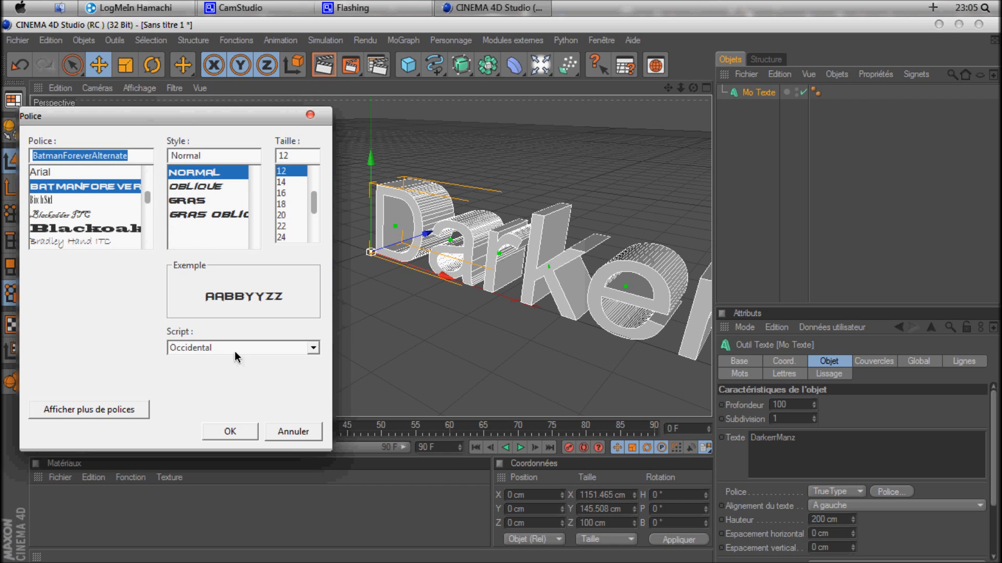
click(235, 431)
Move the text object to about X -494 cm, Y 188 cm, Z -397 cm so the whole word fits in view
drag(699, 338, 490, 287)
scroll(549, 280, down, 5)
scroll(549, 280, down, 6)
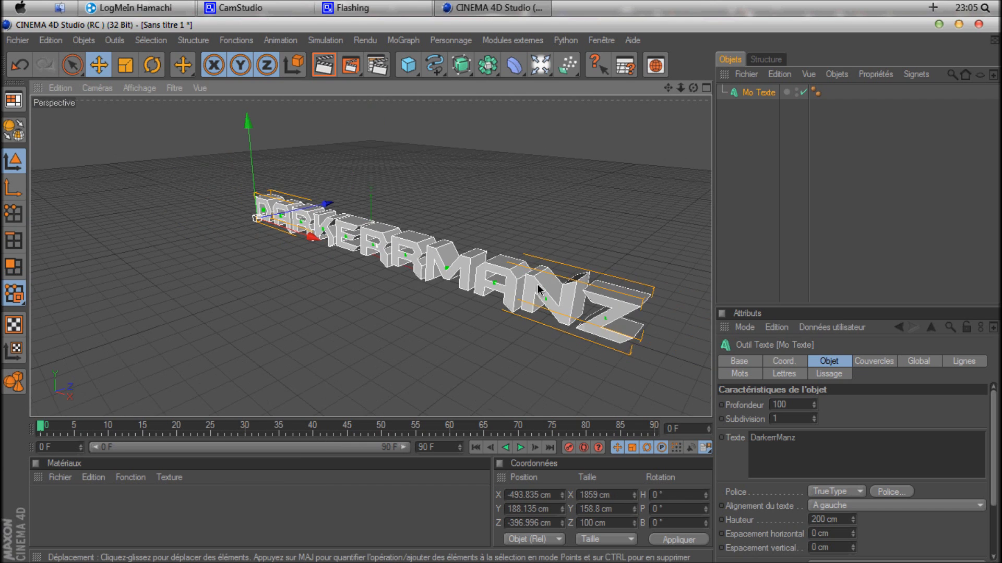
Set the text's start and end caps to "Couvercle et biseau" and the bevel type to "1 étape"
click(863, 361)
click(851, 404)
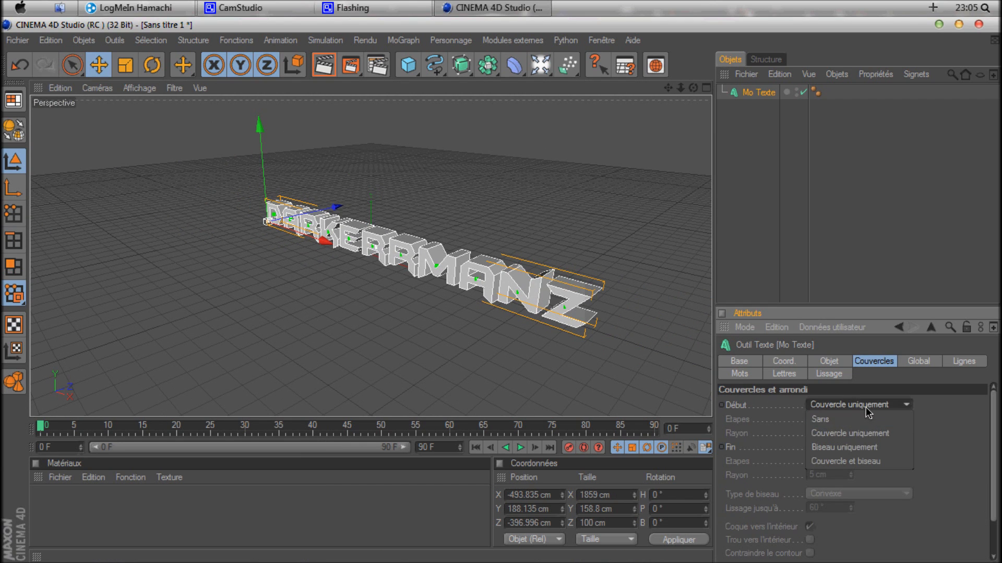
click(862, 462)
click(860, 447)
click(853, 503)
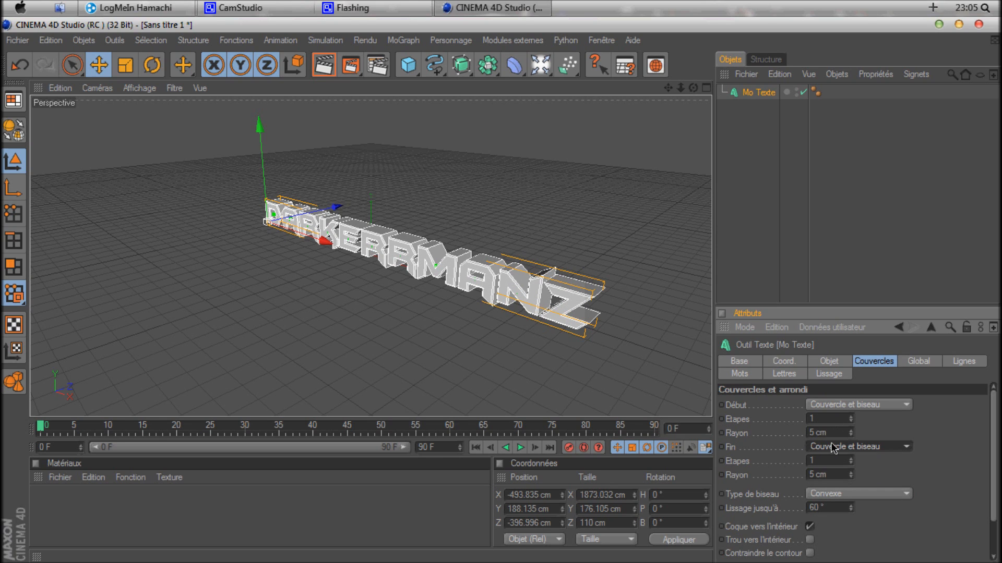
click(833, 496)
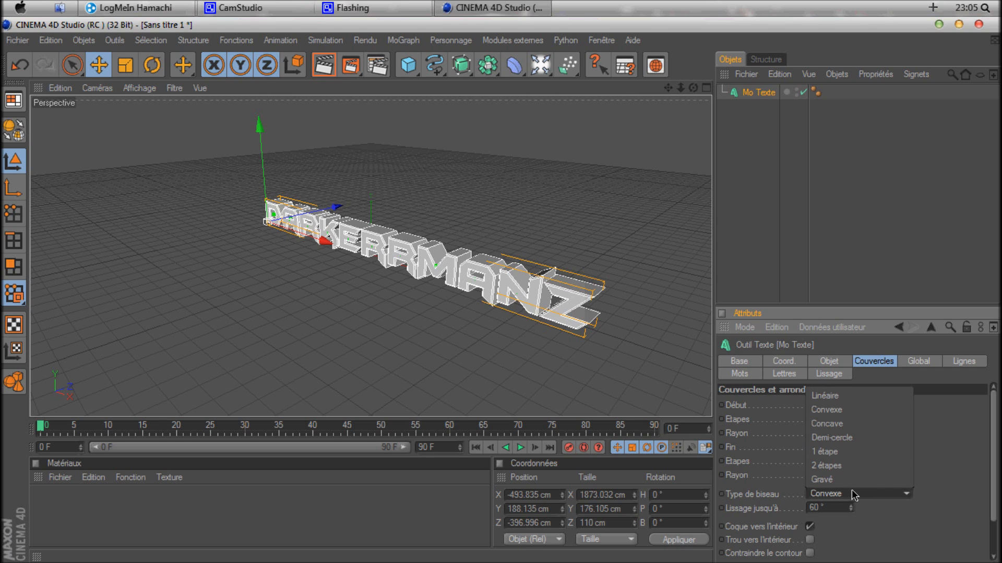
click(850, 452)
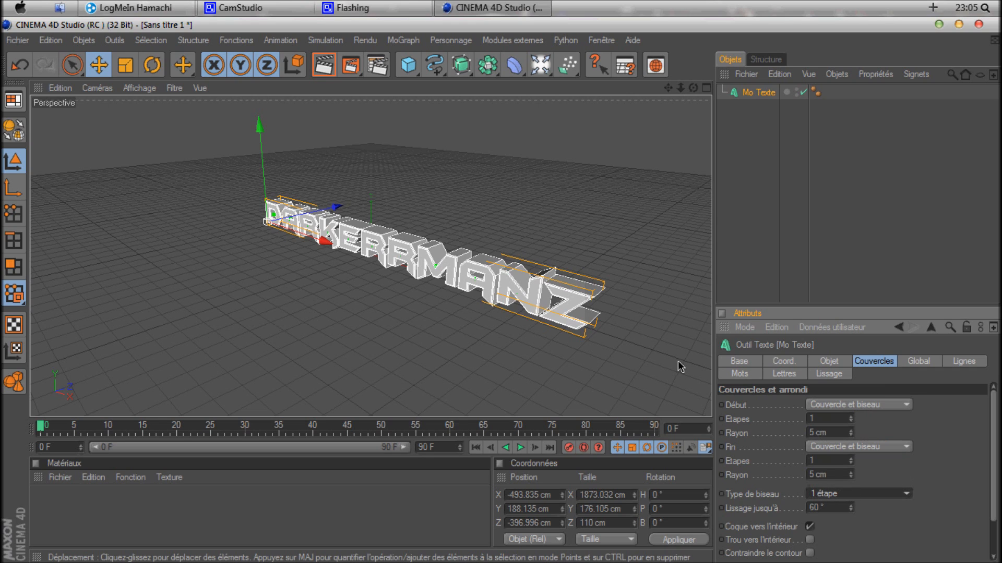
Set the render output size to the 1920 x 1200 screen preset with the text facing the view
drag(693, 88, 670, 94)
scroll(694, 94, up, 3)
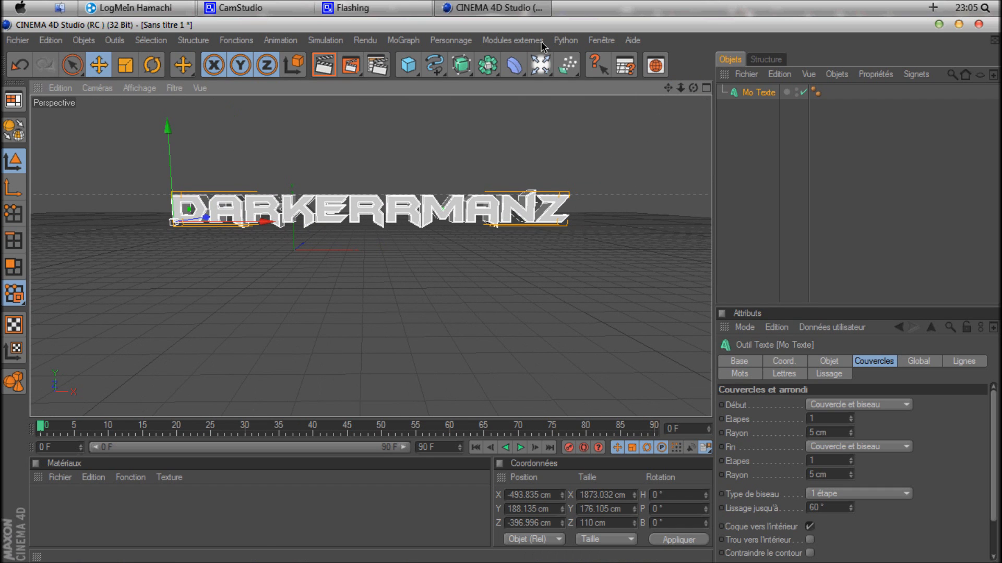
click(377, 65)
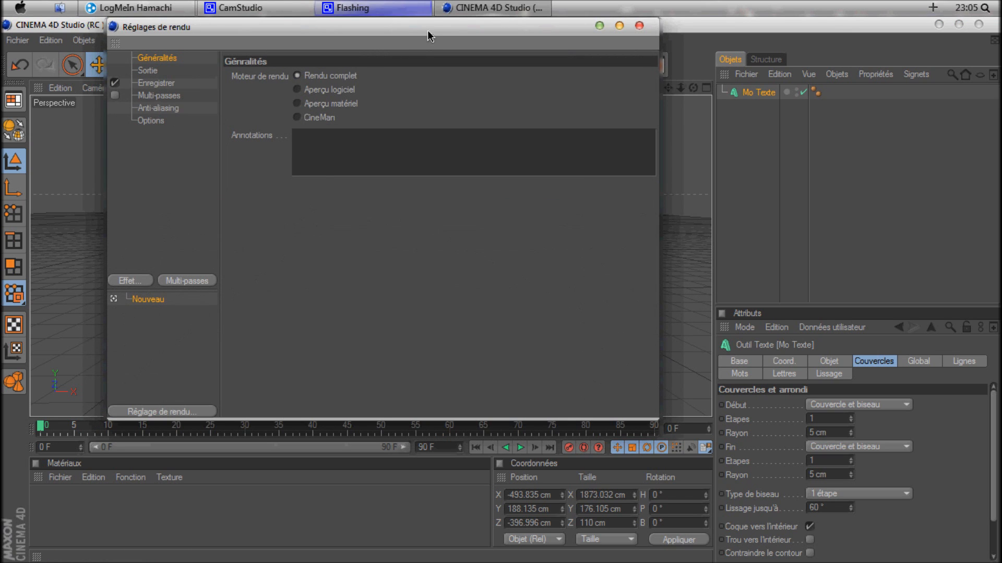
drag(364, 121, 378, 72)
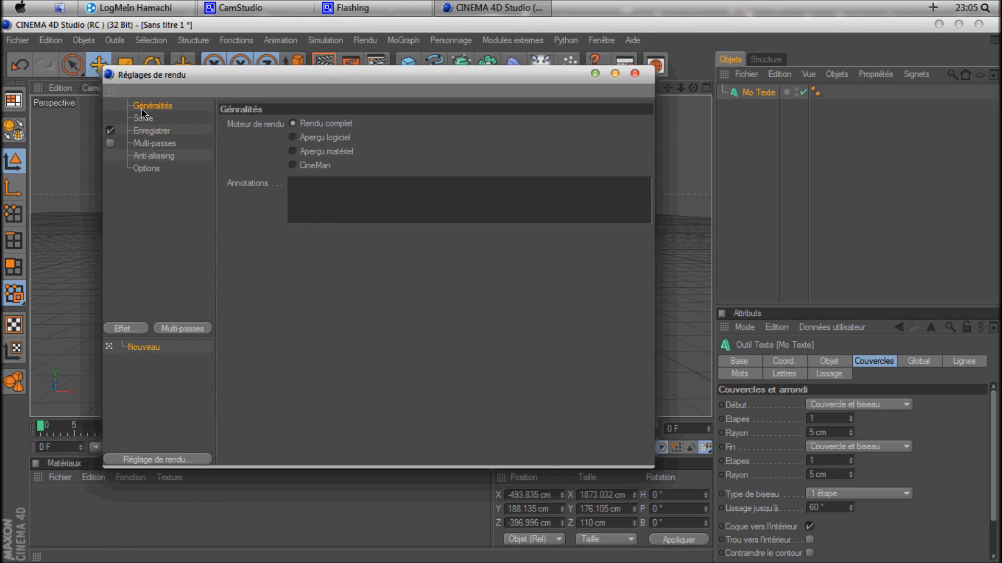
click(141, 118)
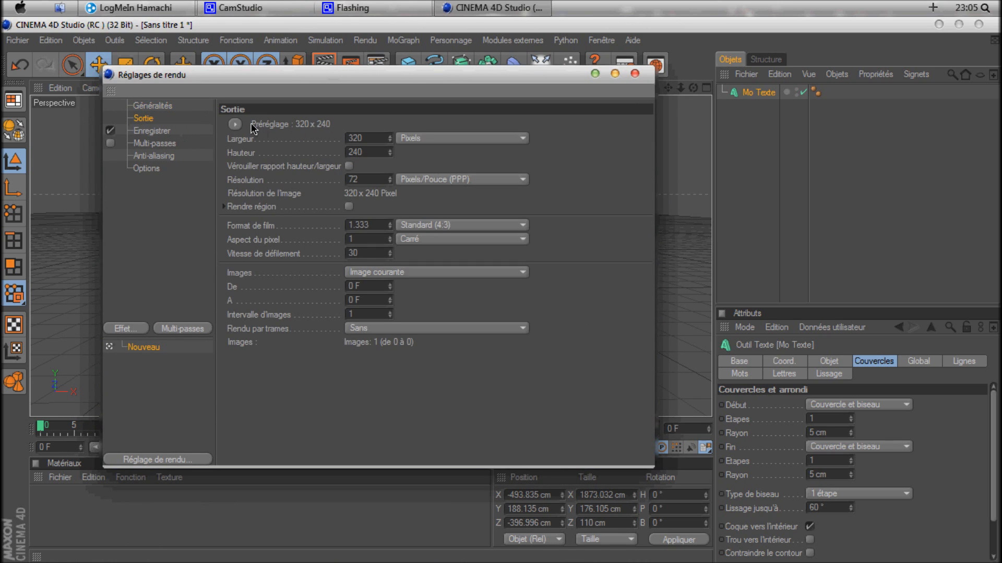
click(270, 125)
mouse_move(277, 139)
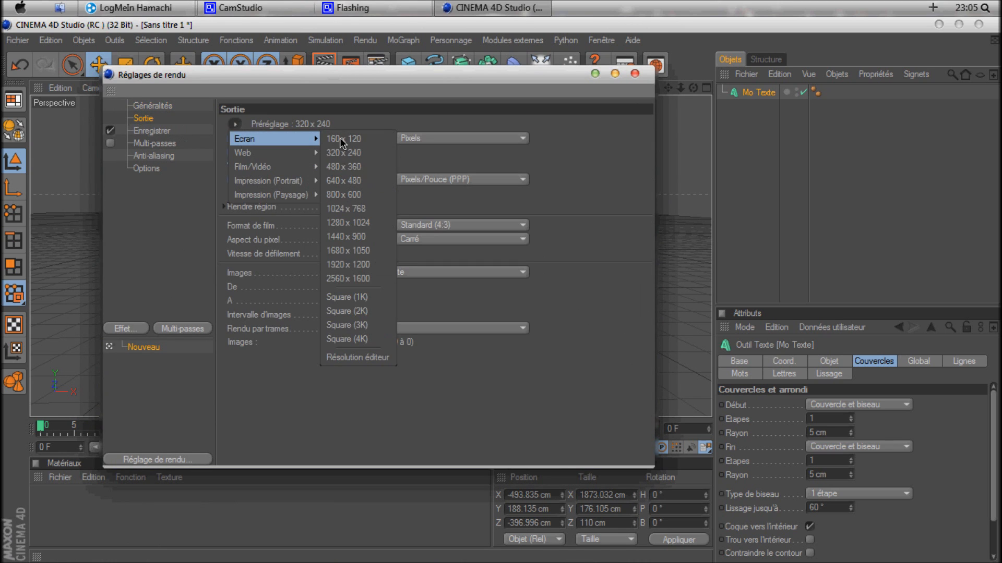
click(363, 266)
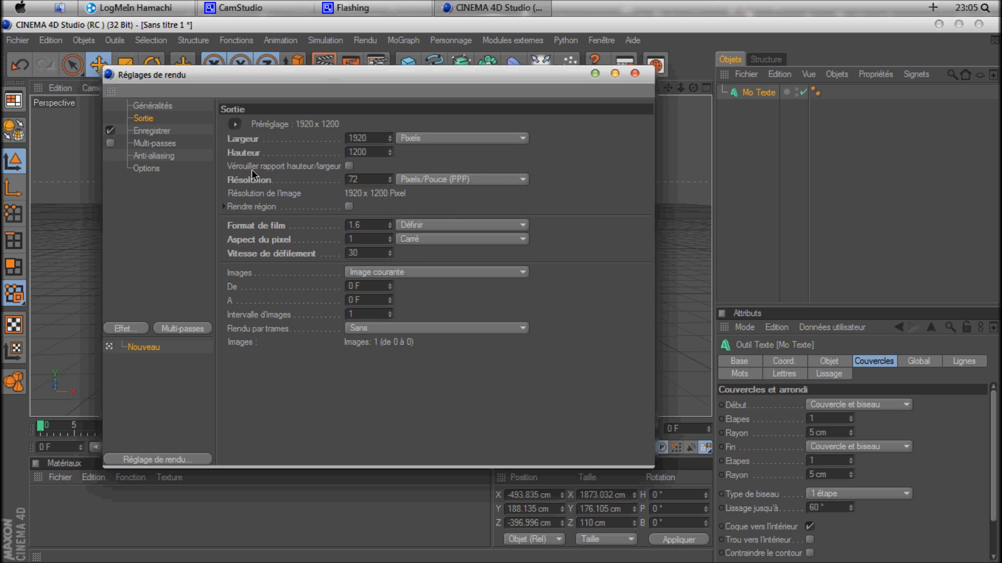
Set the render's save path to a file named "darkerbg" on the desktop
click(163, 130)
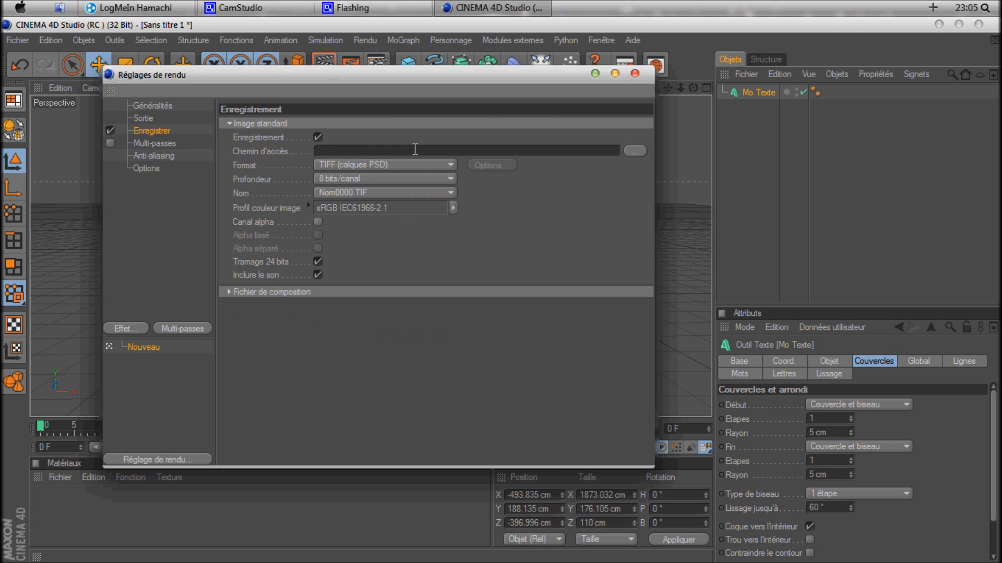
click(635, 151)
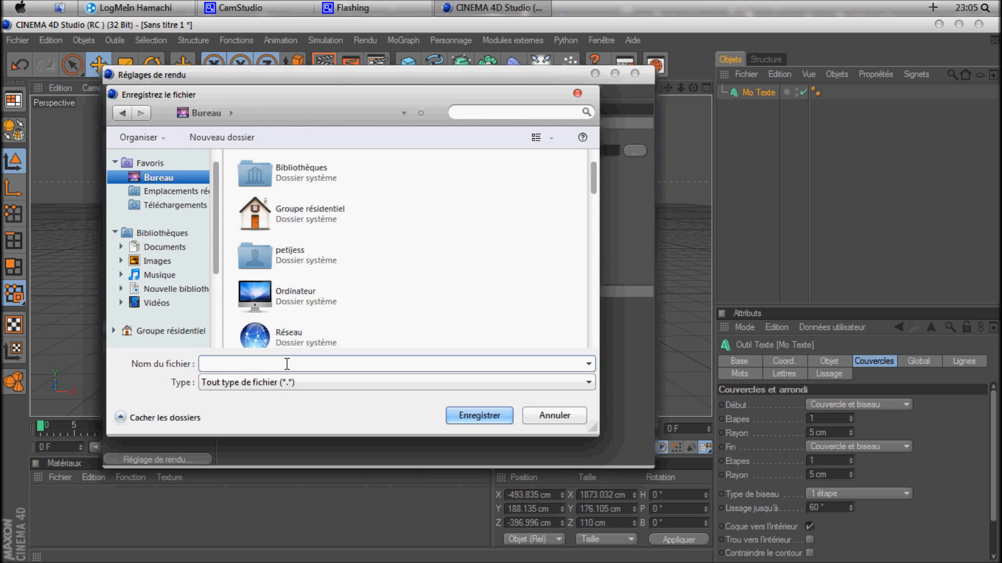
text(dar)
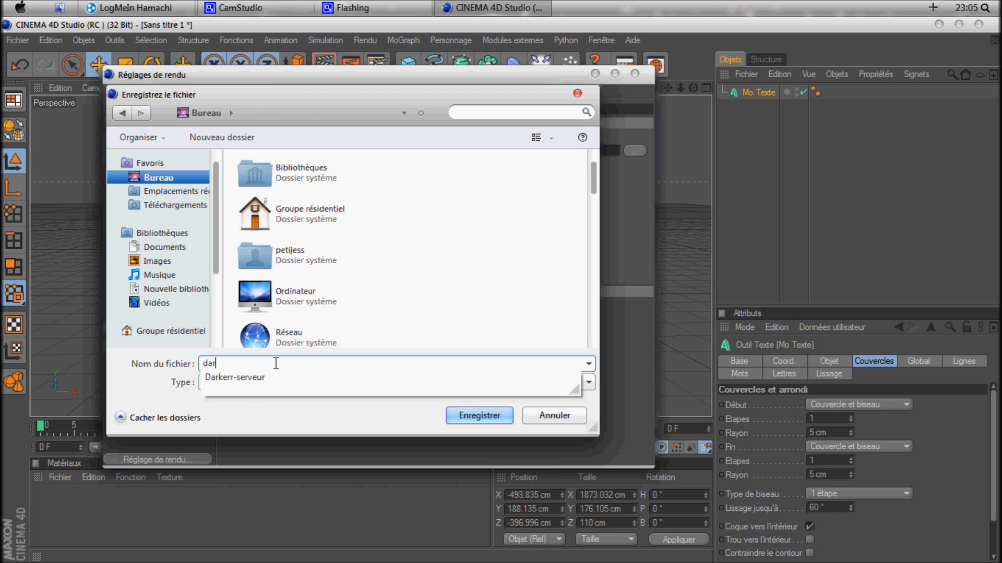
text(kerbg)
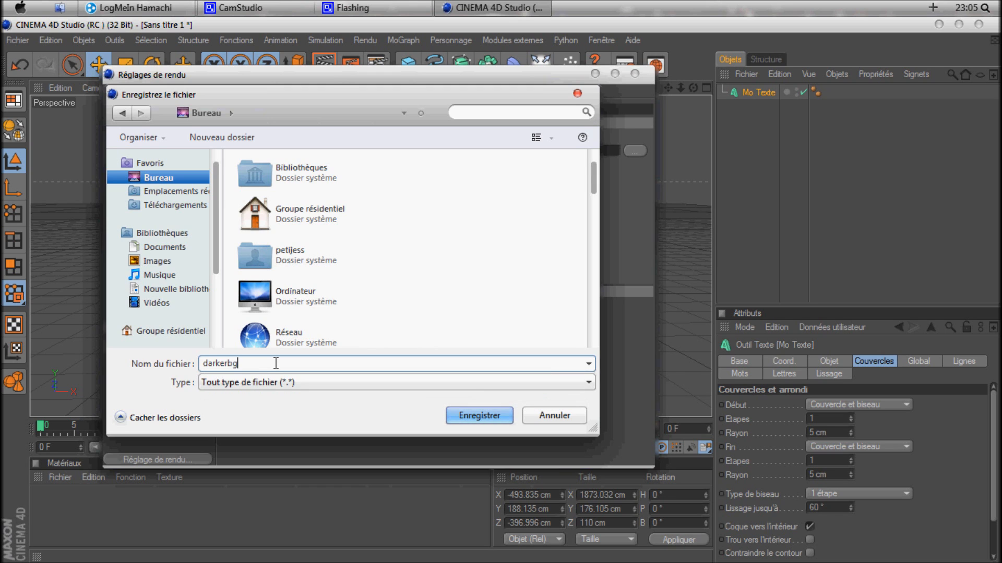
key(Return)
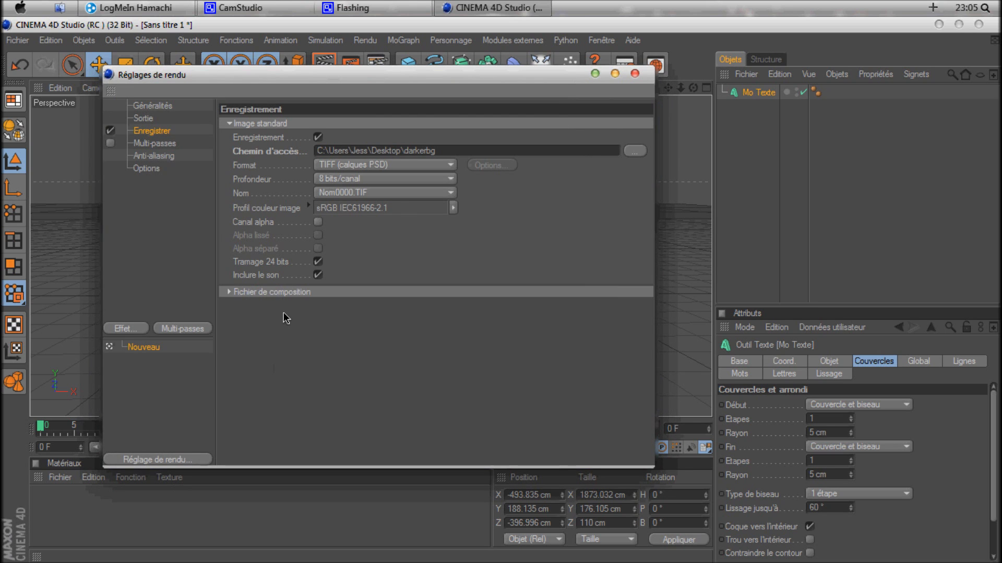
Set the saved render's format to PNG and enable its alpha channel
click(404, 165)
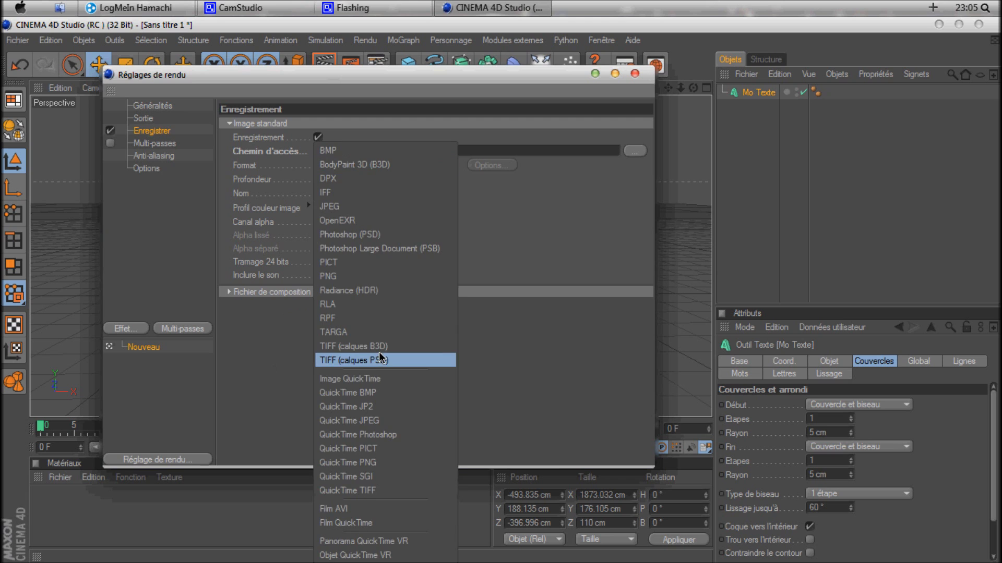
click(389, 276)
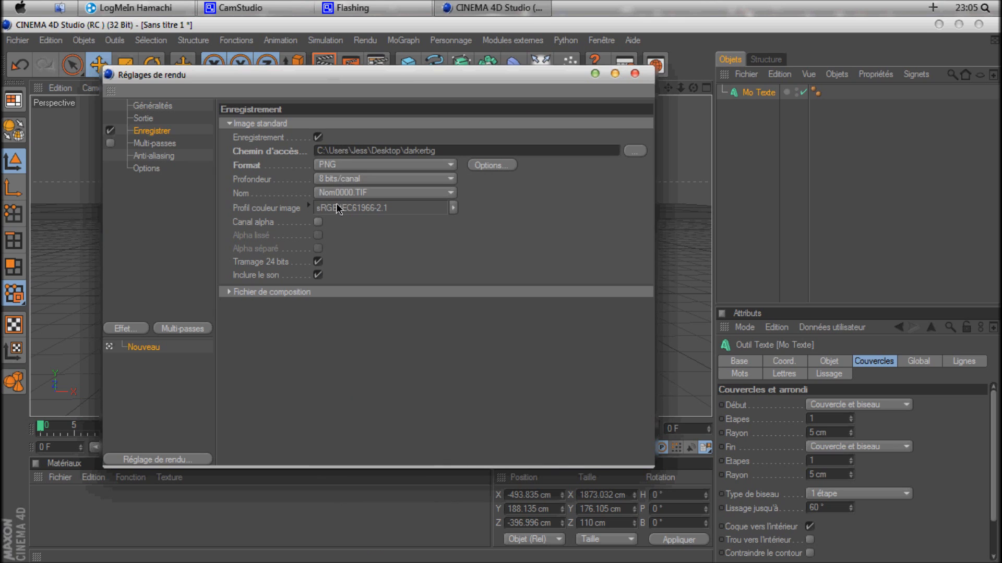
click(317, 222)
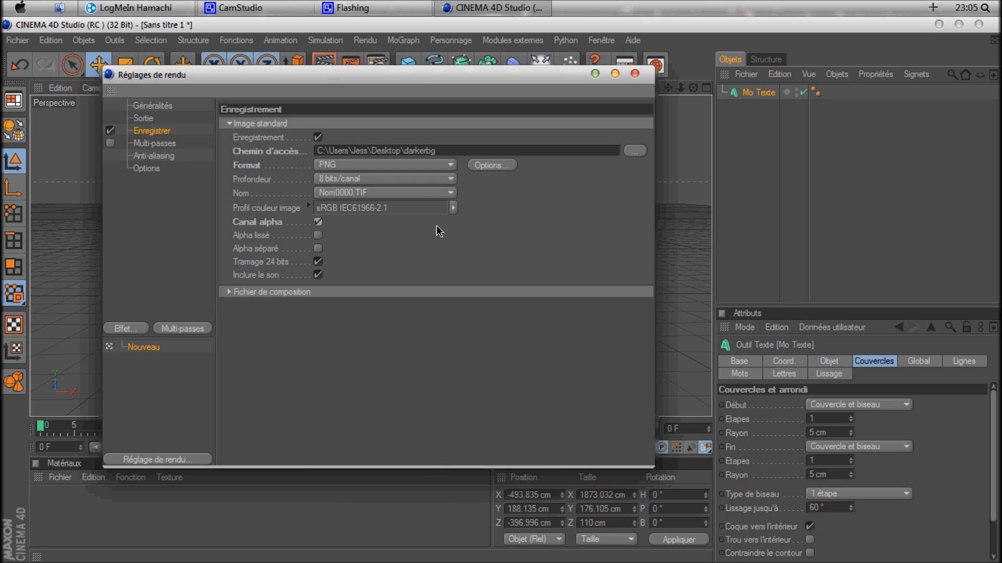
drag(452, 75, 452, 84)
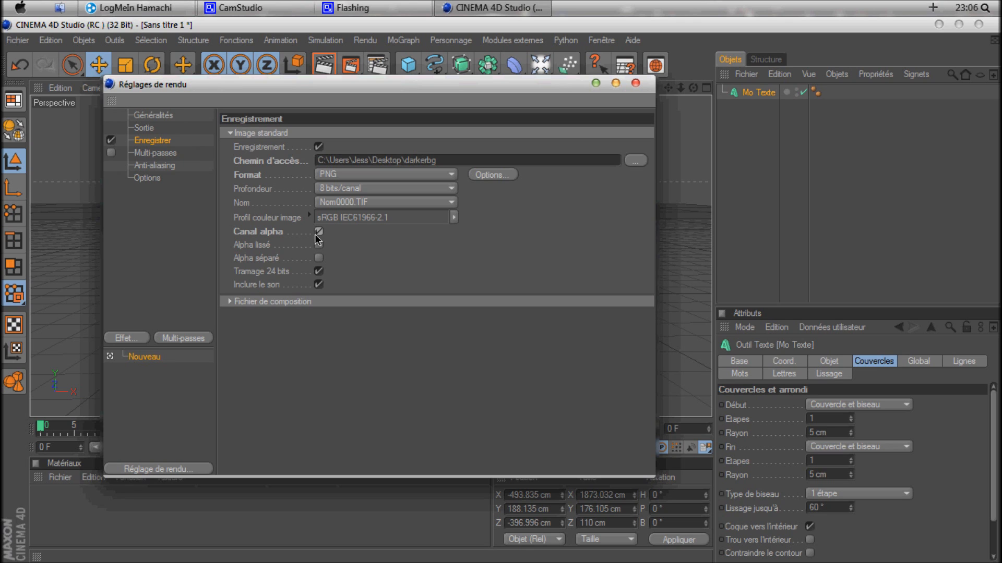
Set the render's anti-aliasing to "Au mieux" with a minimum level of 2x2, and close the render settings
click(155, 153)
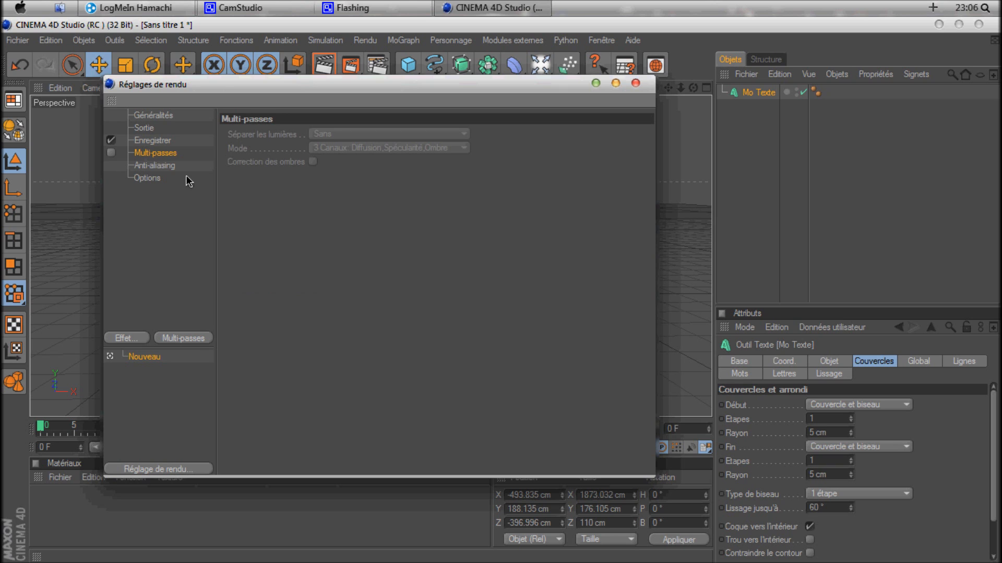
click(157, 165)
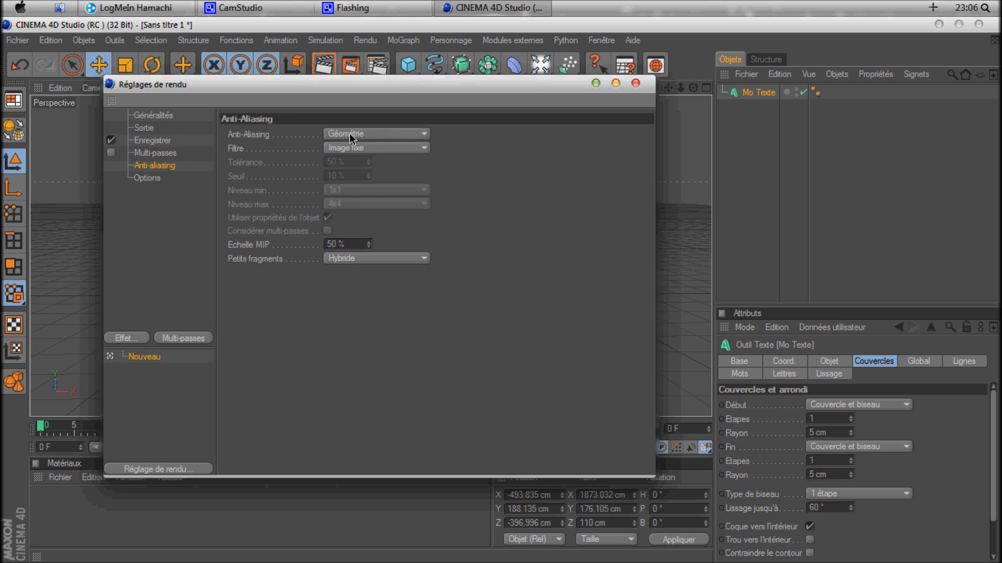
click(371, 136)
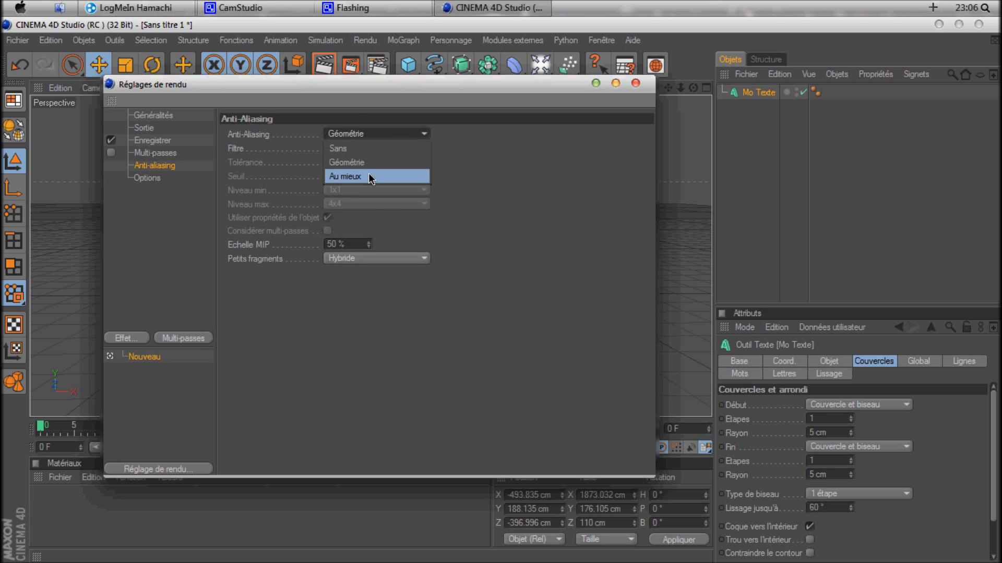
click(366, 170)
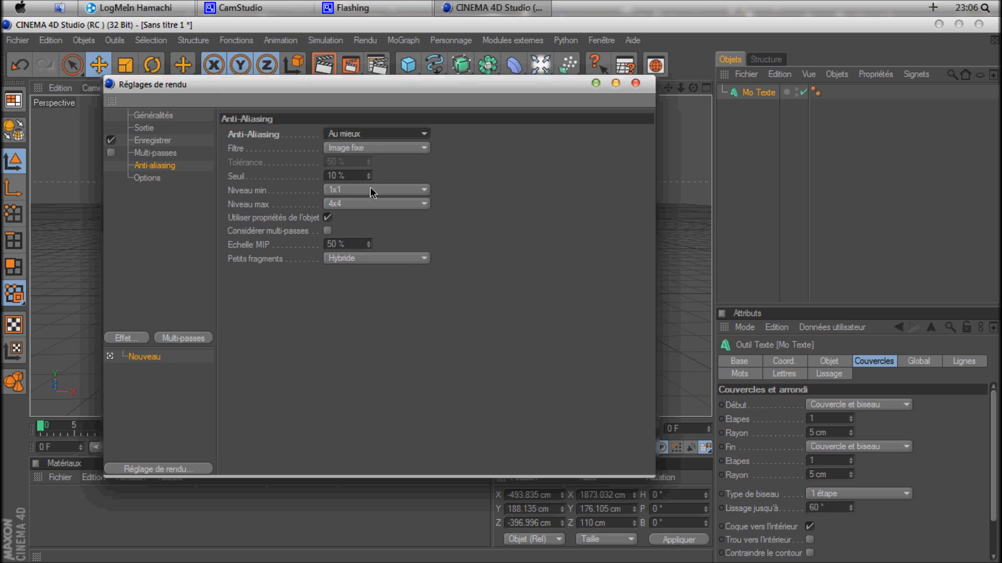
click(371, 192)
click(366, 215)
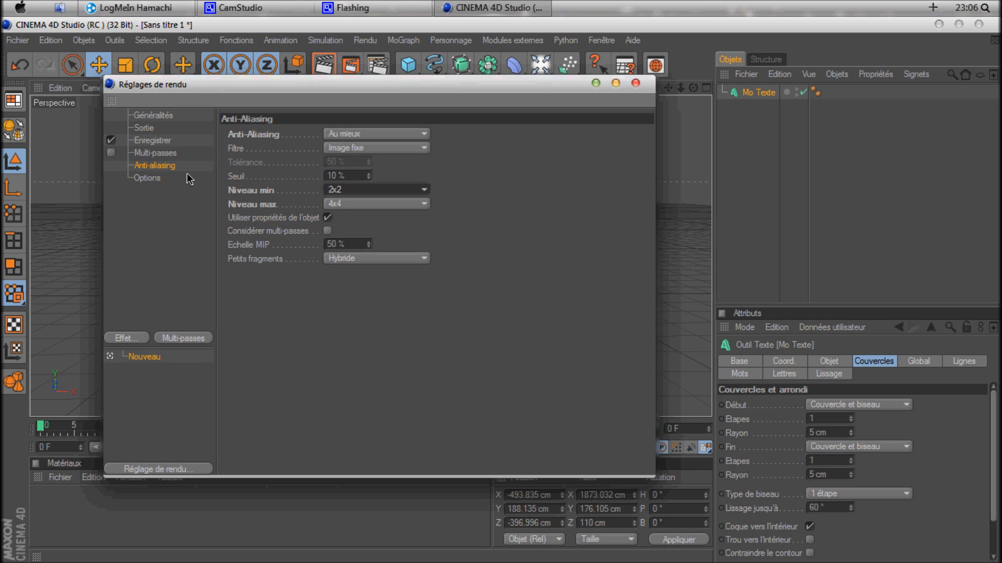
click(636, 84)
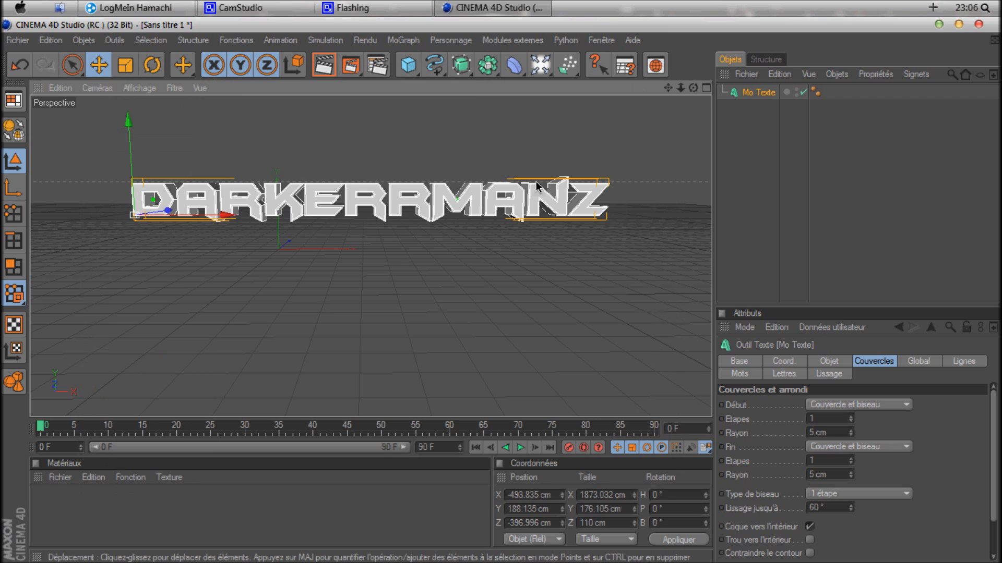
Create a new material and disable its "Spécularité" channel
click(65, 479)
click(126, 292)
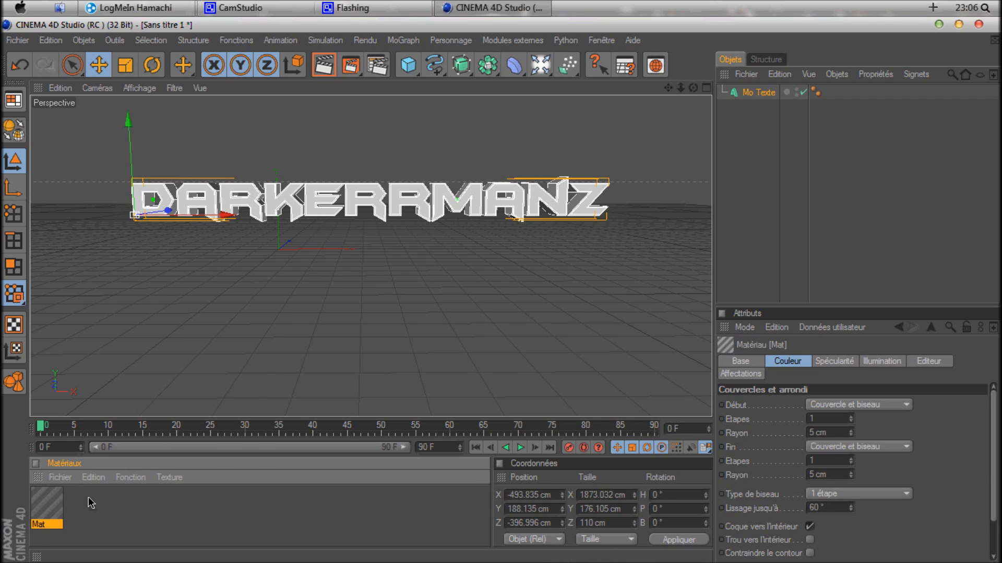
double_click(47, 502)
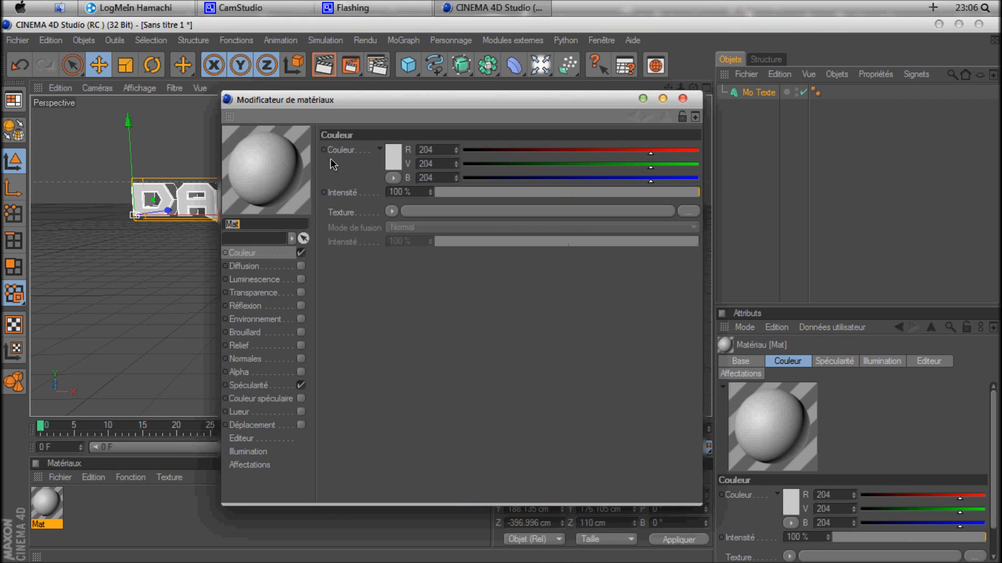
click(301, 386)
Set the material's base colour to bright yellow, RGB 255, 229, 0
click(393, 164)
click(393, 165)
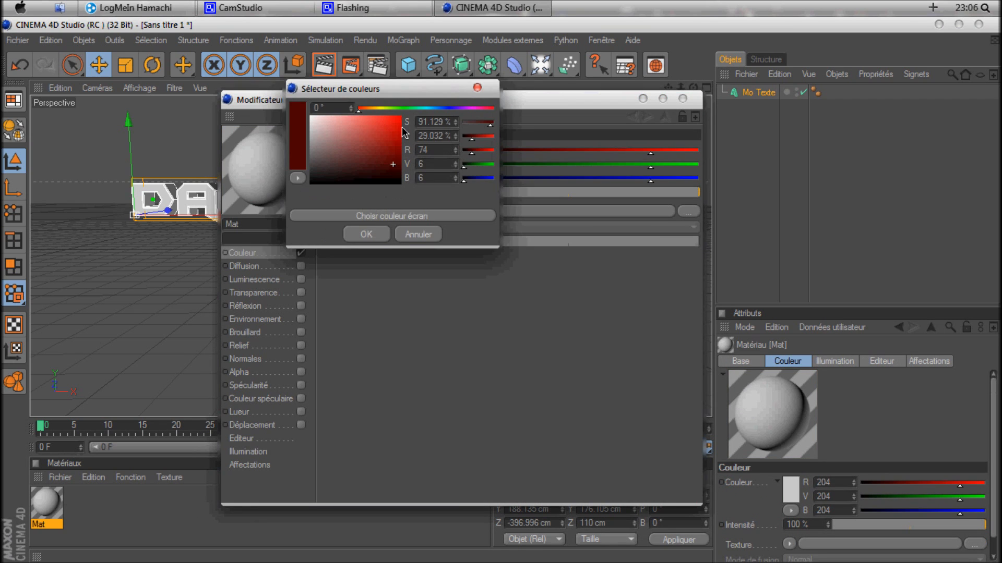
mouse_move(394, 112)
mouse_down()
mouse_move(406, 110)
mouse_move(379, 109)
mouse_up()
click(400, 116)
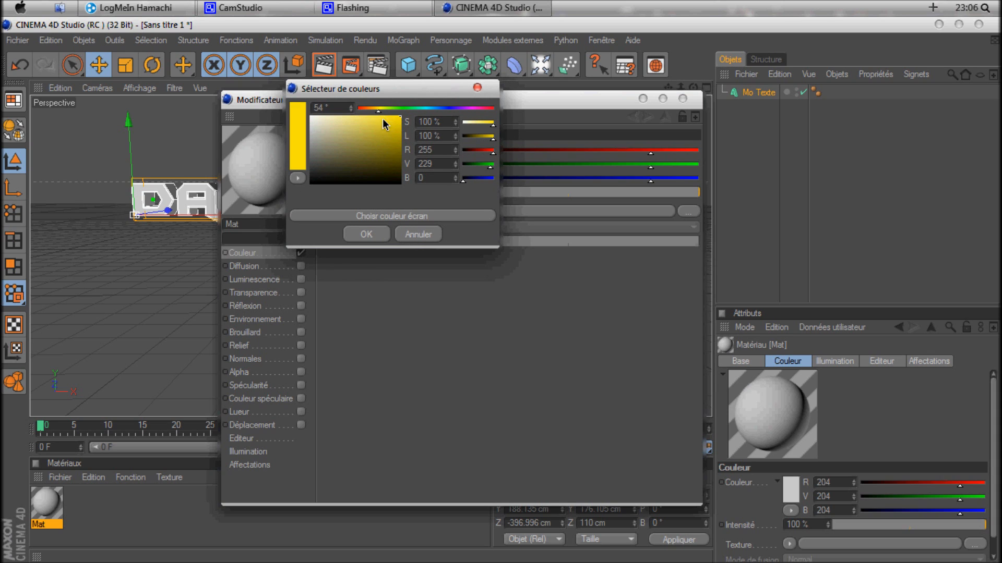
click(369, 233)
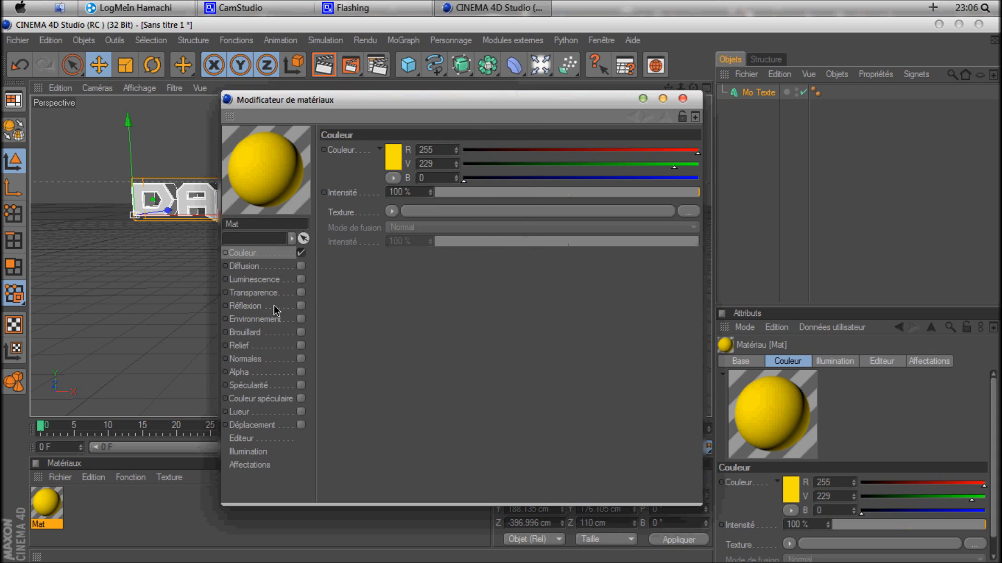
Enable the material's "Réflexion" channel and assign it a Fresnel texture
click(281, 306)
click(301, 307)
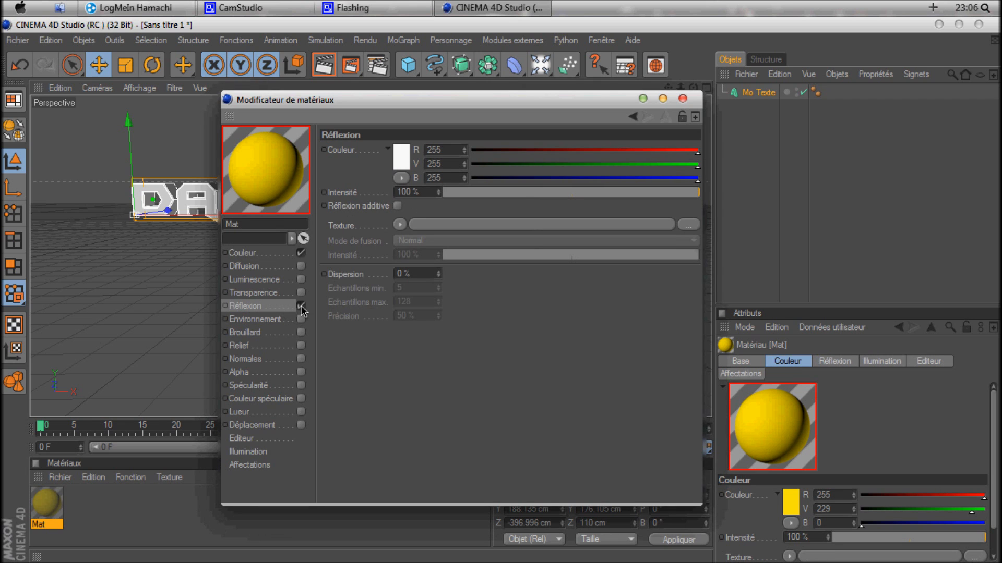
click(400, 225)
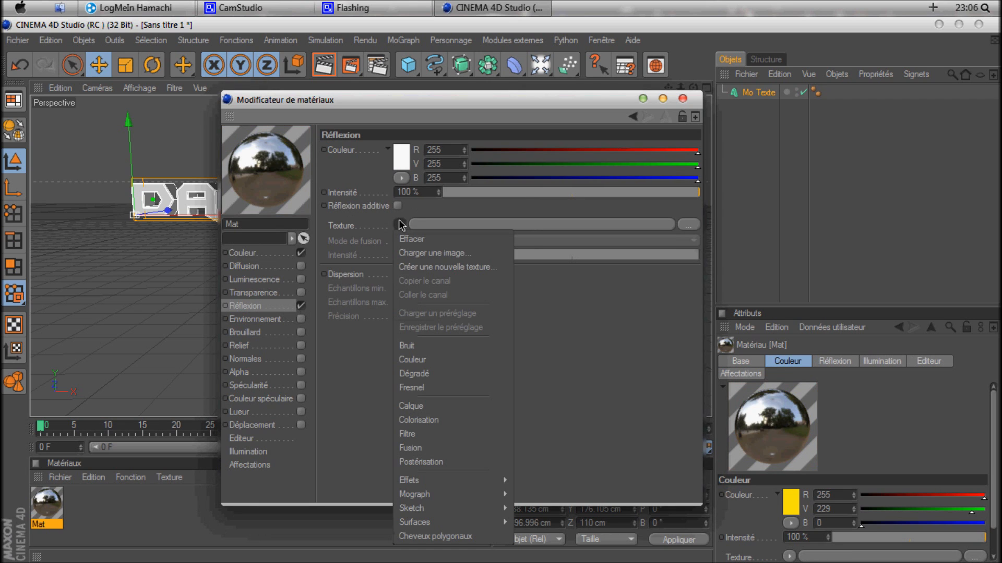
click(420, 388)
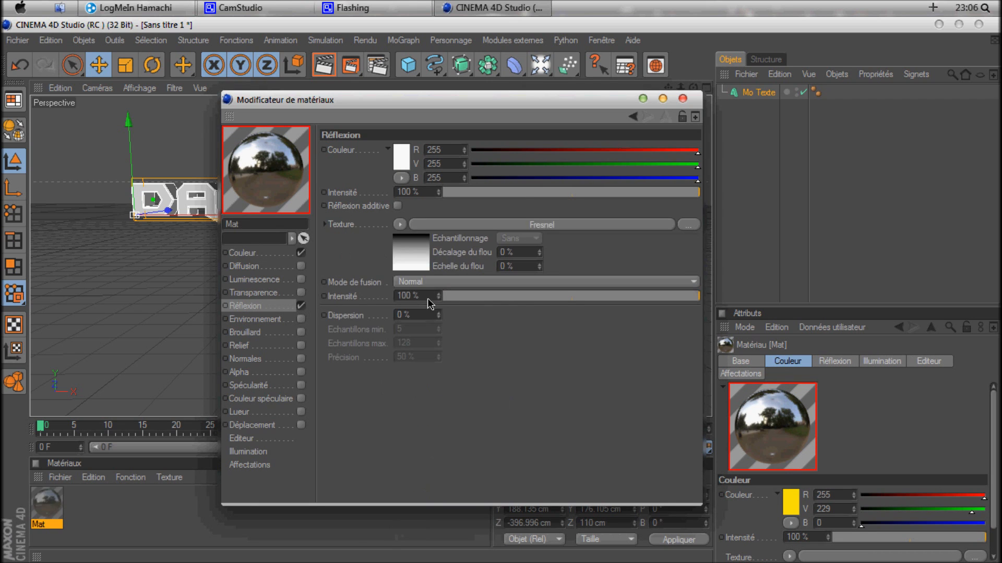
Change the white end of the Fresnel gradient to a bright green with hue 107°, and close the material editor
click(420, 252)
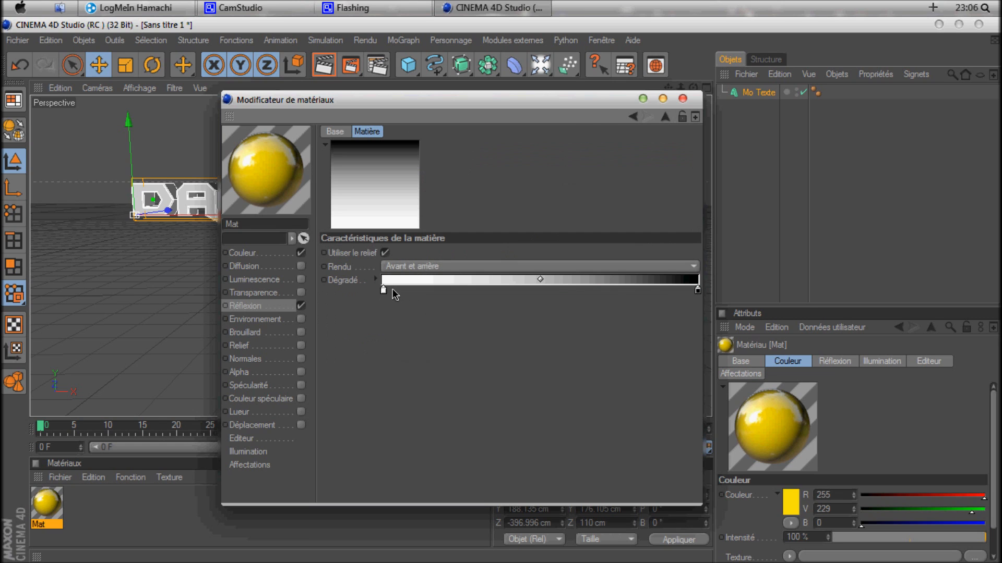
double_click(384, 290)
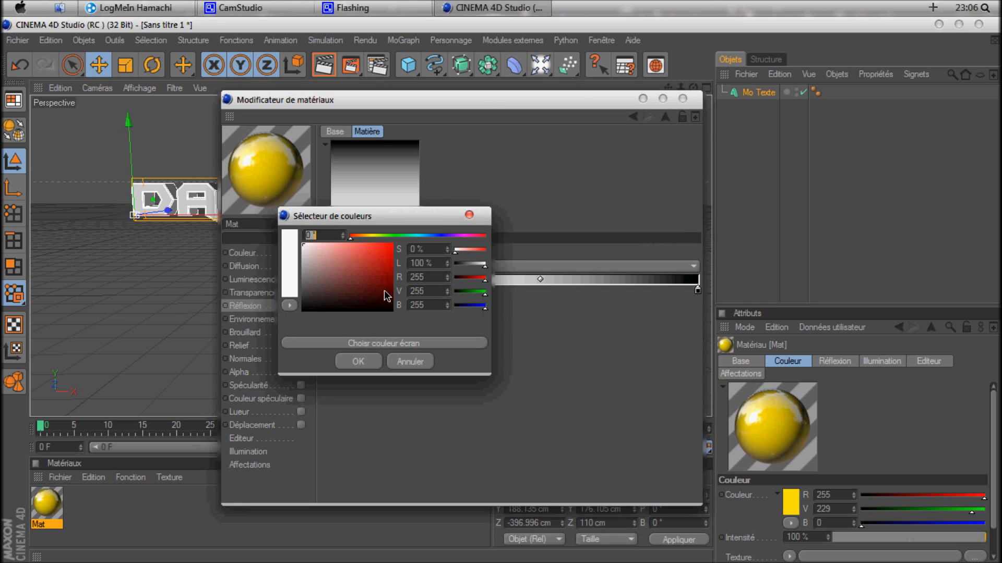
click(390, 236)
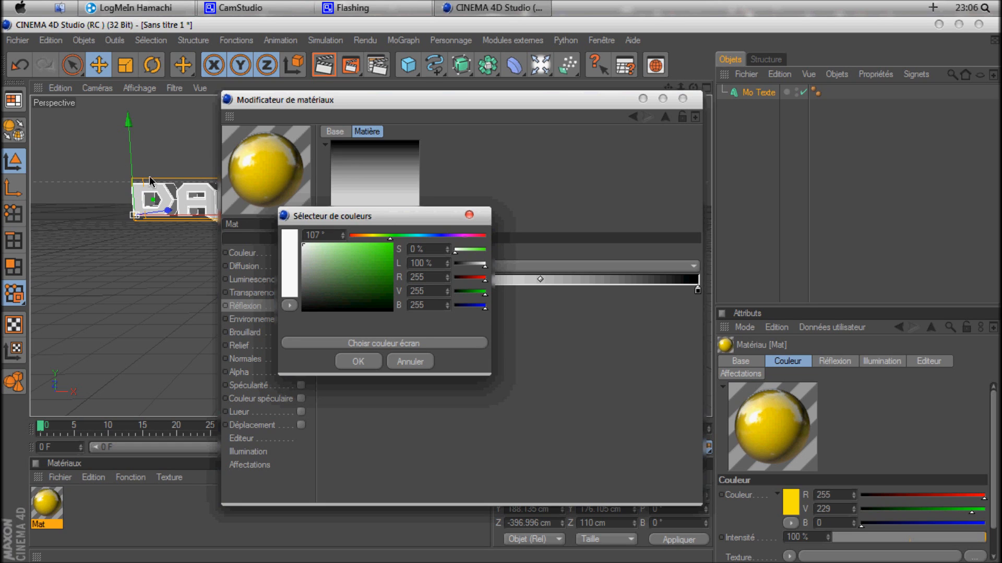
drag(369, 257, 410, 237)
click(357, 362)
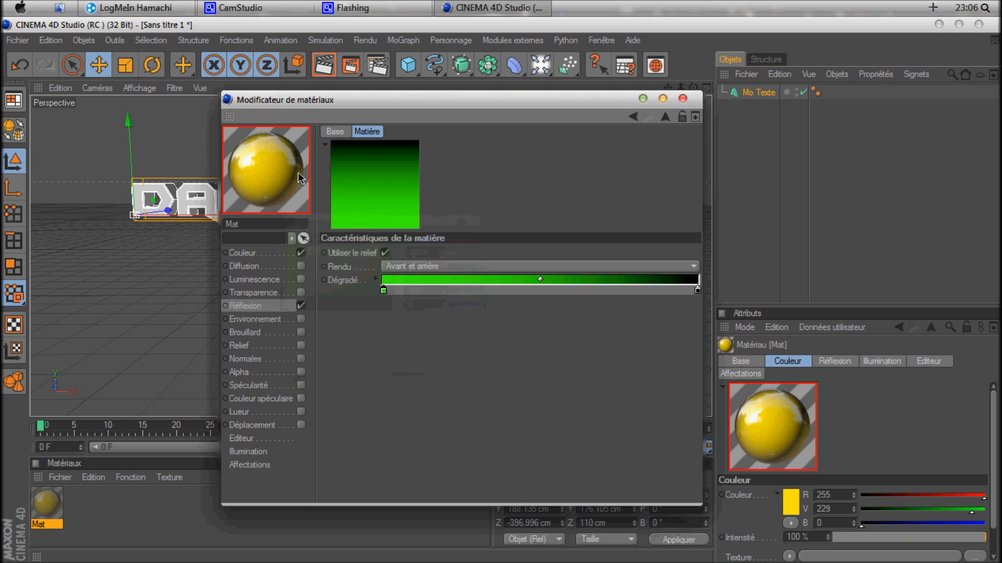
click(682, 100)
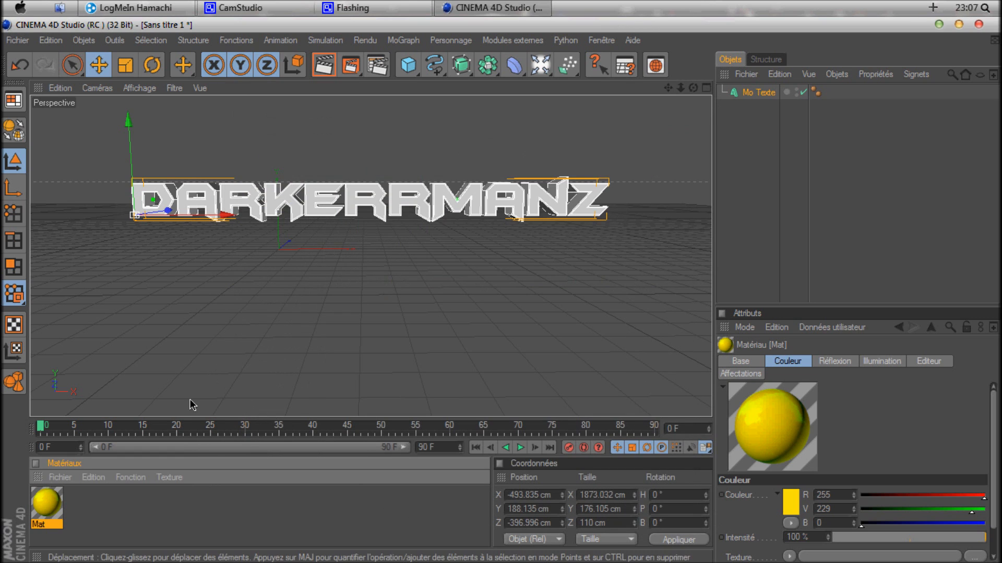
Apply the yellow material to the "Mo Texte" object
drag(47, 520, 765, 93)
click(466, 230)
click(410, 203)
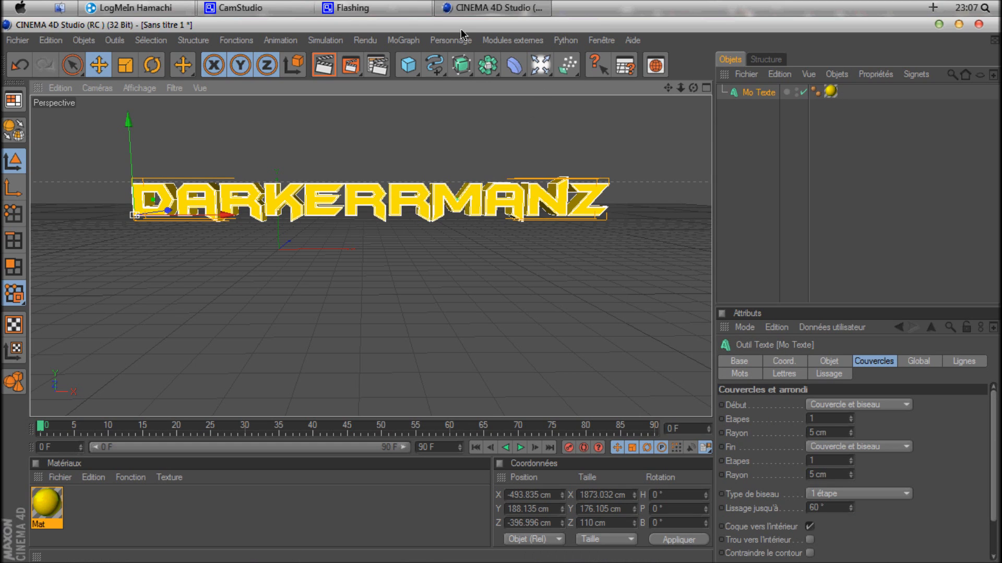
Break the text into 35 random pieces with the Thrausi 1.22 R12 plugin, and close the plugin window
click(507, 41)
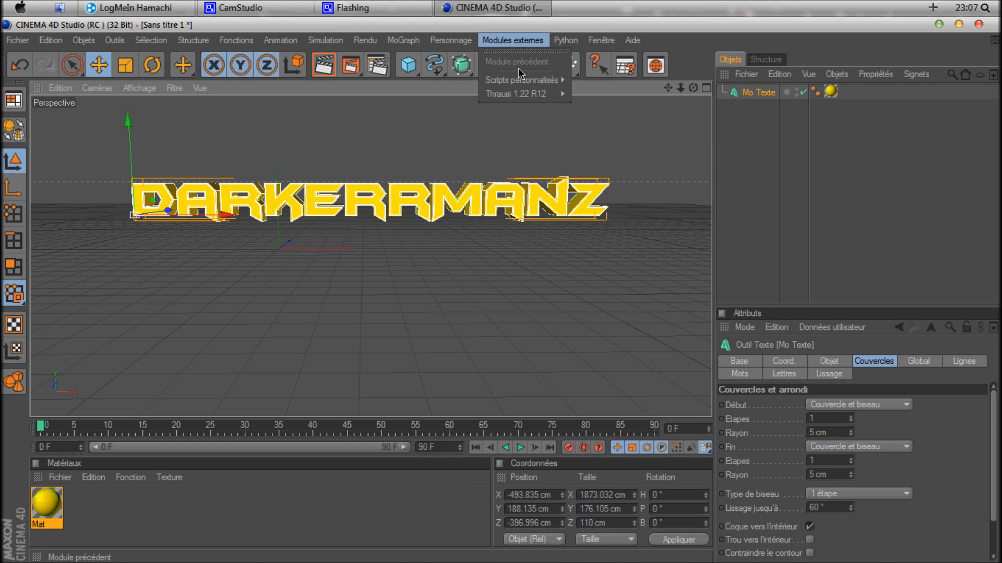
mouse_move(527, 94)
click(592, 96)
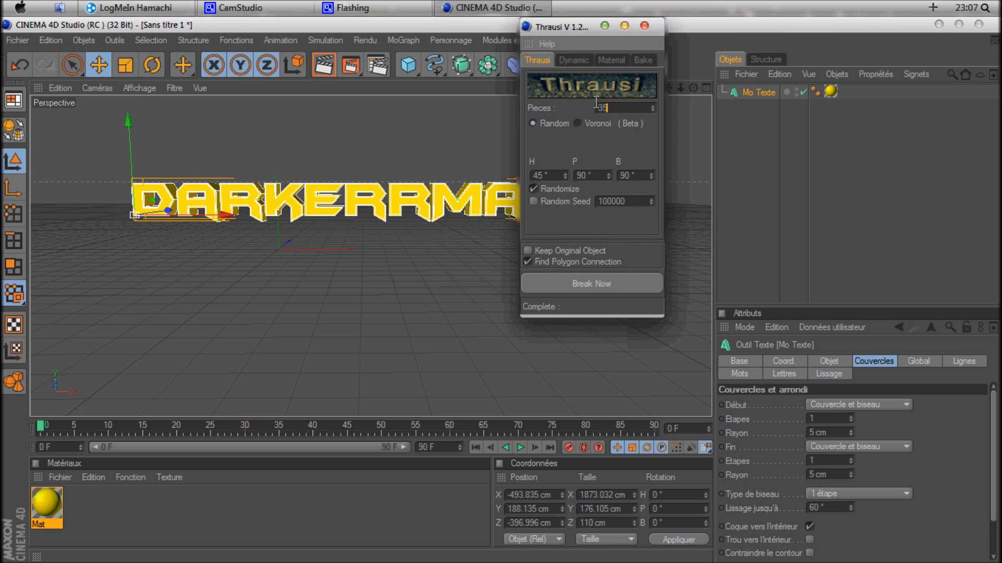
drag(559, 28, 408, 32)
click(436, 289)
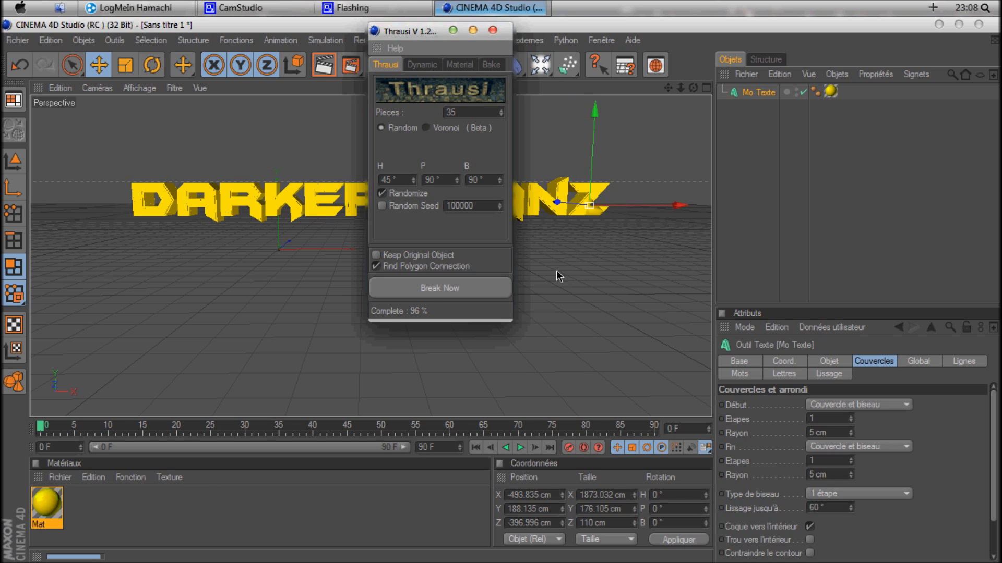
click(493, 31)
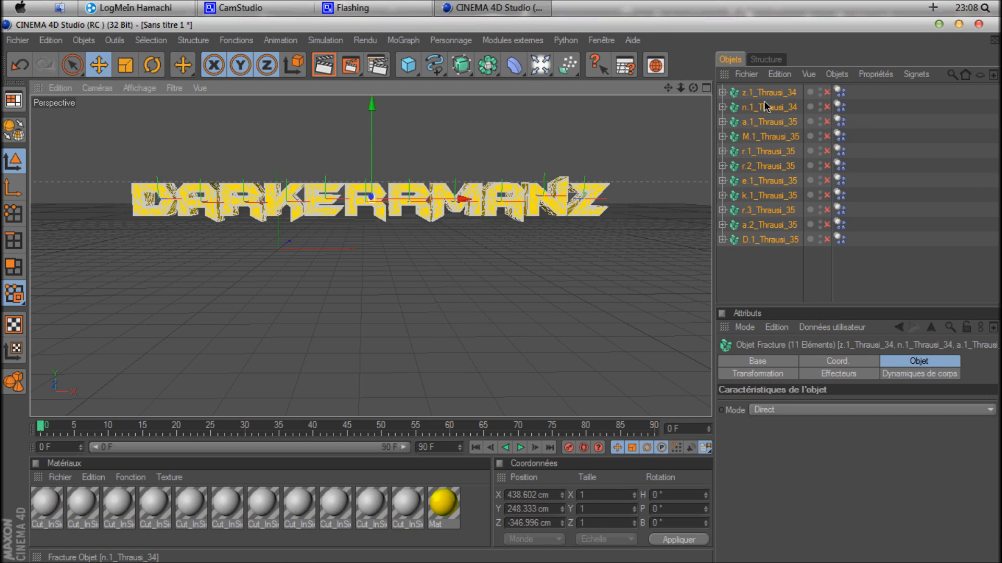
Add a MoGraph Fracture object and nest all the Thrausi letter groups inside it
click(409, 43)
click(438, 172)
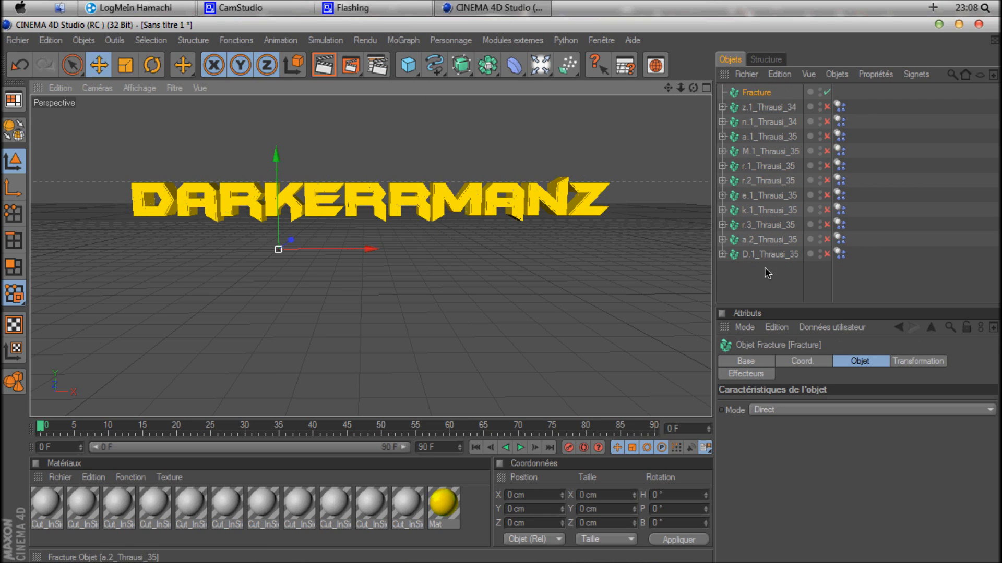
drag(772, 281, 758, 91)
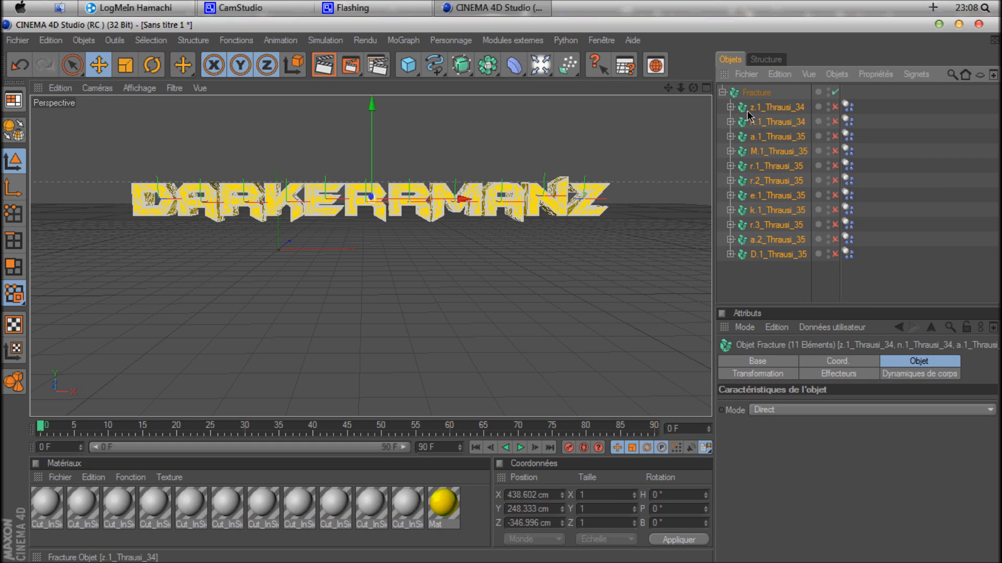
Remove the Thrausi parent groups so their pieces sit directly under the Fracture object, and collapse its hierarchy
click(784, 286)
drag(781, 285, 758, 105)
click(838, 74)
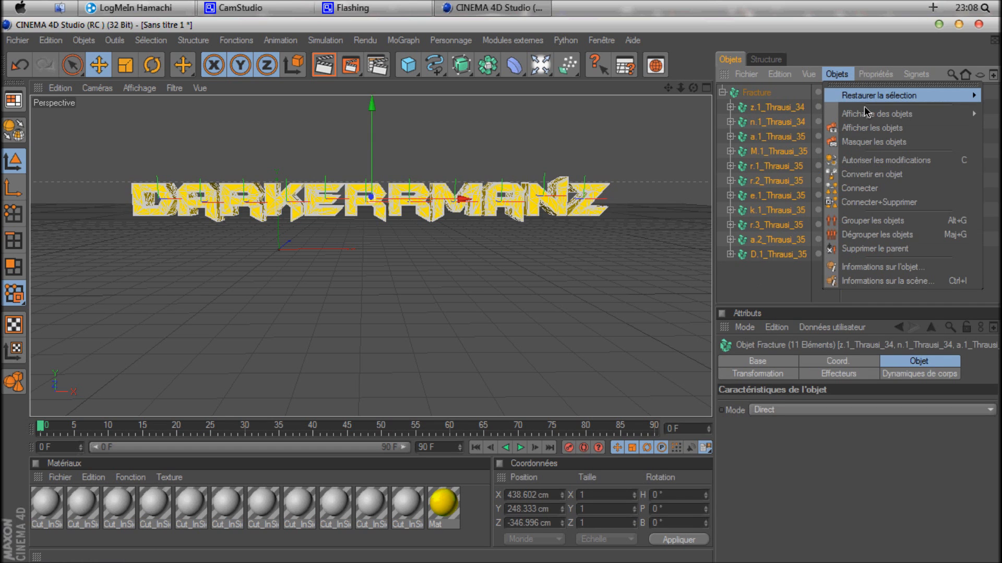
click(876, 249)
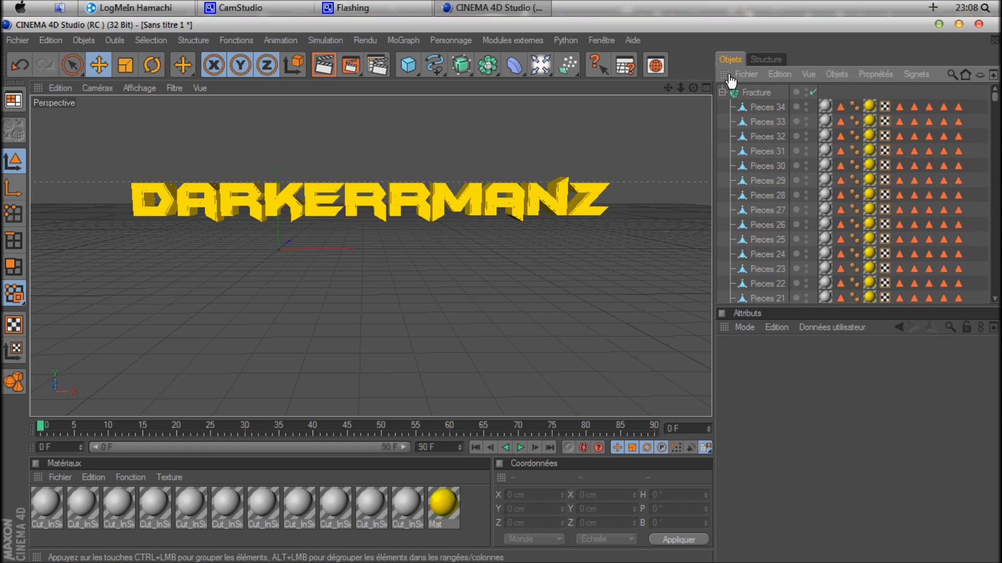
click(722, 93)
Set the Fracture object's R.H rotation transformation to 20°
click(746, 94)
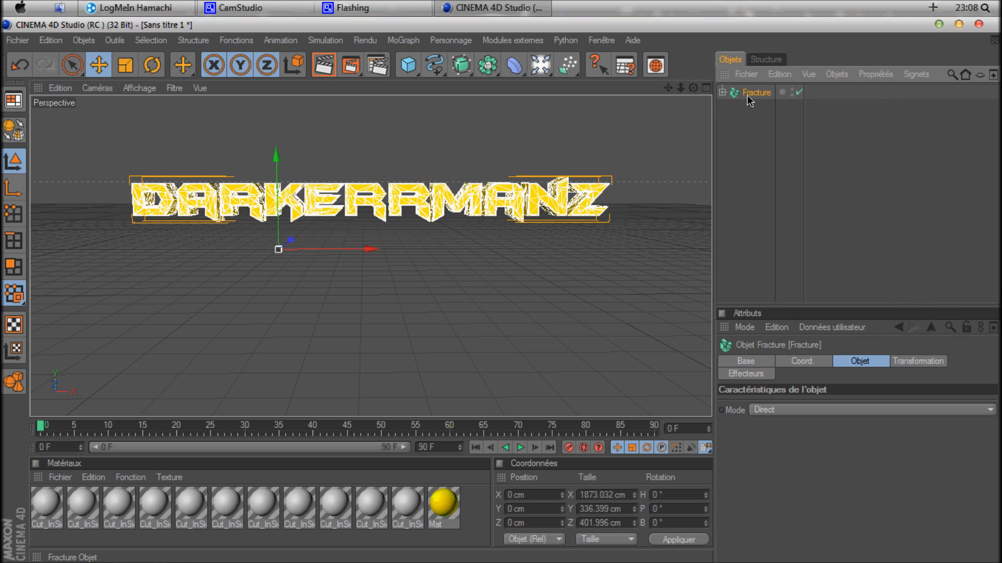
click(924, 362)
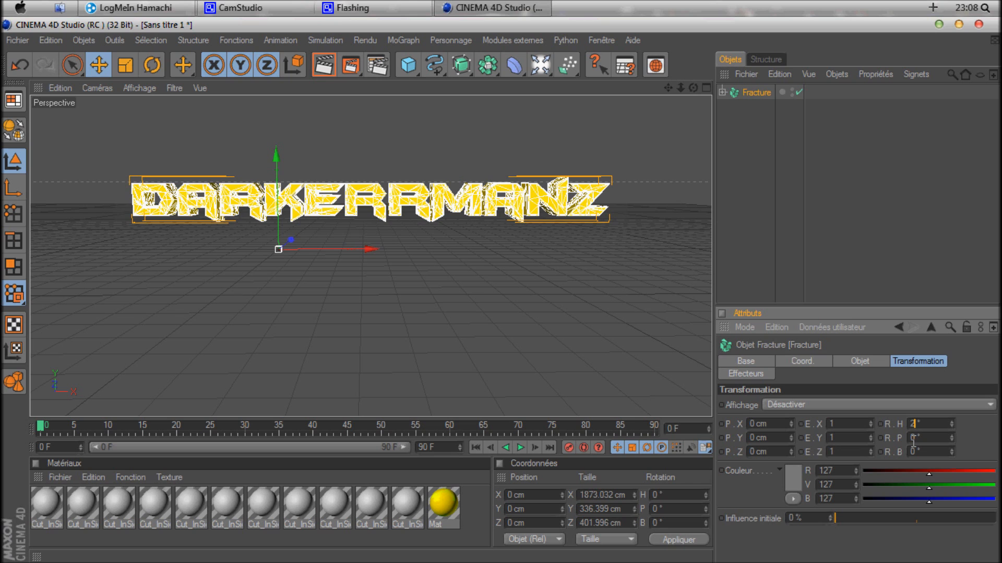
key(Return)
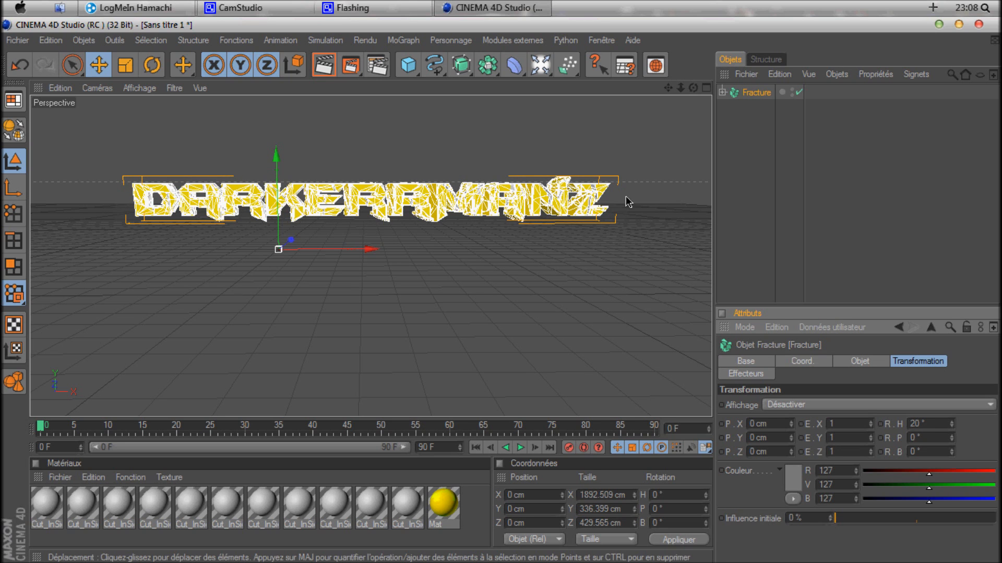
Render the active view to preview the fractured text
click(337, 69)
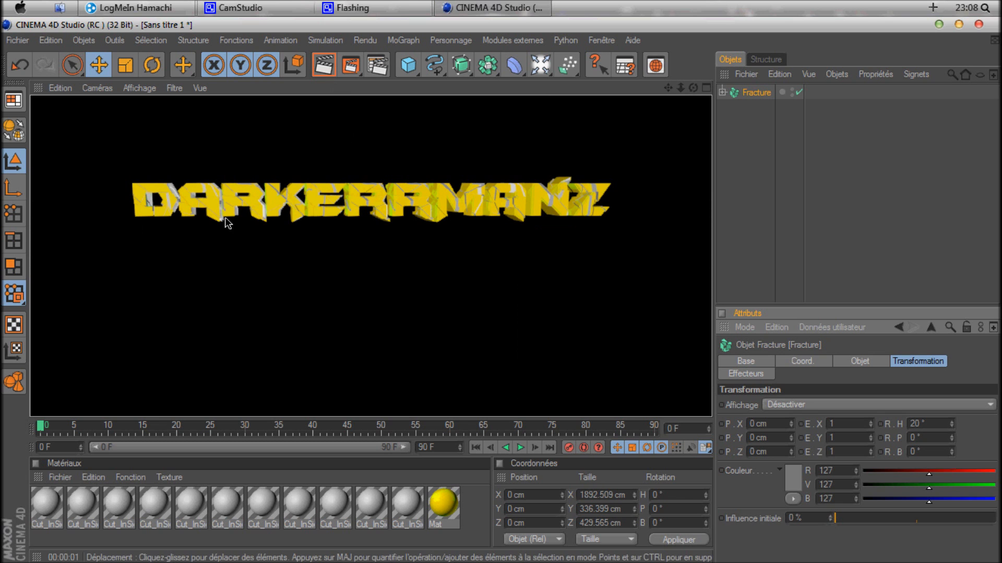
click(524, 212)
drag(692, 87, 502, 290)
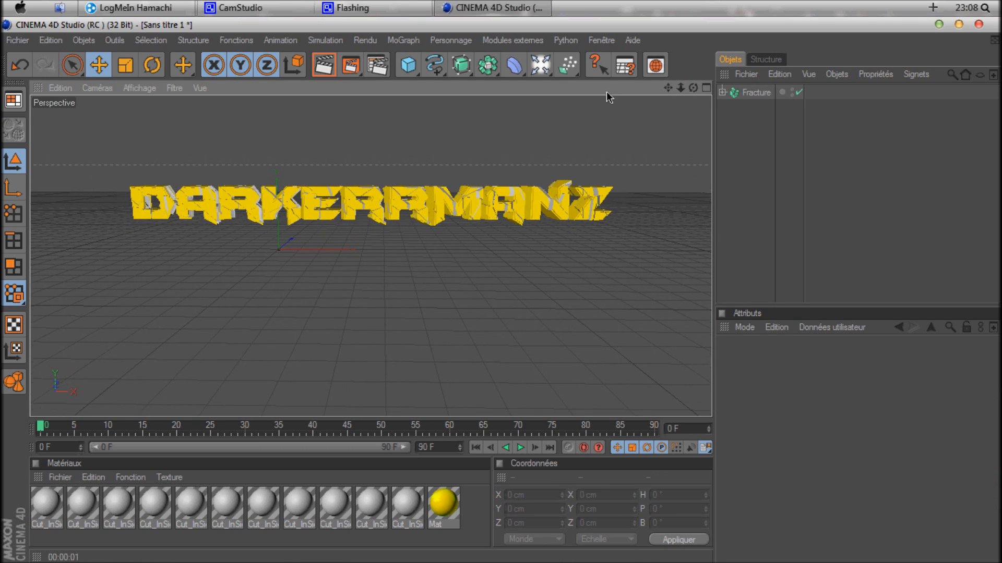
Add an omni light above and in front of the text at about X 216, Y 523, Z -881 cm
click(545, 67)
drag(275, 156, 502, 277)
drag(693, 88, 500, 289)
drag(245, 186, 507, 286)
drag(484, 152, 501, 290)
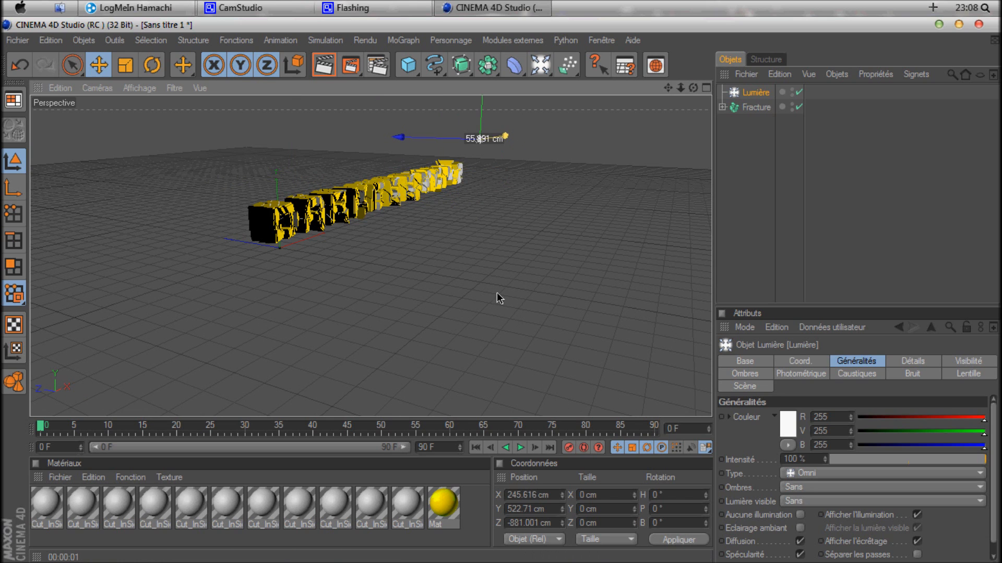
drag(693, 88, 495, 291)
drag(667, 88, 496, 292)
scroll(602, 151, up, 2)
drag(667, 88, 500, 295)
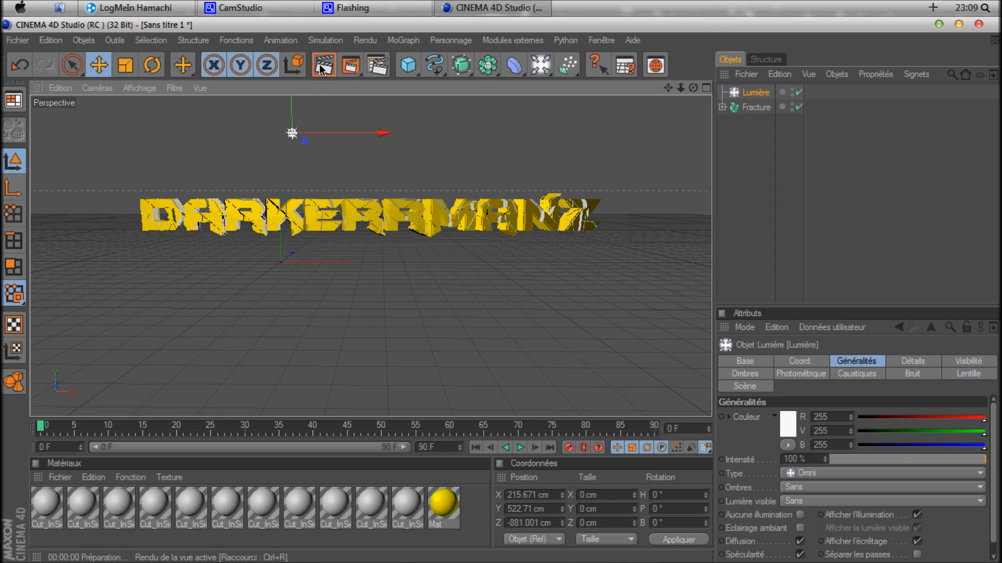
Render the lit text in the active view, and render the final image to the picture viewer as darkerbg.png
click(323, 66)
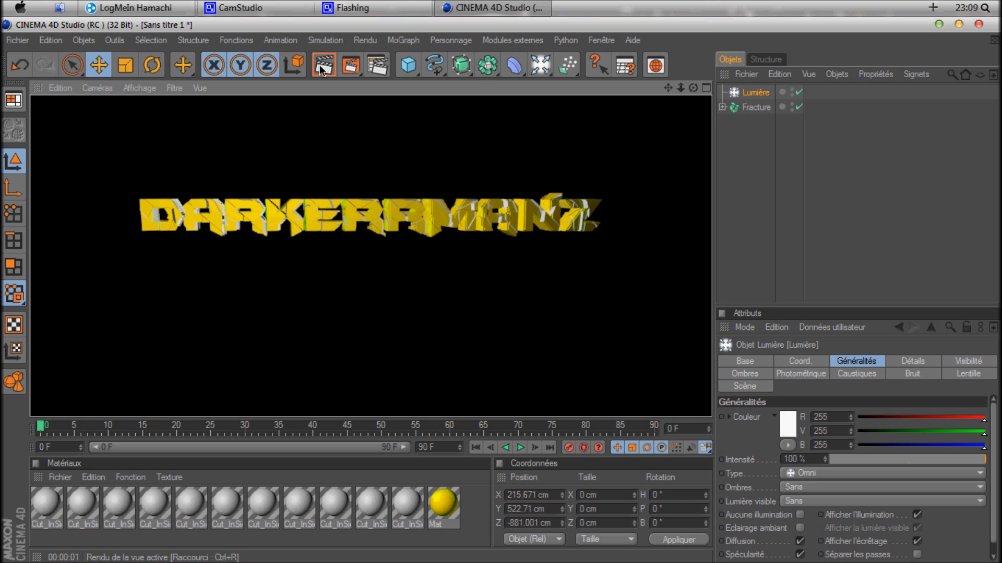
key(shift+r)
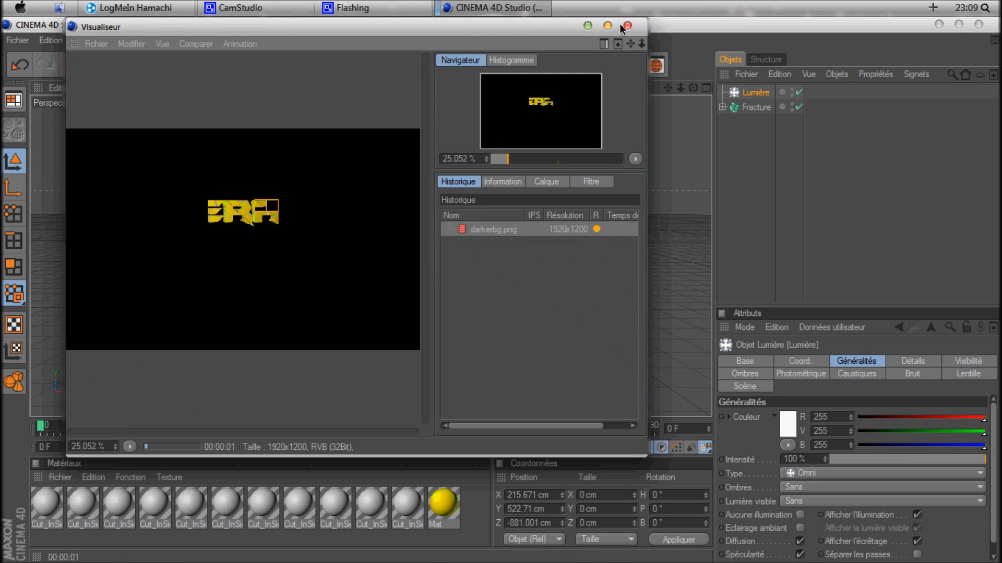
mouse_move(551, 32)
mouse_down()
mouse_move(527, 39)
mouse_move(565, 34)
mouse_up()
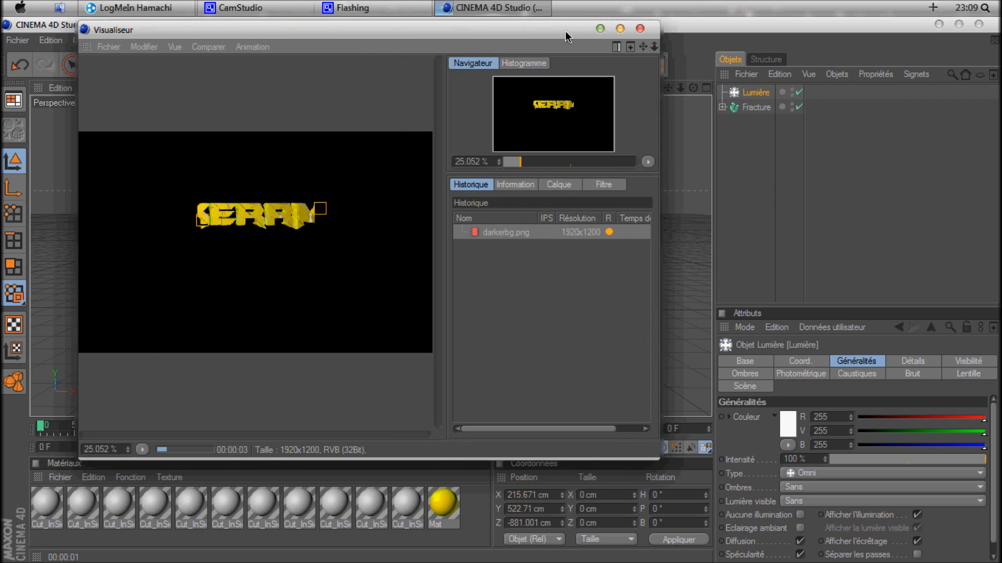
click(596, 30)
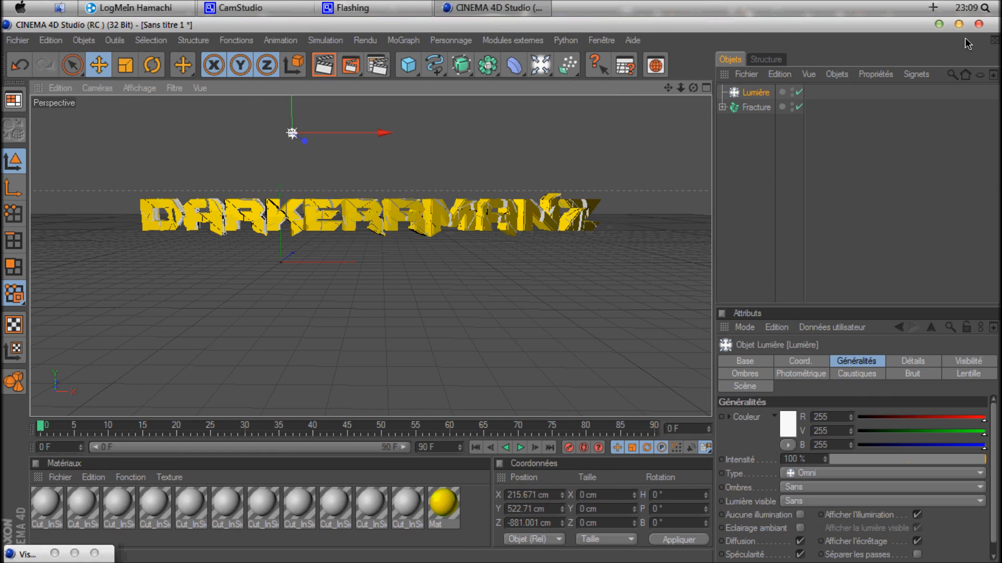
Open the rendered darkerbg image from the desktop to check its transparent background, and close it
click(939, 24)
drag(236, 125, 396, 242)
double_click(395, 242)
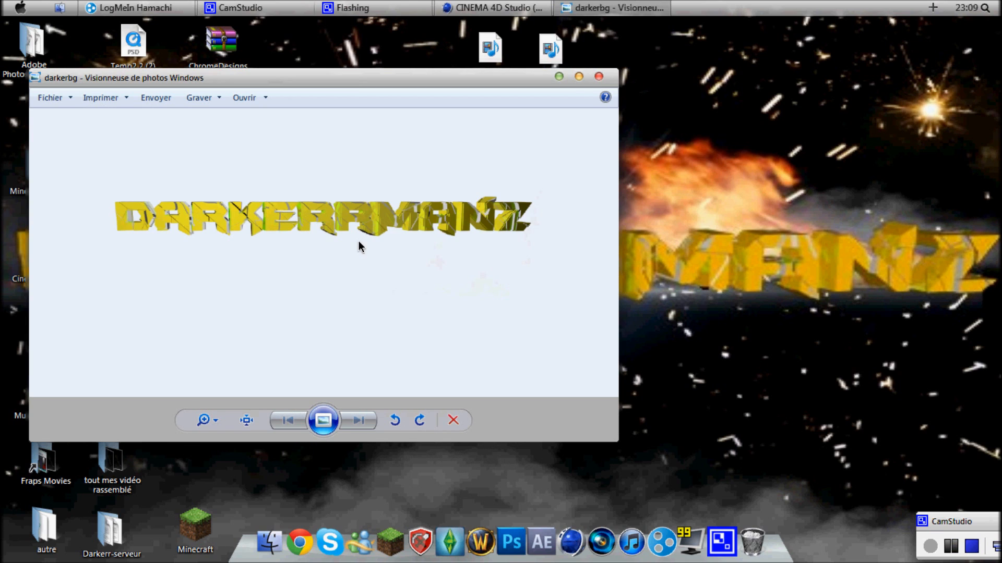
click(599, 78)
Launch Adobe Photoshop CS5.1 and continue with the evaluation version
drag(403, 254, 224, 163)
click(511, 543)
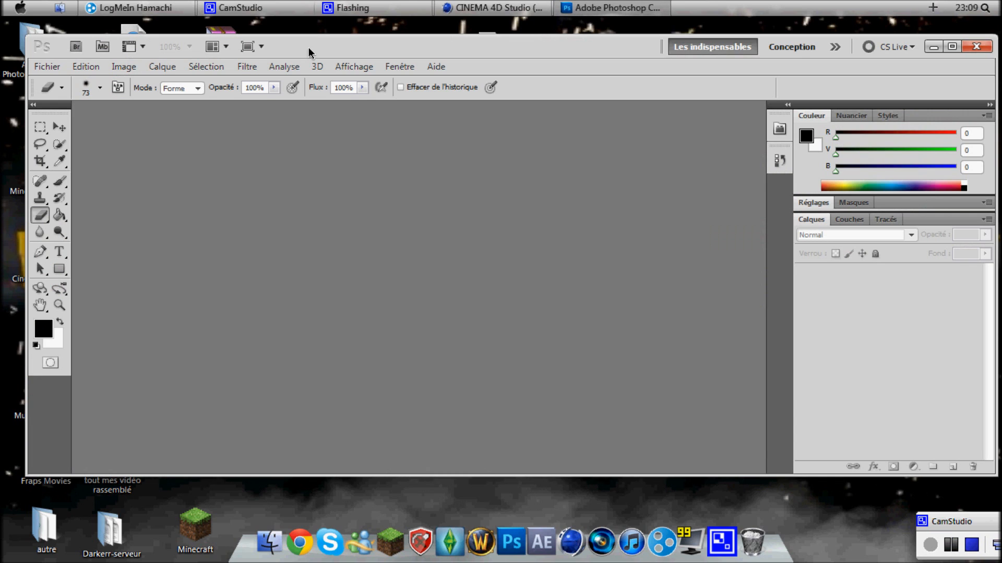
drag(308, 47, 415, 72)
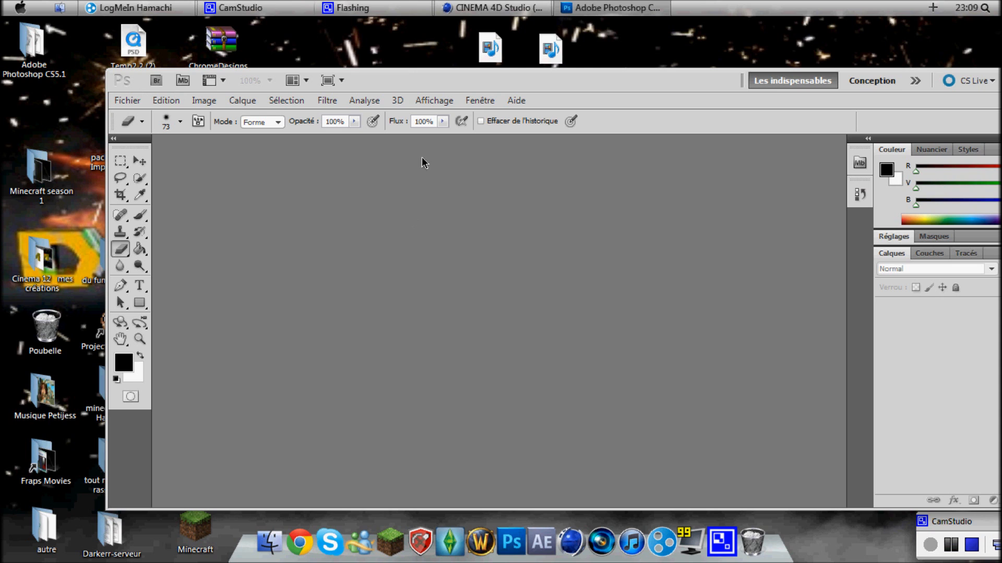
click(127, 101)
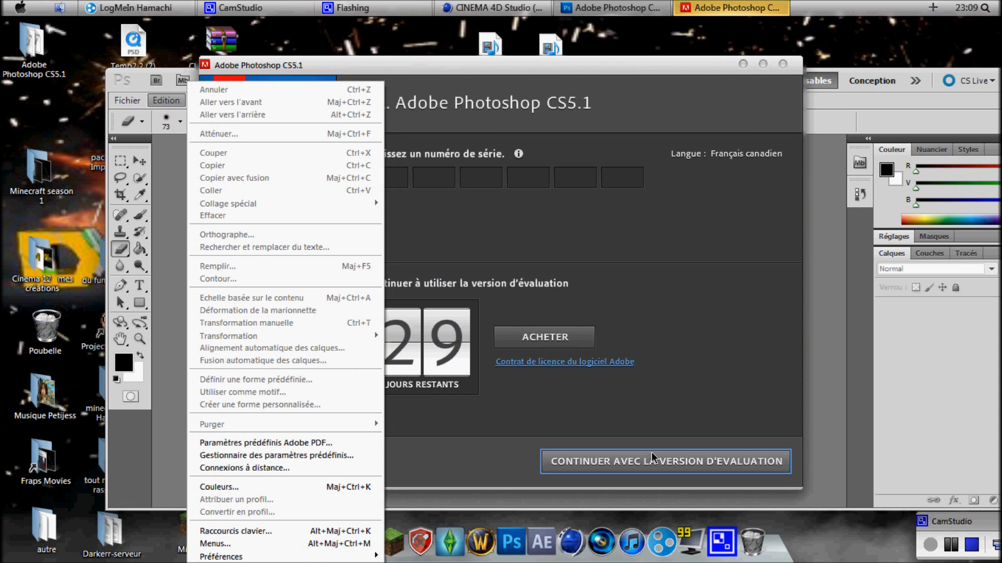
click(651, 452)
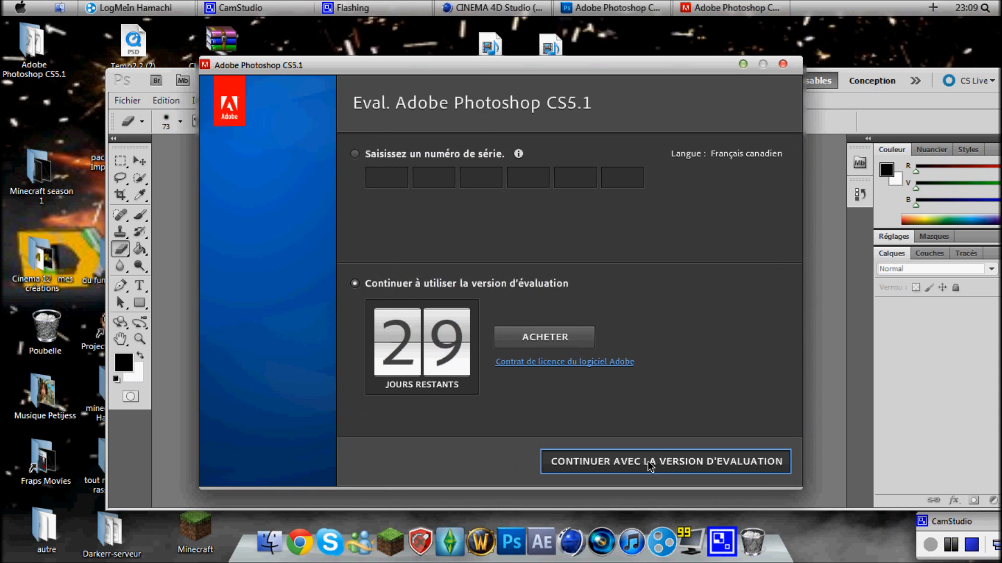
click(647, 461)
Open the template Temp2 2 (2).PSD from the desktop, discarding its embedded colour profile
click(127, 102)
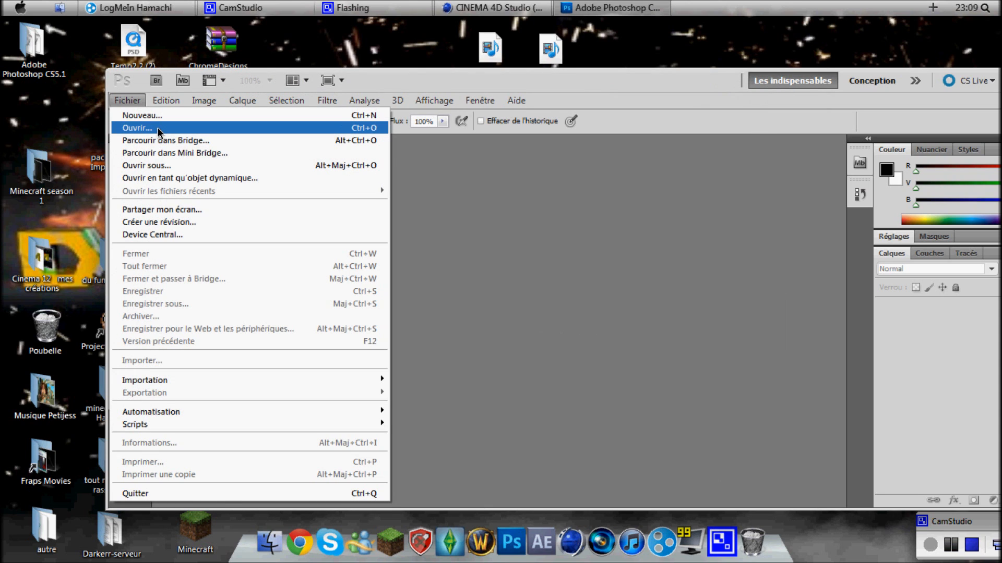
click(159, 129)
click(418, 216)
scroll(534, 209, down, 10)
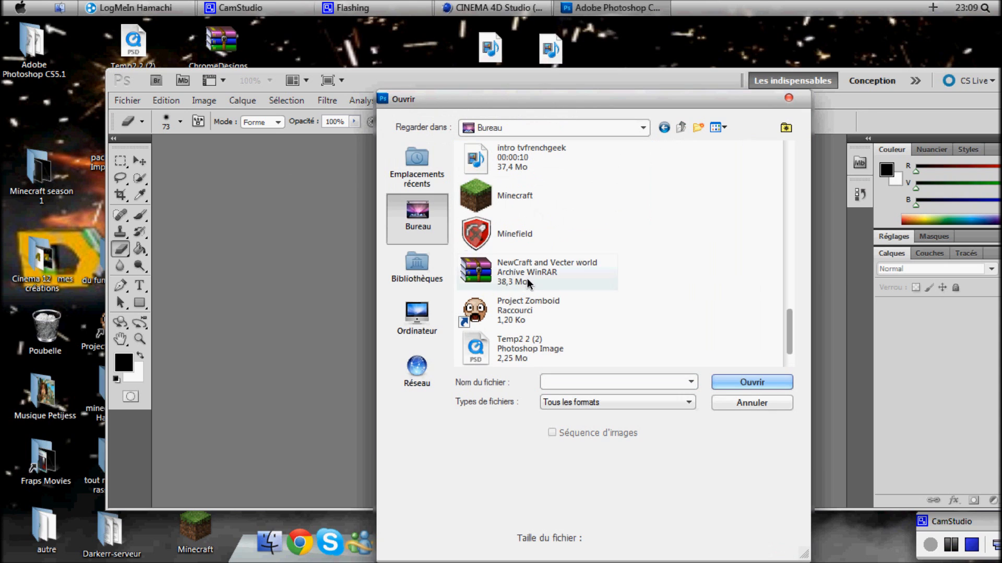
double_click(521, 347)
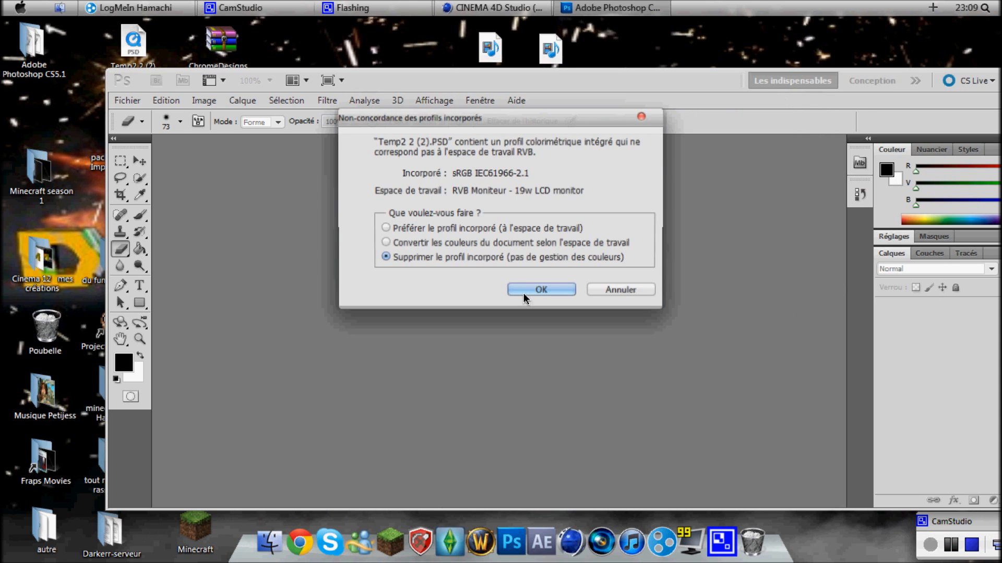
click(525, 289)
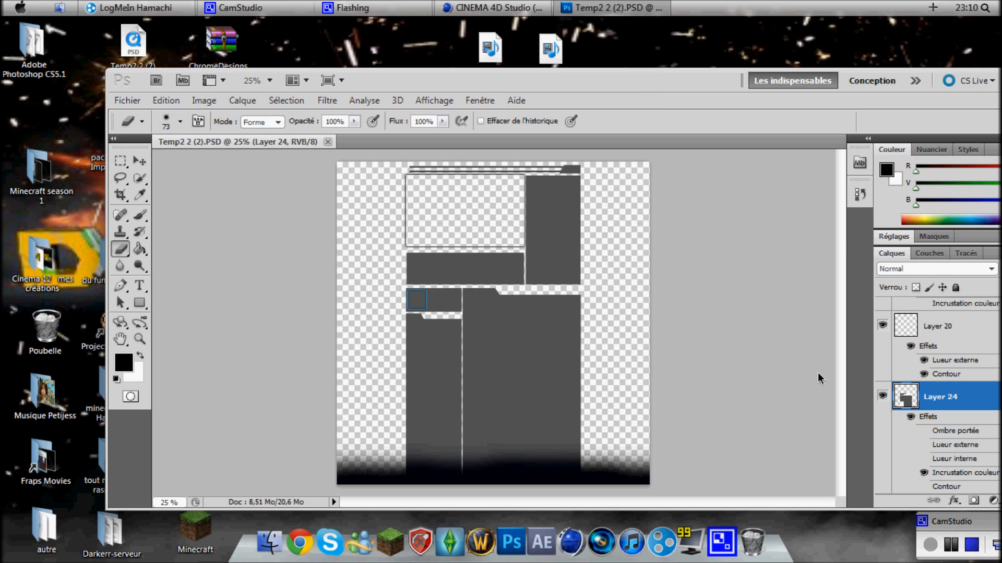
Hide Layer 21, the black fade along the lower edge of the template
double_click(757, 102)
scroll(884, 398, down, 3)
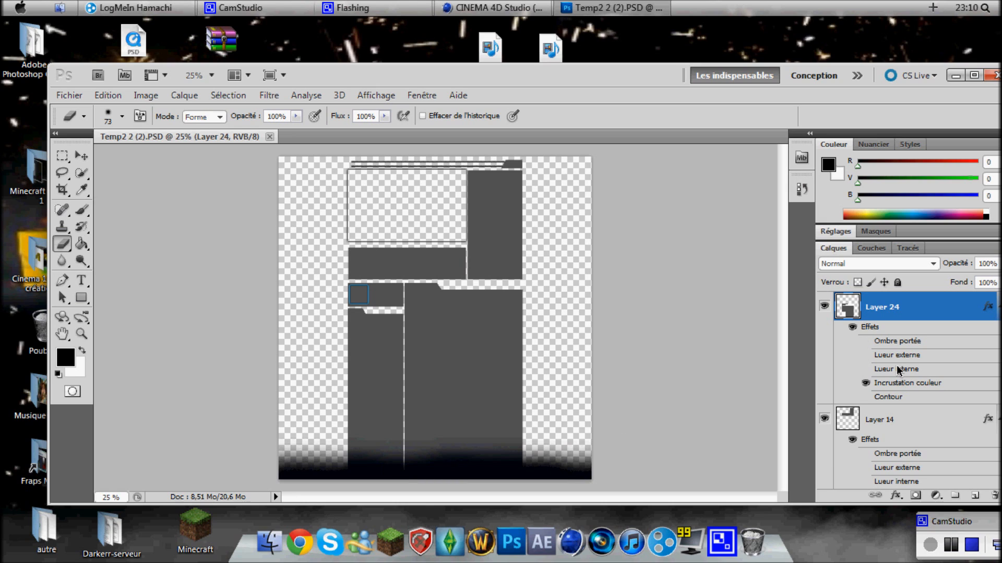
scroll(887, 370, down, 5)
scroll(897, 386, down, 5)
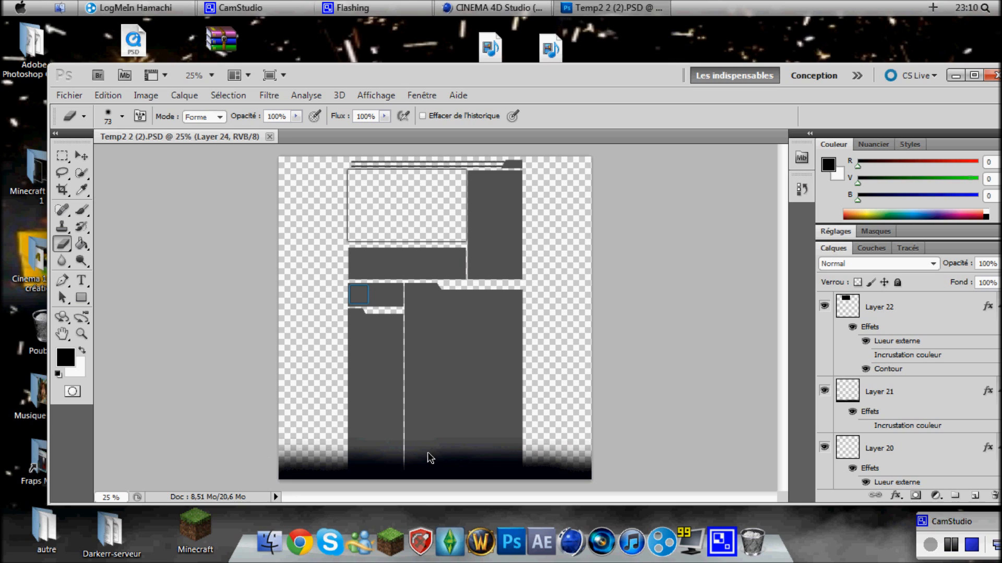
click(832, 398)
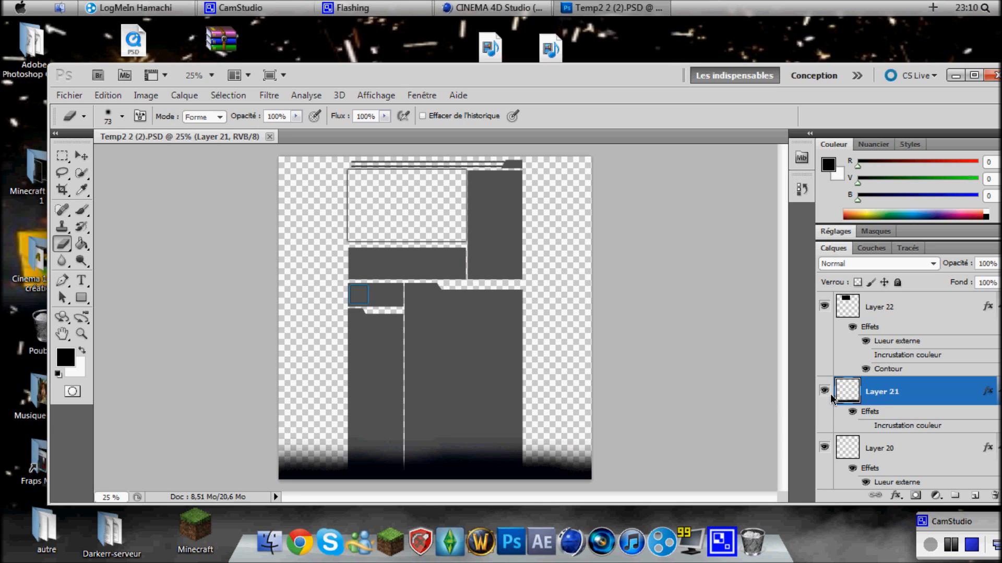
click(824, 391)
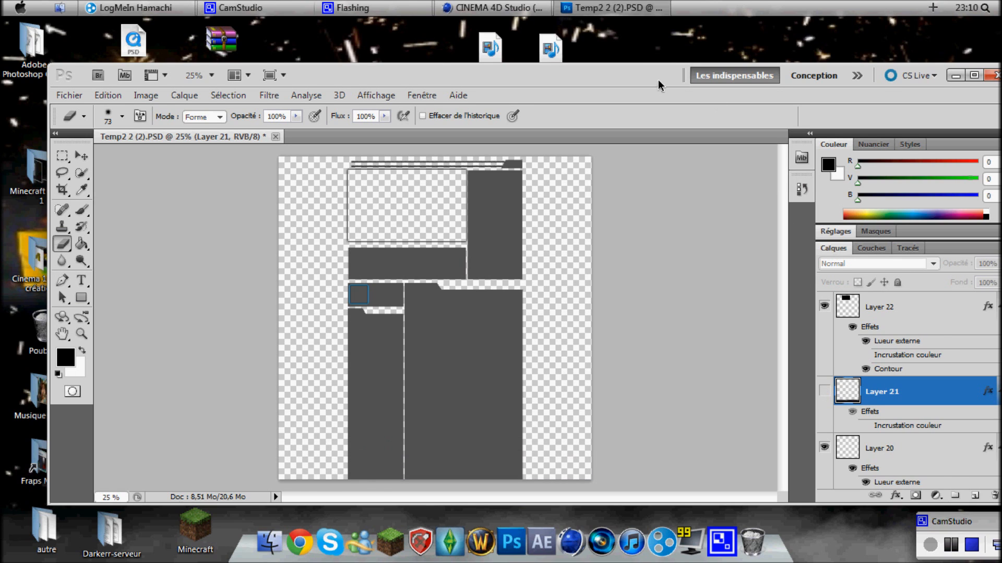
Add a new layer at the very bottom of the layer stack and fill it with black
drag(658, 83, 666, 70)
scroll(926, 305, down, 10)
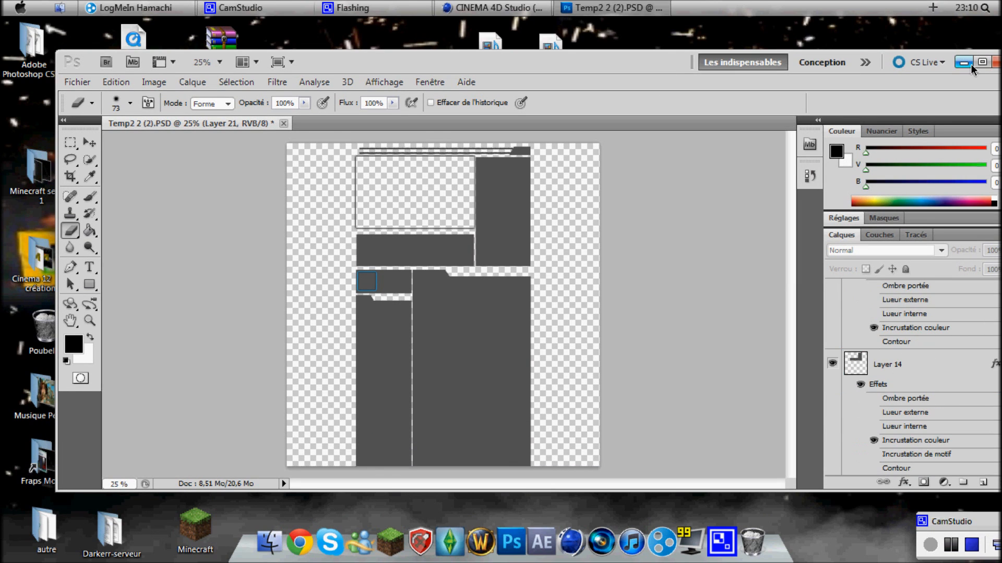
drag(635, 66, 615, 67)
scroll(904, 392, down, 3)
click(963, 483)
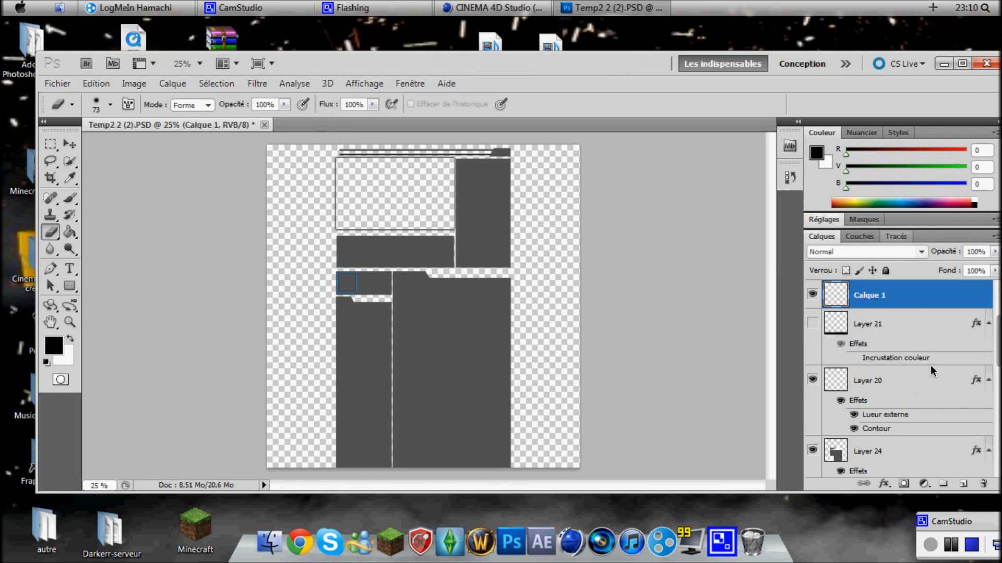
drag(880, 304, 884, 486)
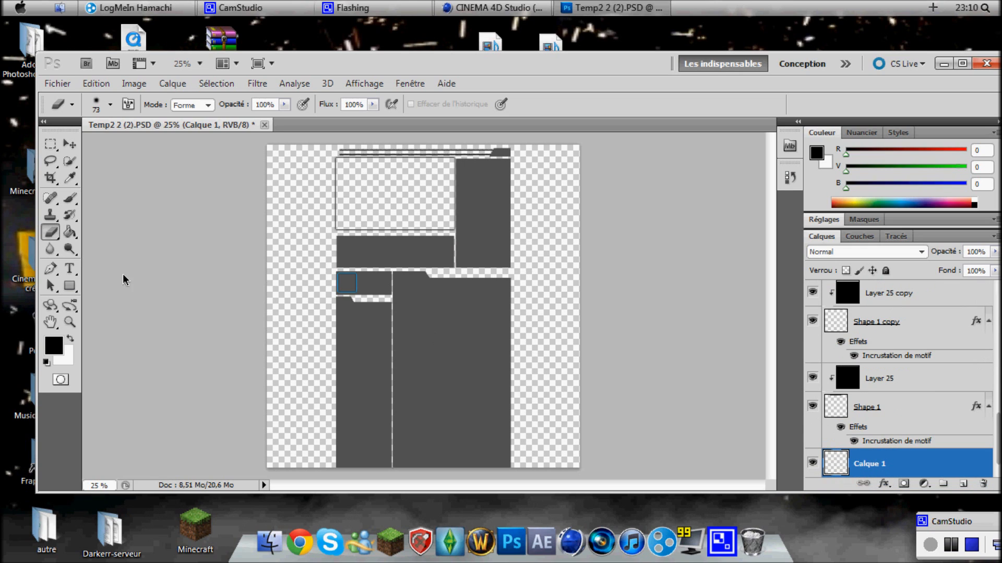
click(71, 236)
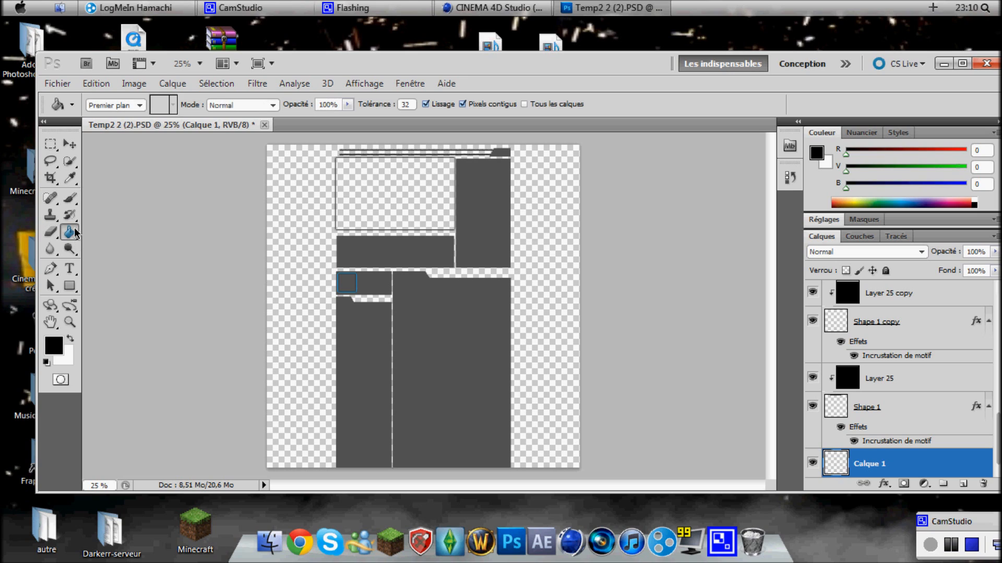
click(302, 283)
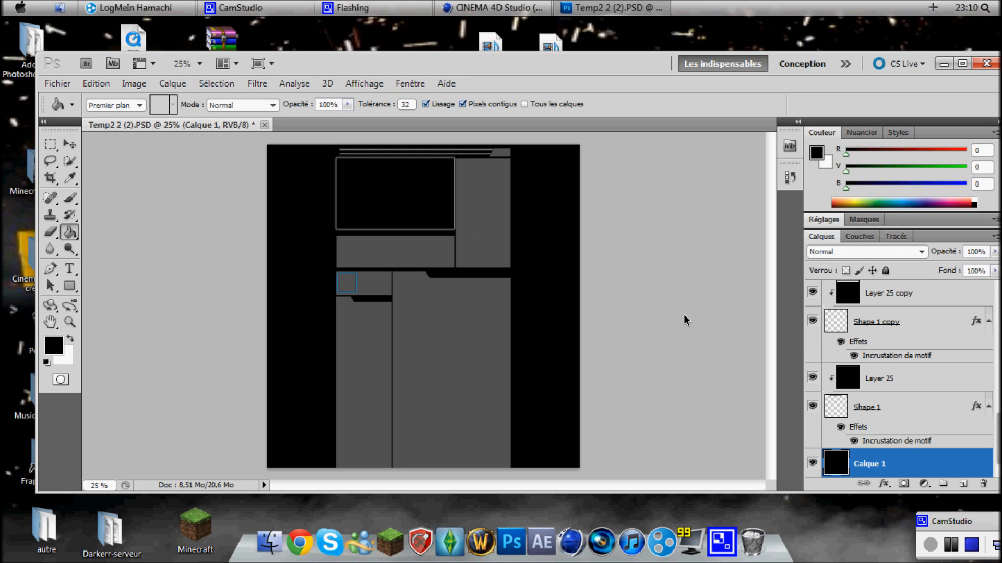
Merge all layers from Shape 1 up to Layer 21 into one layer, leaving Layer 22 and the black background layer separate
click(836, 407)
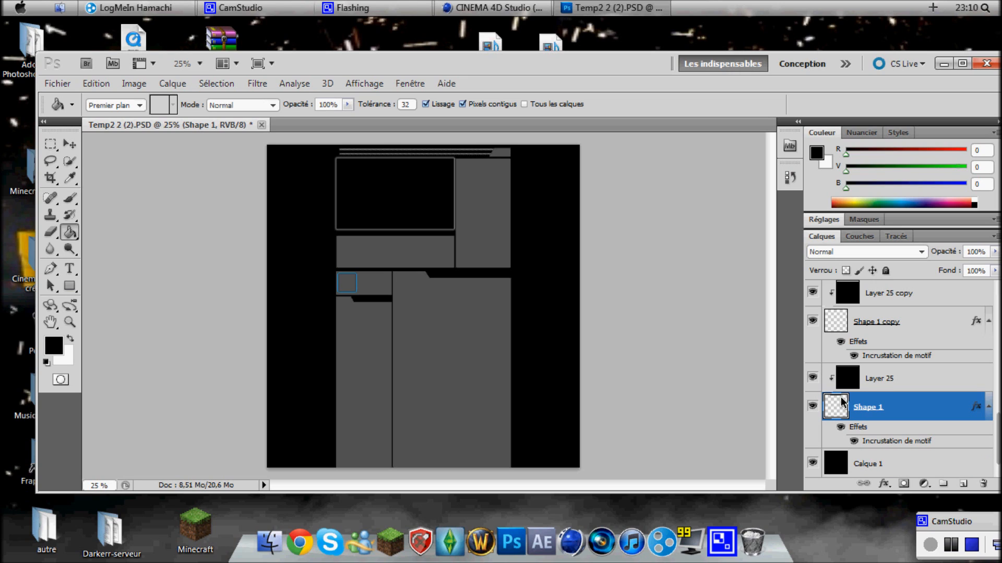
shift+click(864, 380)
shift+click(846, 300)
scroll(854, 337, up, 3)
scroll(848, 350, up, 5)
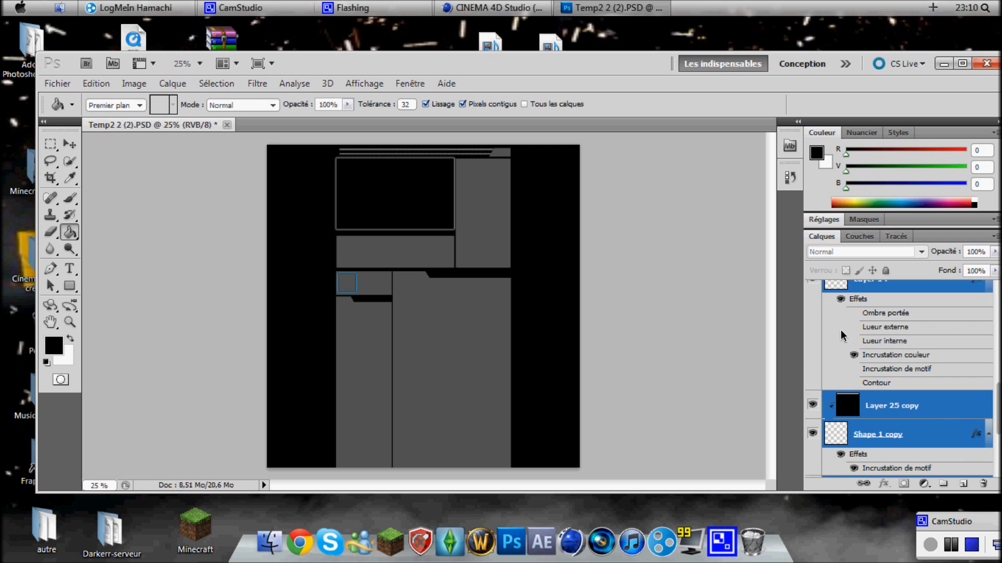
shift+click(858, 387)
scroll(879, 368, up, 2)
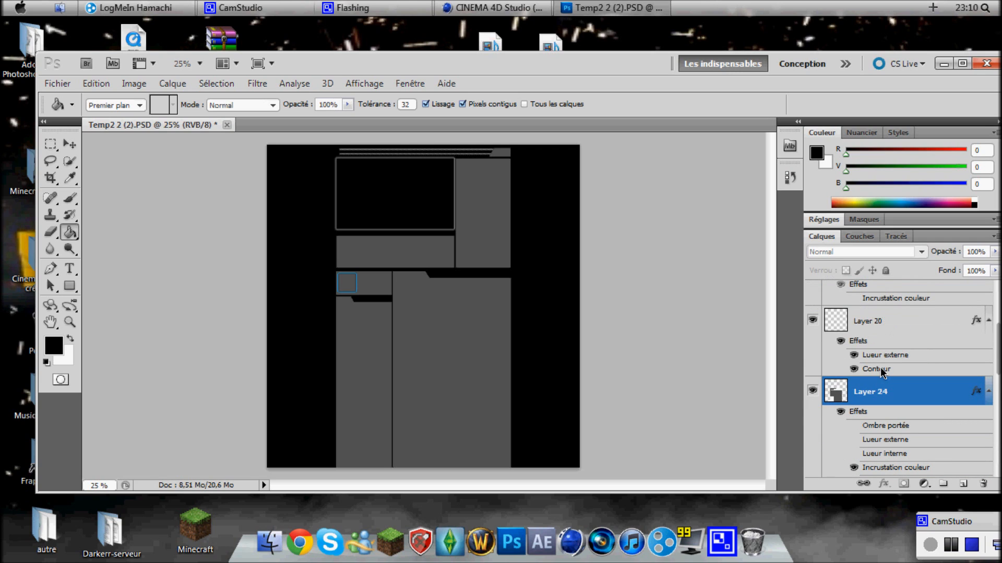
shift+click(844, 320)
scroll(864, 356, up, 2)
shift+click(867, 375)
scroll(854, 313, up, 1)
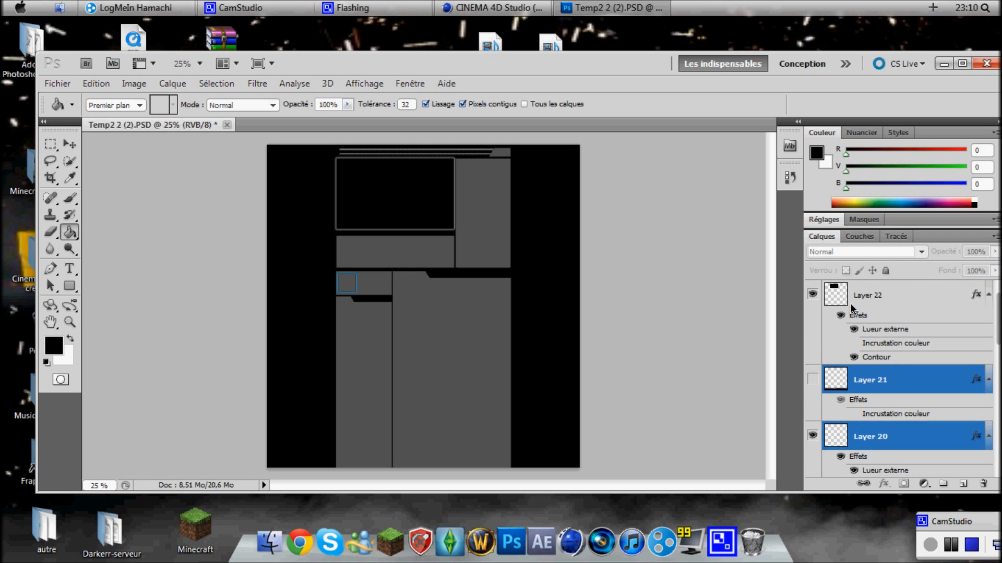
right_click(890, 387)
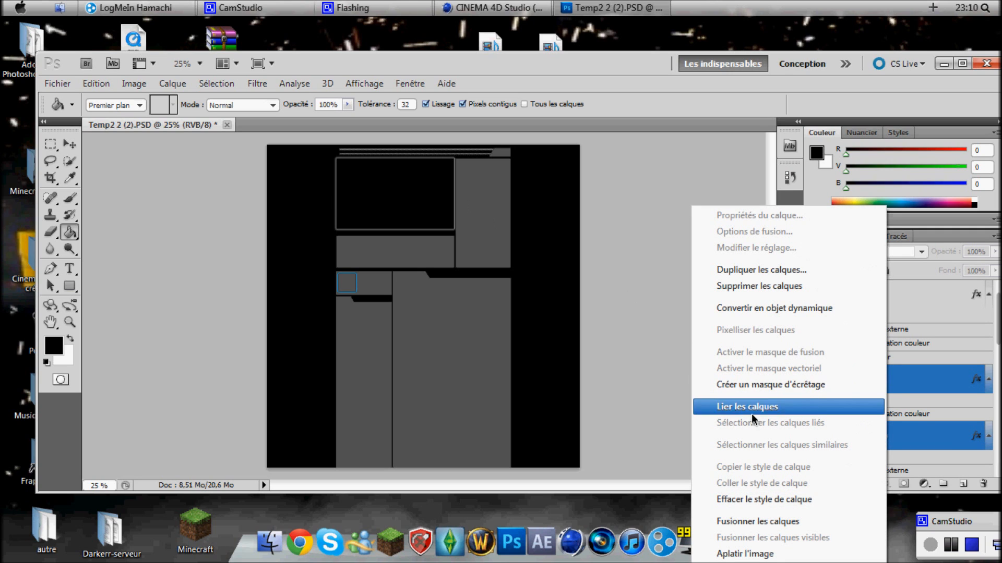
click(781, 522)
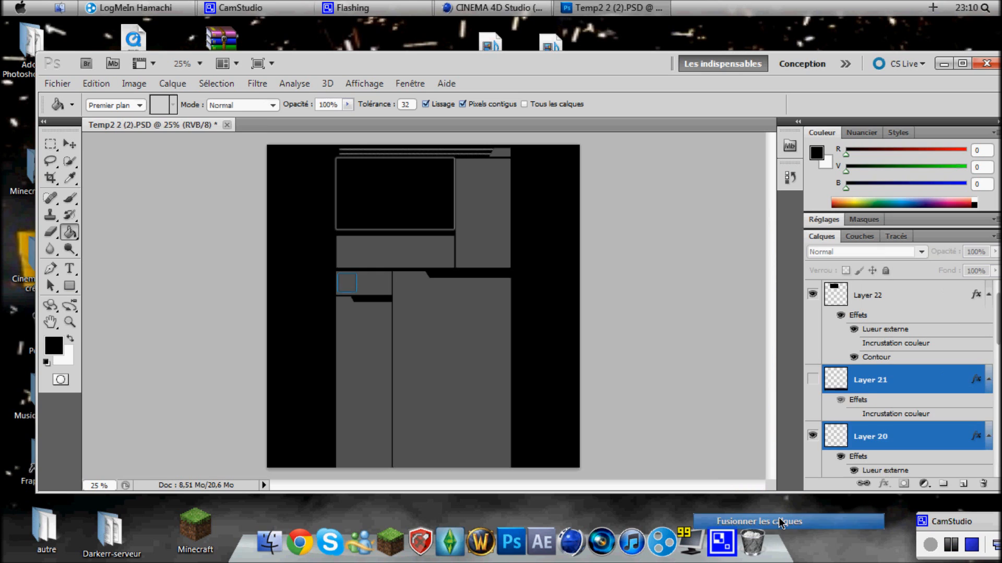
Add a gradient overlay (Incrustation en dégradé) running from black to yellow to the merged Layer 21
double_click(840, 386)
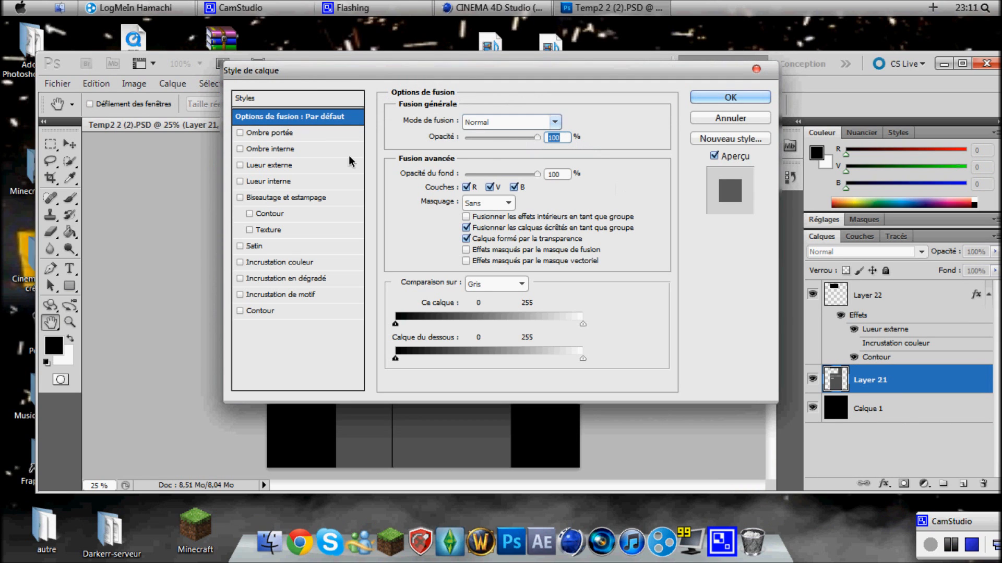
click(307, 281)
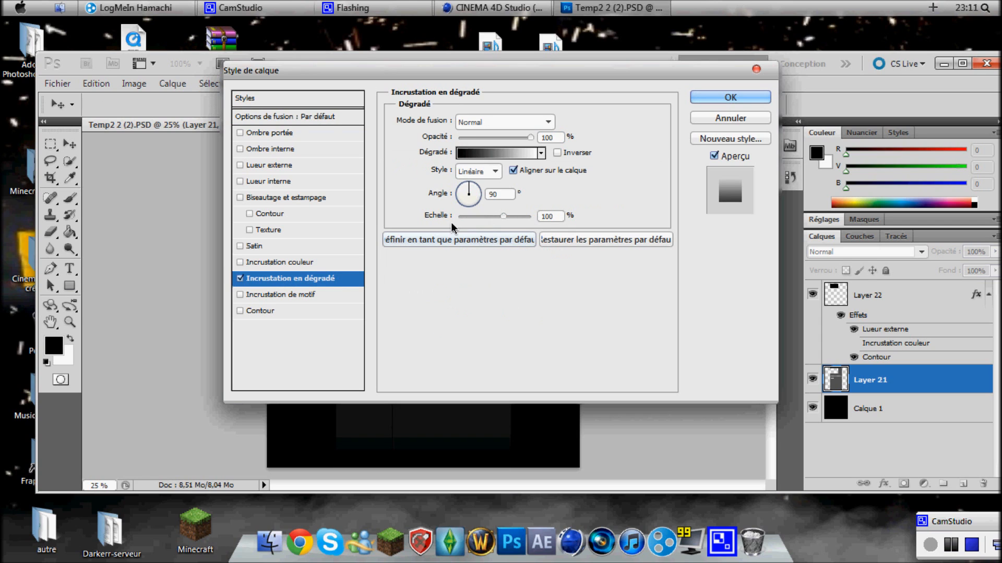
click(508, 155)
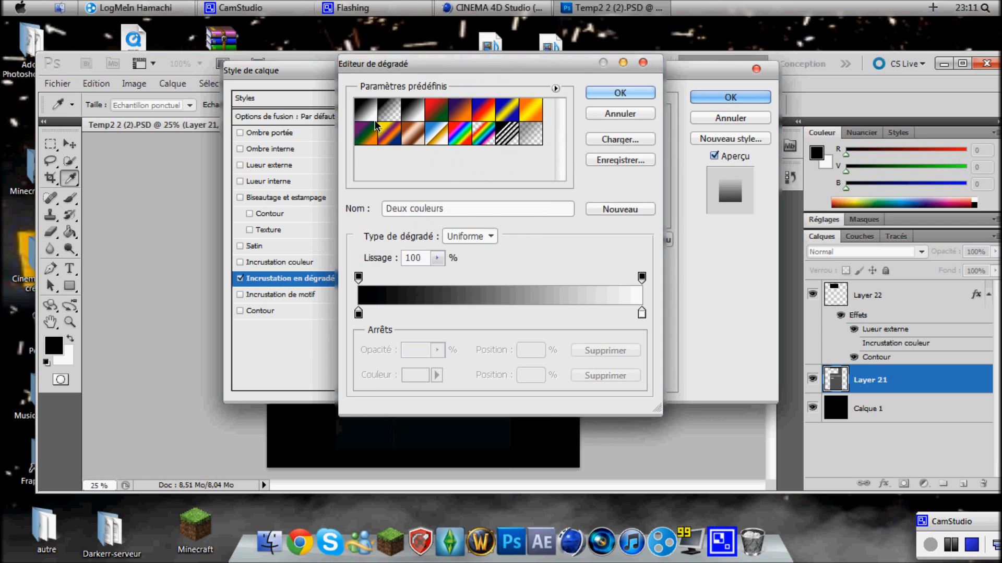
click(642, 313)
double_click(641, 313)
drag(502, 296, 504, 285)
click(481, 147)
click(630, 123)
click(606, 96)
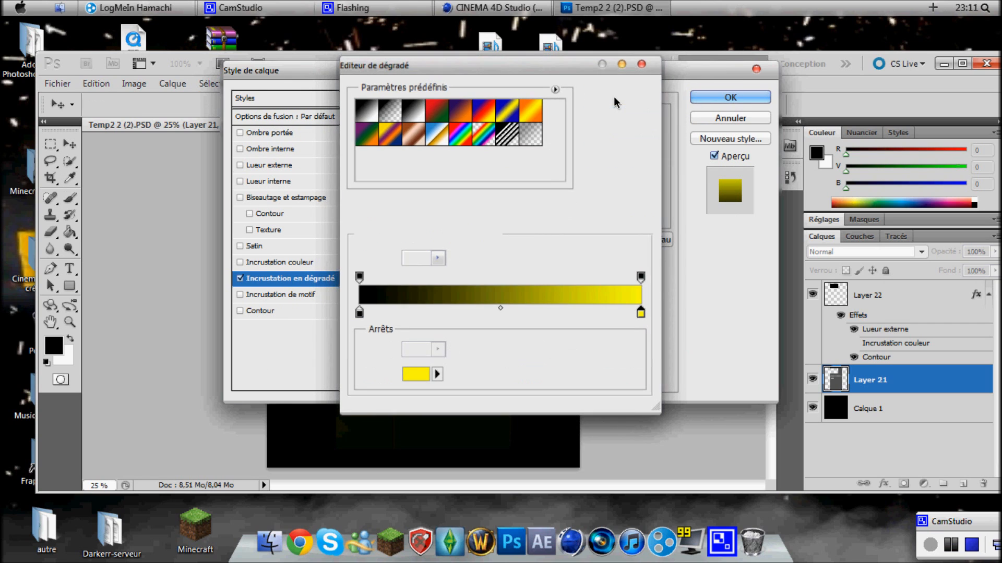
Add a bevel and emboss effect (Biseautage et estampage) and a Satin effect to Layer 21
drag(596, 77, 574, 174)
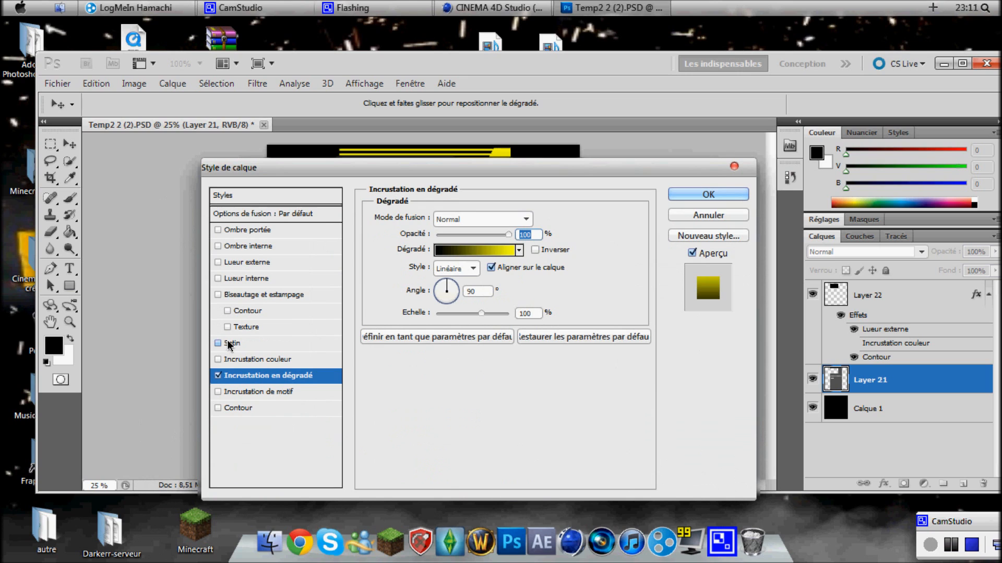
click(252, 296)
drag(444, 177, 451, 266)
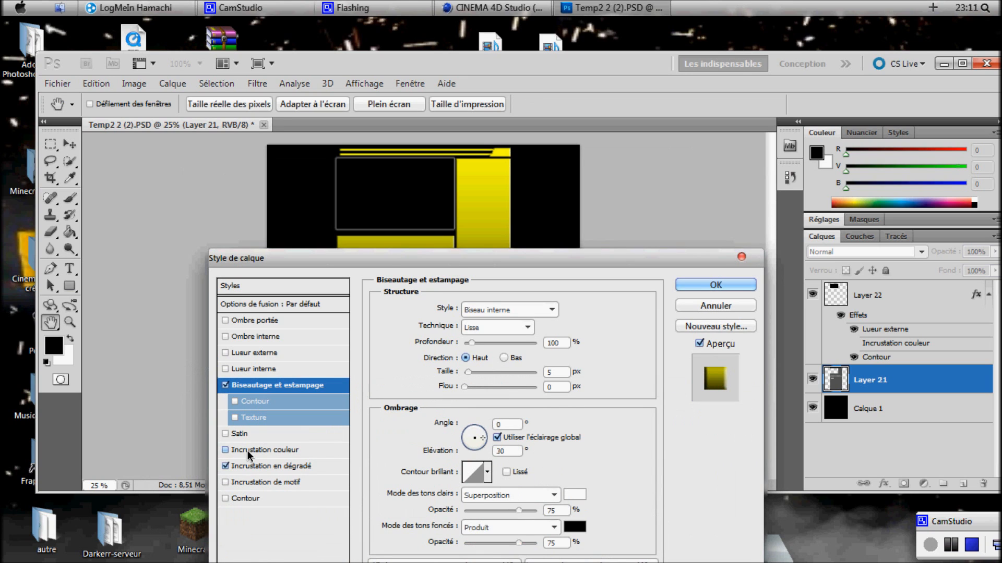
click(237, 434)
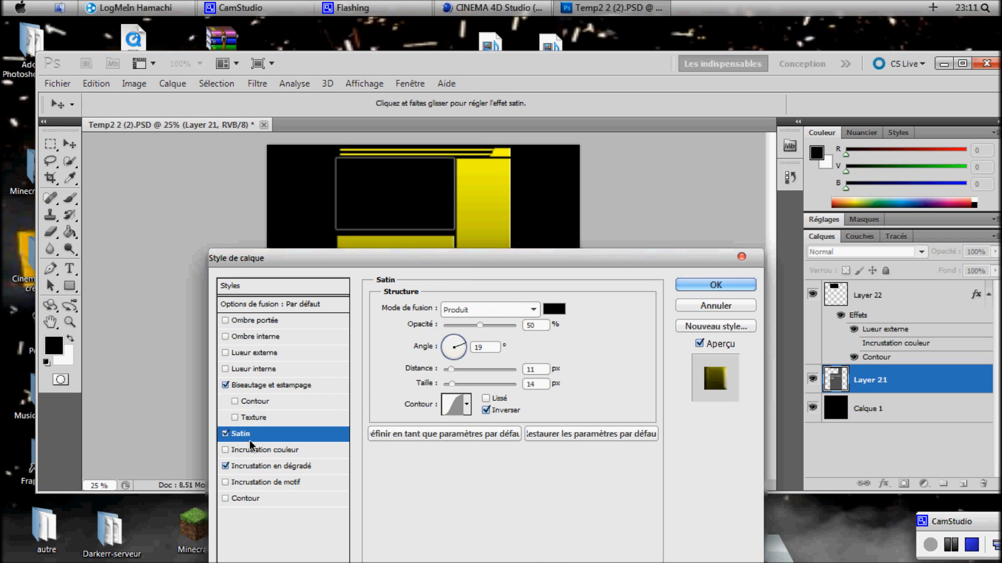
Set Layer 21's bevel size (Taille) to 21 px, raise its softness (Flou) to about mid-range, and apply the layer style
click(259, 387)
drag(448, 258, 439, 312)
mouse_move(455, 427)
mouse_down()
mouse_move(499, 428)
mouse_move(458, 426)
mouse_up()
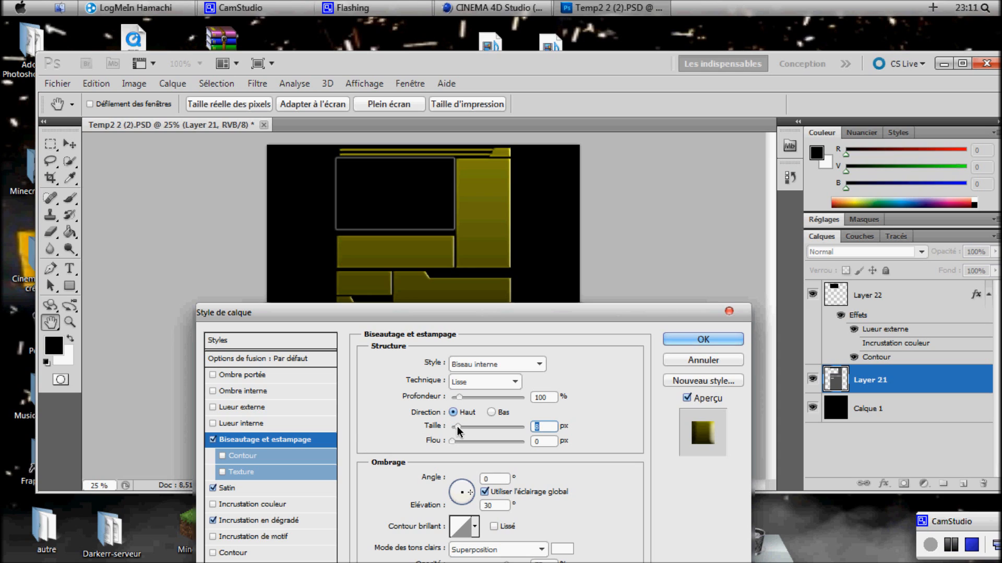
drag(457, 424, 491, 444)
drag(626, 312, 590, 237)
drag(455, 260, 482, 265)
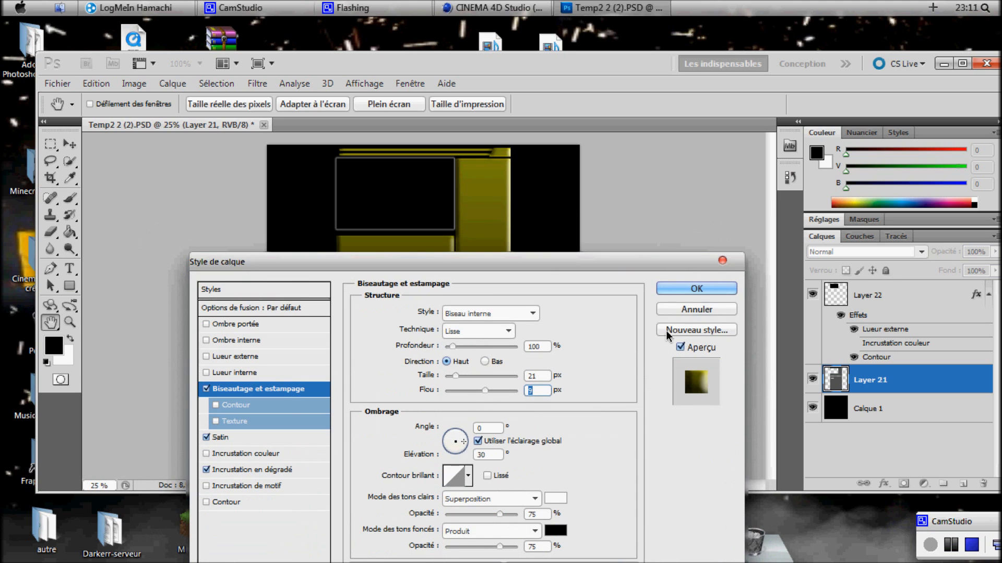
click(696, 289)
key(g)
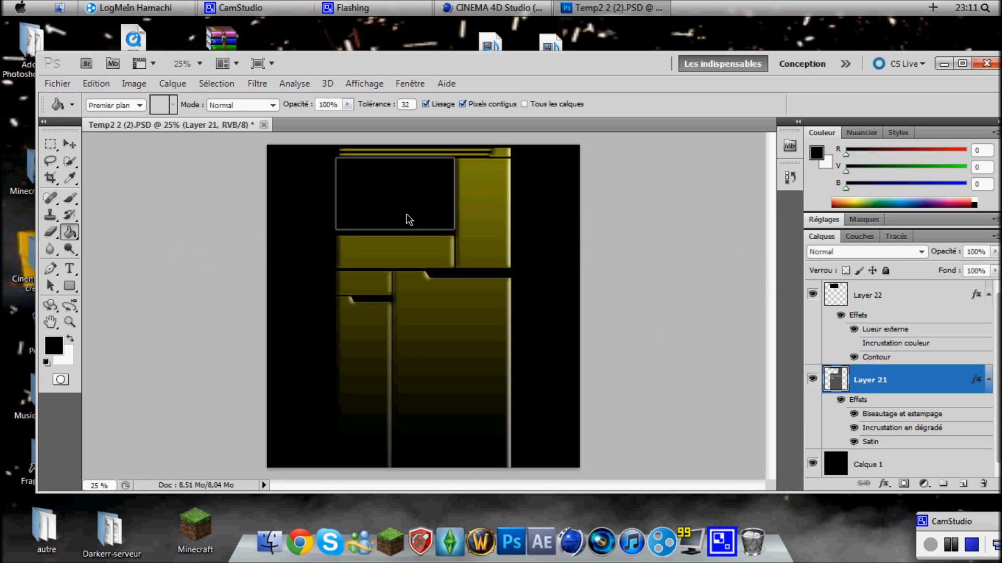
Place the darkerbg image from the desktop into the template
drag(430, 67, 418, 225)
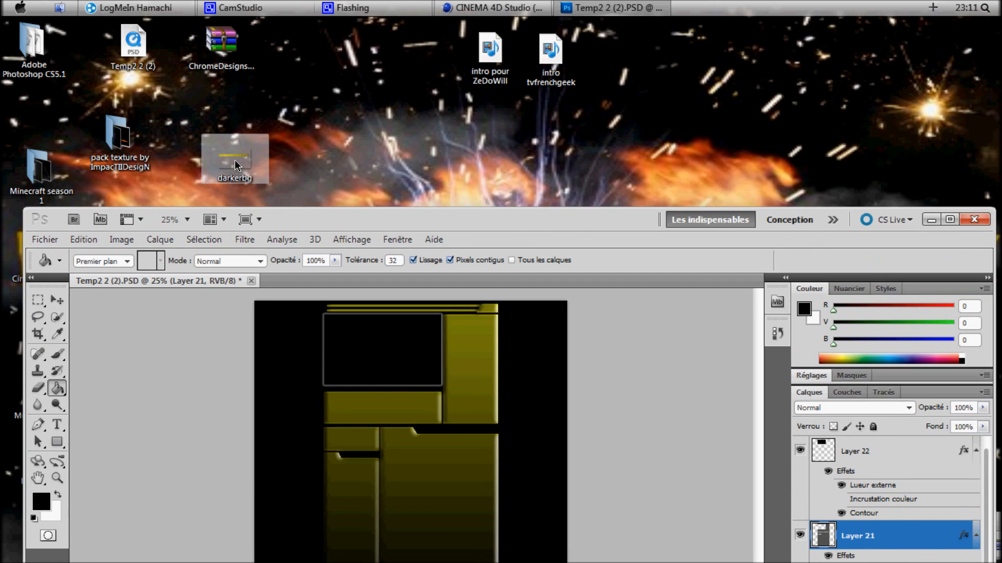
drag(236, 165, 300, 56)
drag(342, 215, 341, 116)
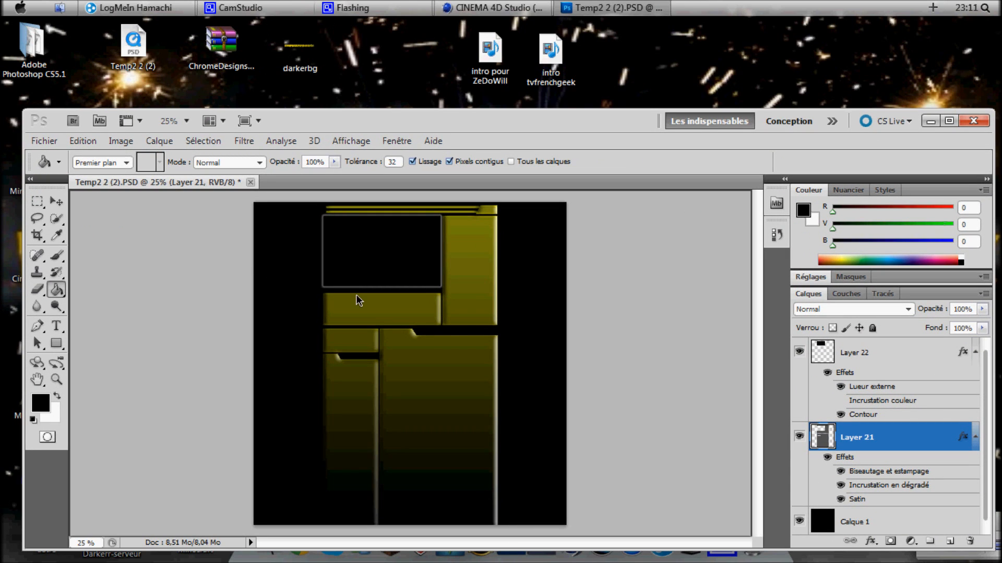
drag(356, 296, 355, 297)
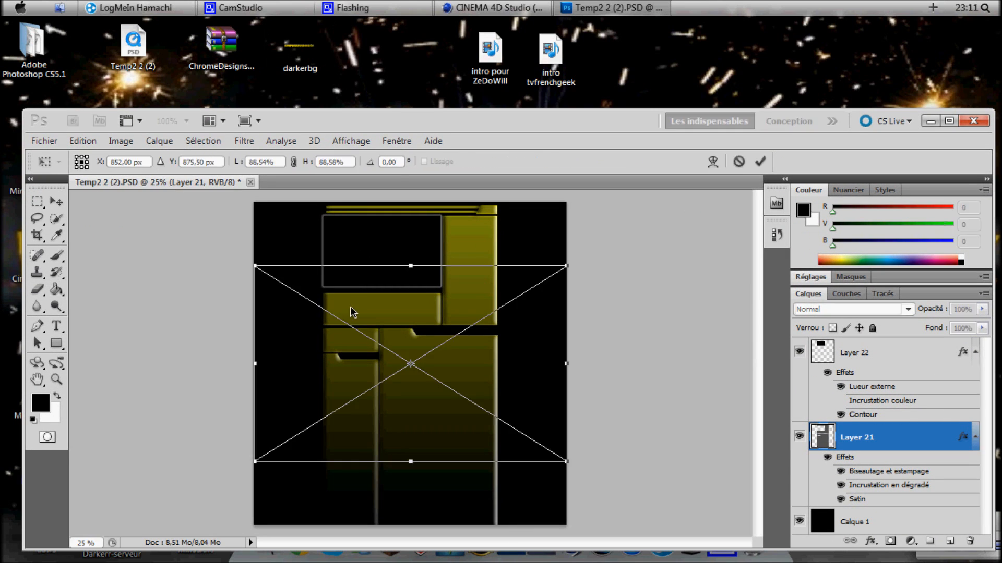
Rotate the placed darkerbg text 90° counterclockwise and move it toward the template's left side
drag(417, 392, 404, 395)
right_click(405, 391)
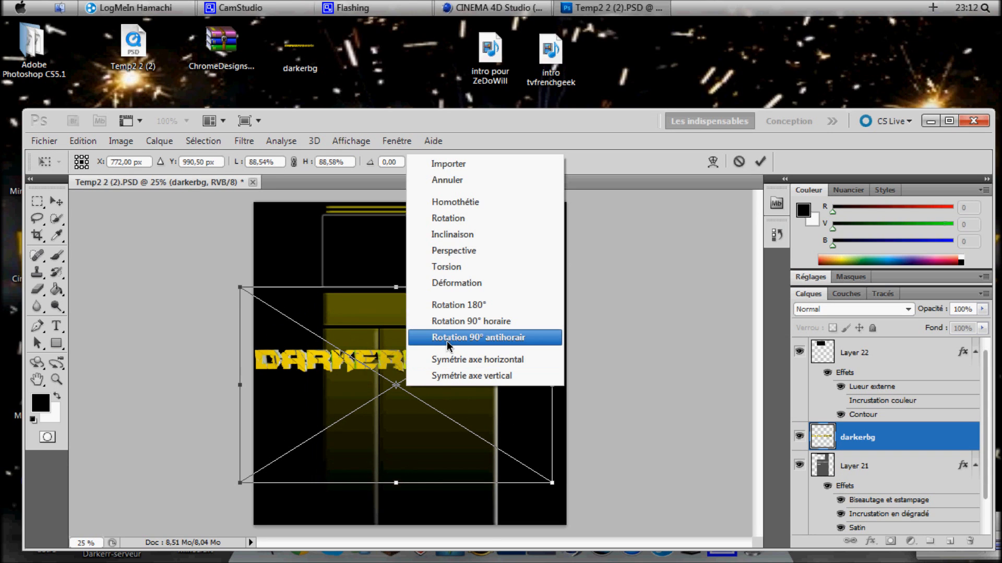
click(447, 340)
drag(386, 403, 352, 377)
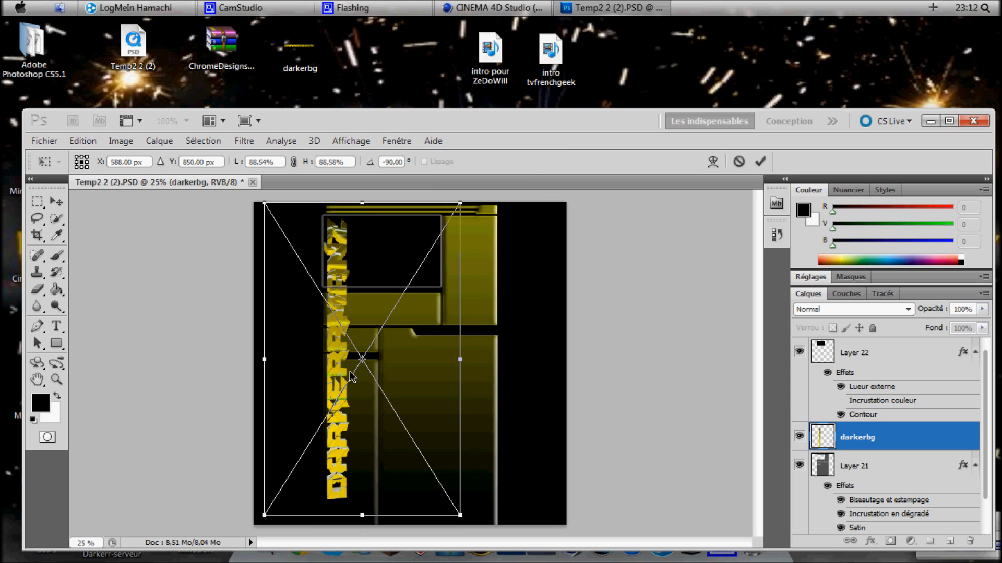
Scale the vertical text to about 70.85% width and 99.58% height, position it in the left black margin, and commit the placement
drag(362, 517, 361, 482)
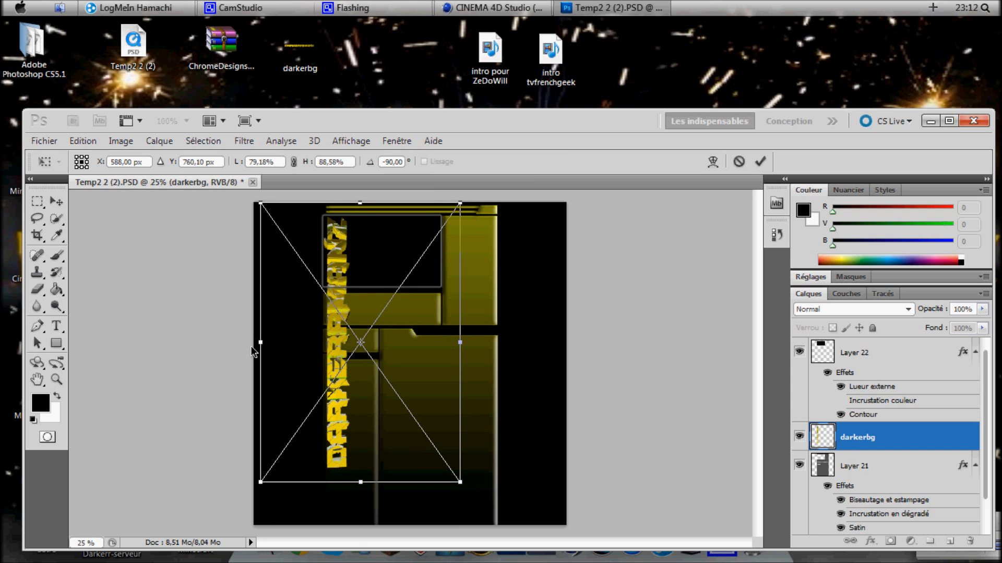
drag(254, 351, 240, 345)
drag(361, 482, 350, 453)
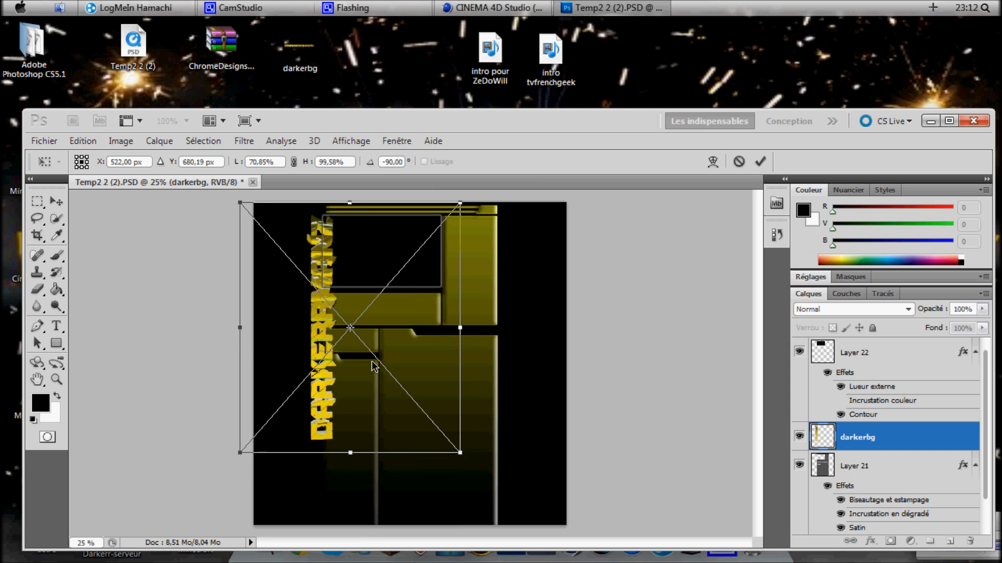
drag(365, 369, 359, 398)
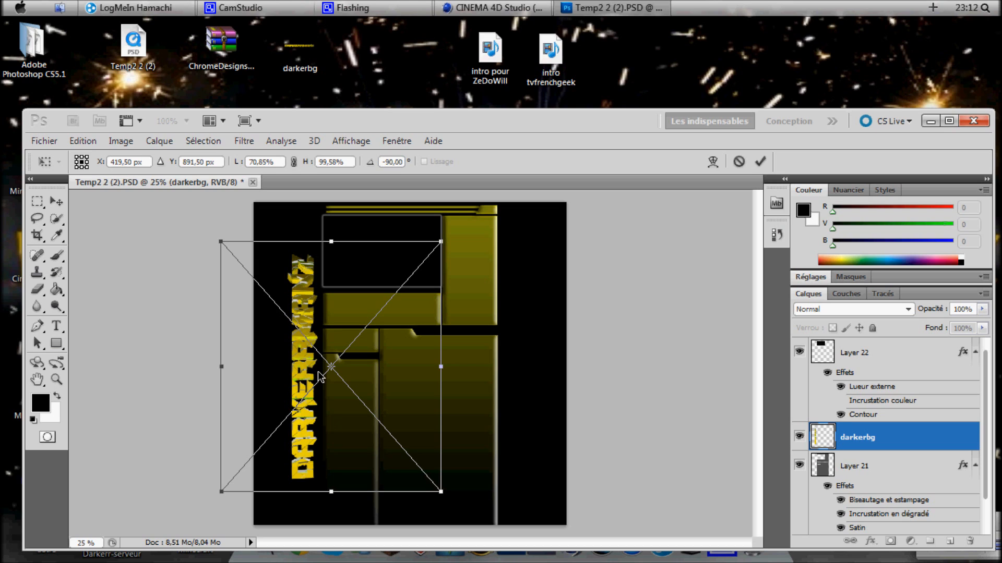
right_click(373, 338)
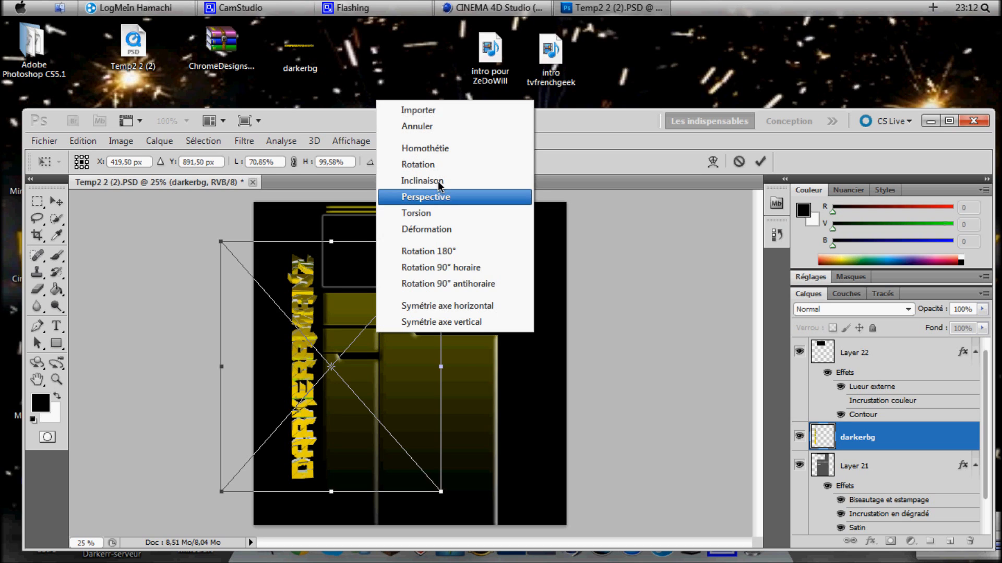
click(437, 110)
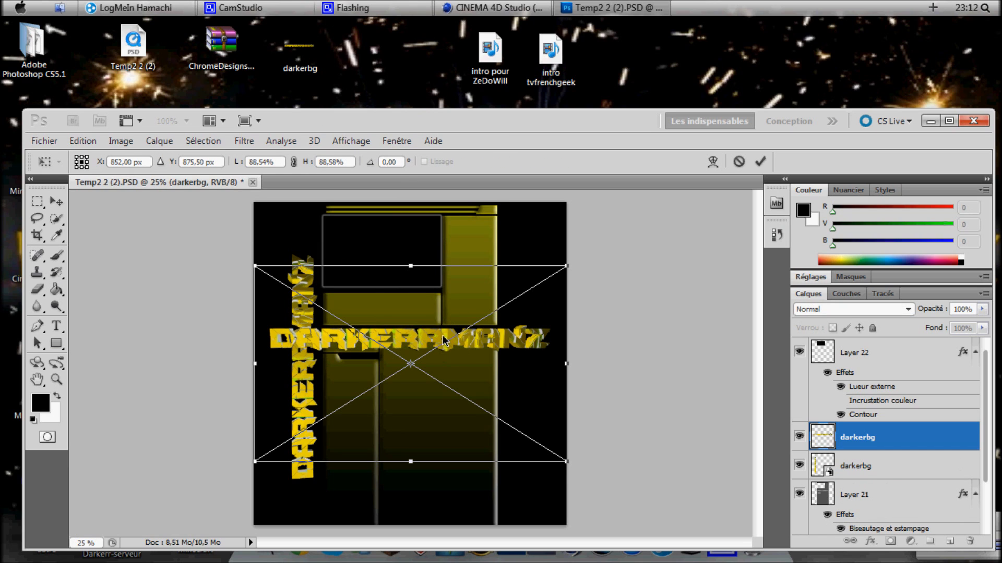
Rotate the second placed darkerbg copy 90° clockwise, scale its width to 69.19%, and align it over the first vertical text
right_click(511, 392)
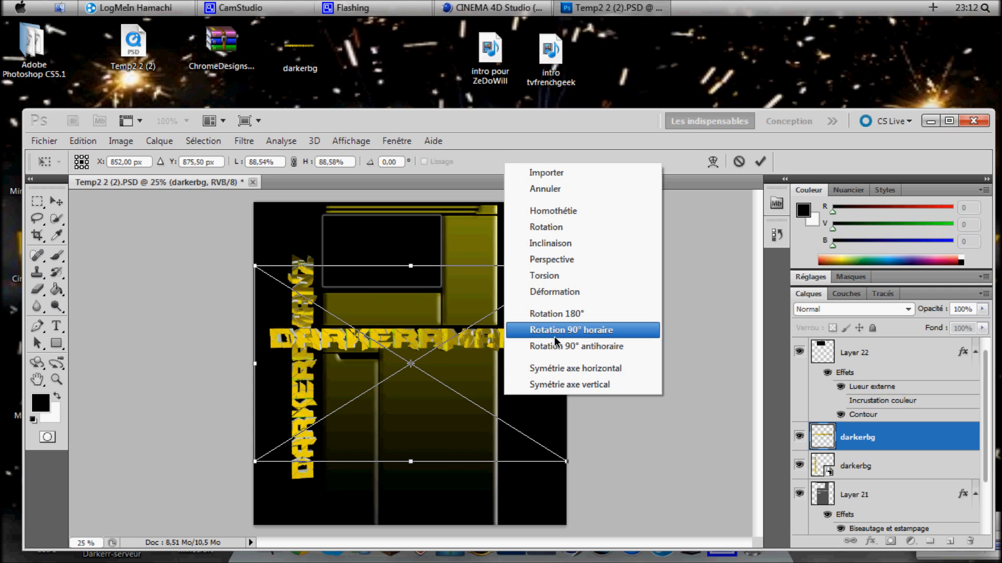
click(537, 329)
drag(412, 528, 416, 452)
drag(451, 394, 320, 421)
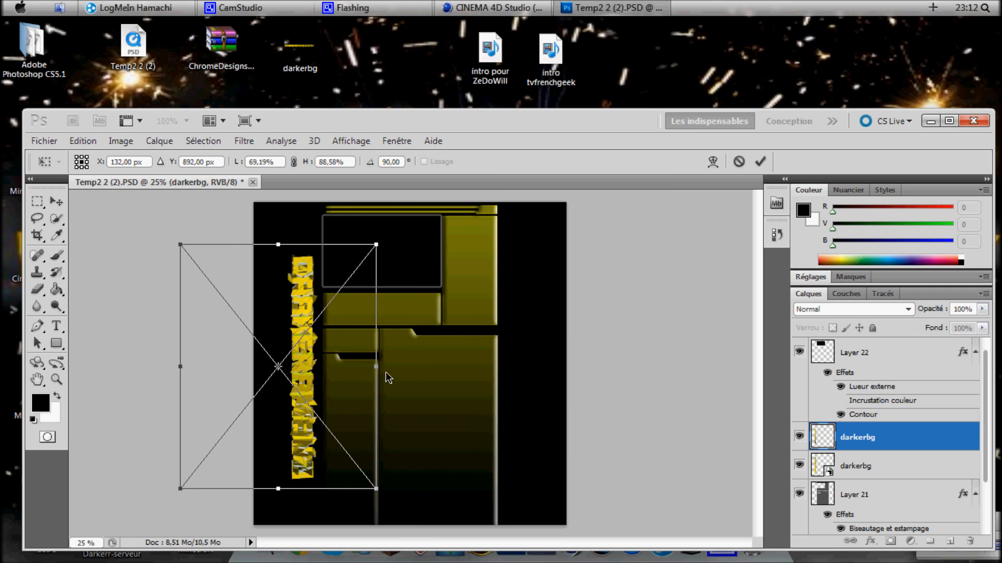
Scale the second text's height to 95.58%, move it into the right black margin, and commit the placement
drag(377, 366, 392, 367)
drag(322, 423, 528, 420)
right_click(528, 420)
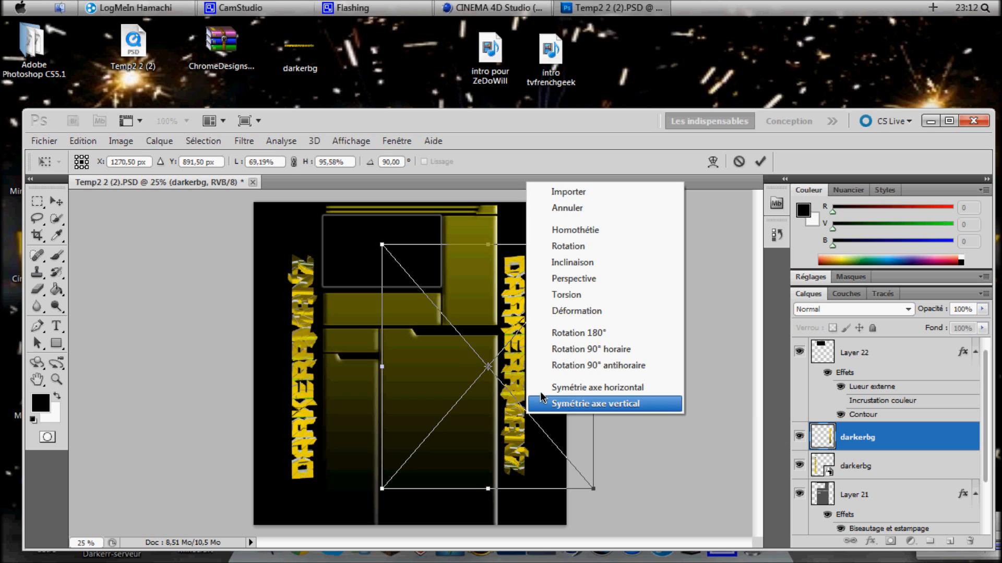
click(563, 190)
Place the optical flare image from the desktop folder "pack texture by ImpacTIIDesigN" into the template
drag(408, 115, 408, 142)
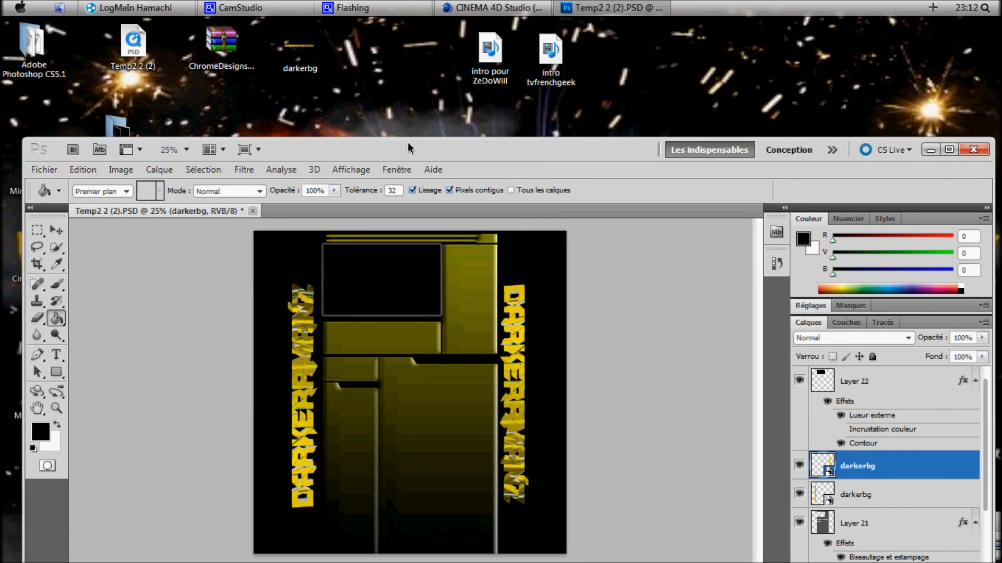
double_click(130, 120)
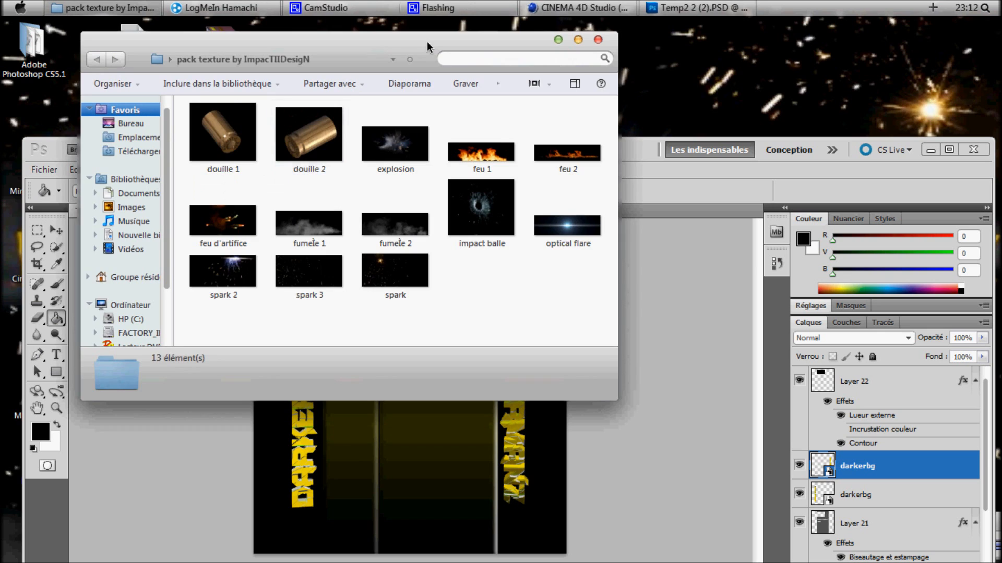
drag(393, 43, 308, 44)
click(590, 147)
drag(584, 136, 580, 128)
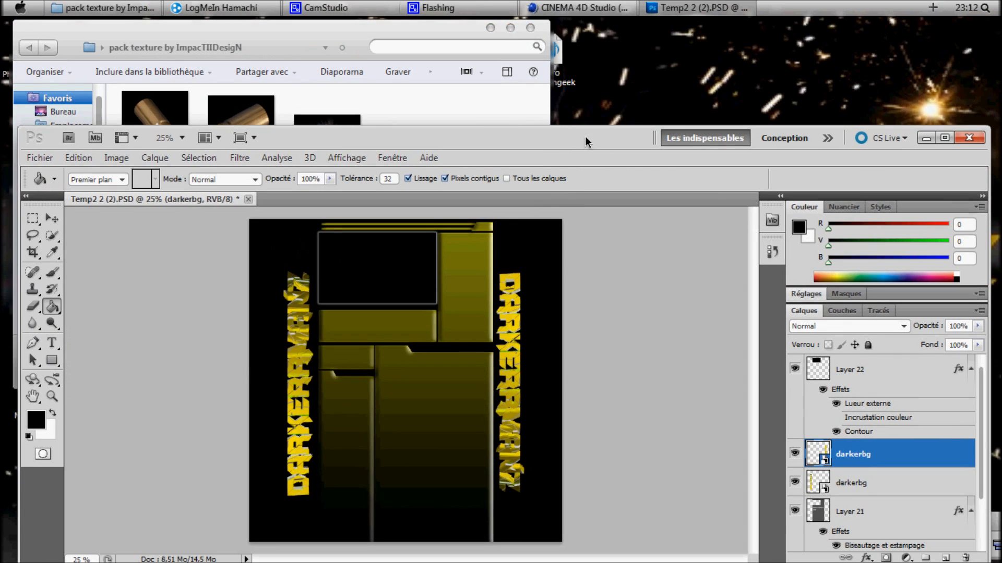
click(371, 23)
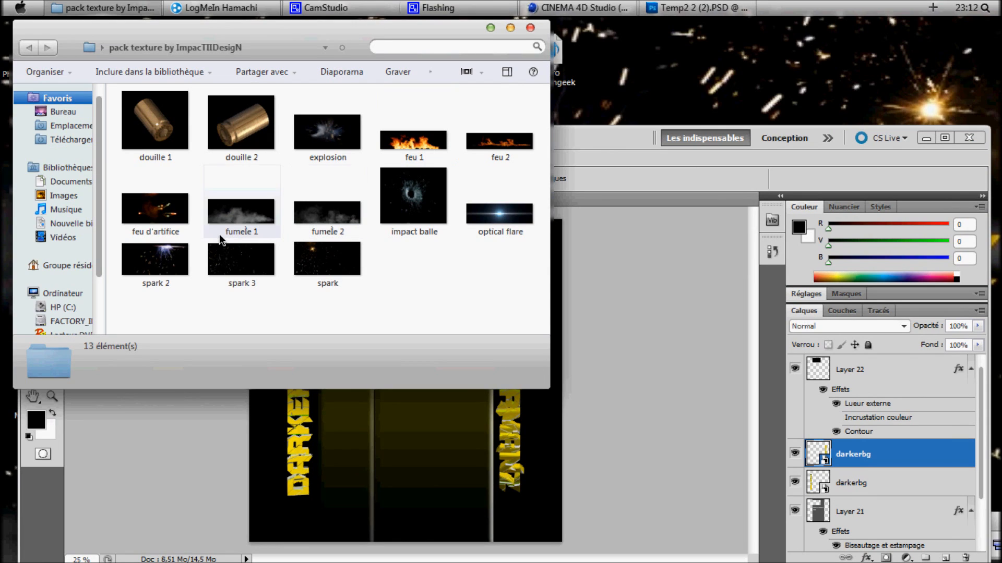
click(519, 230)
drag(465, 427, 466, 427)
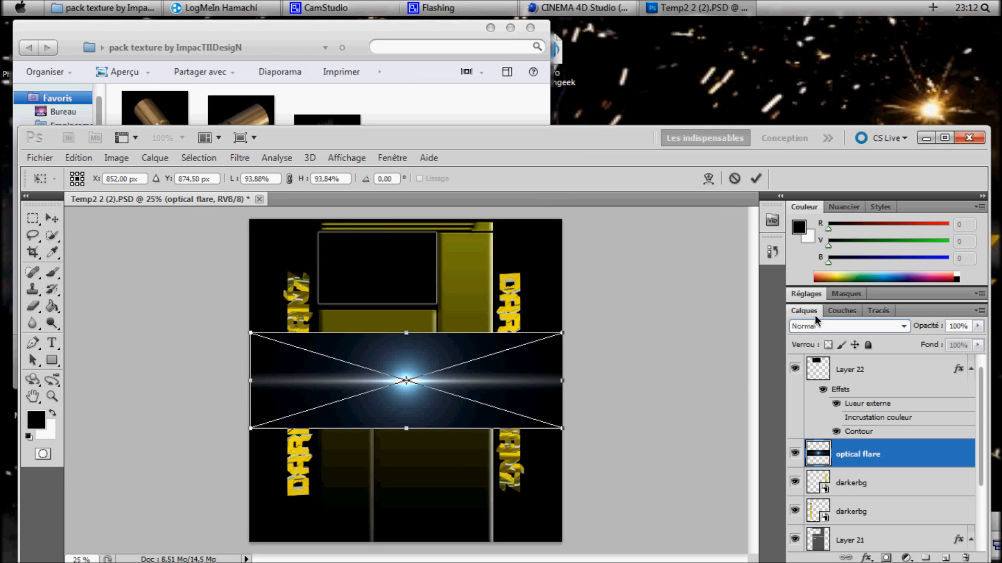
Set the optical flare layer's blend mode to Superposition and rotate the flare 90° counterclockwise
click(818, 333)
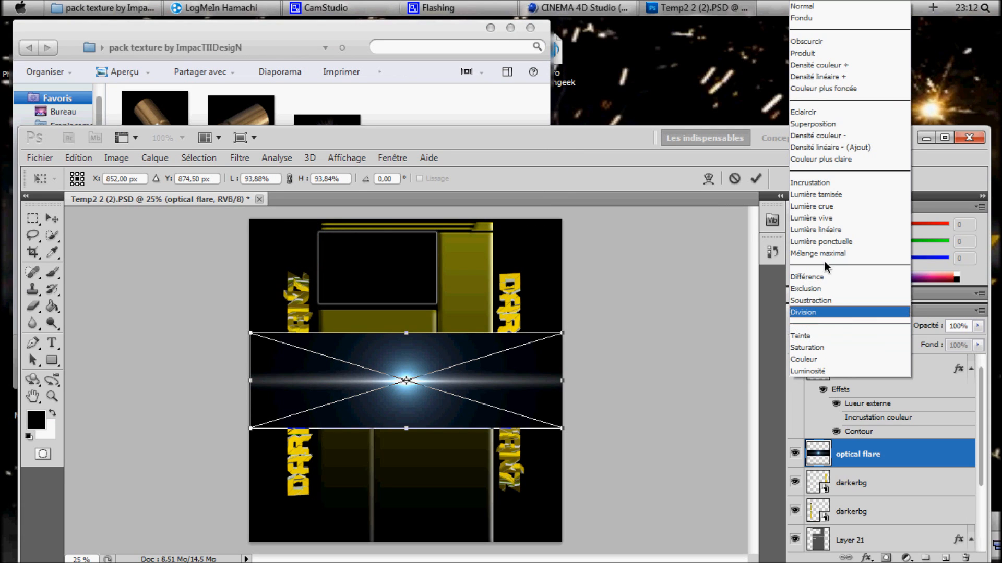
click(827, 130)
drag(454, 421, 485, 414)
right_click(435, 360)
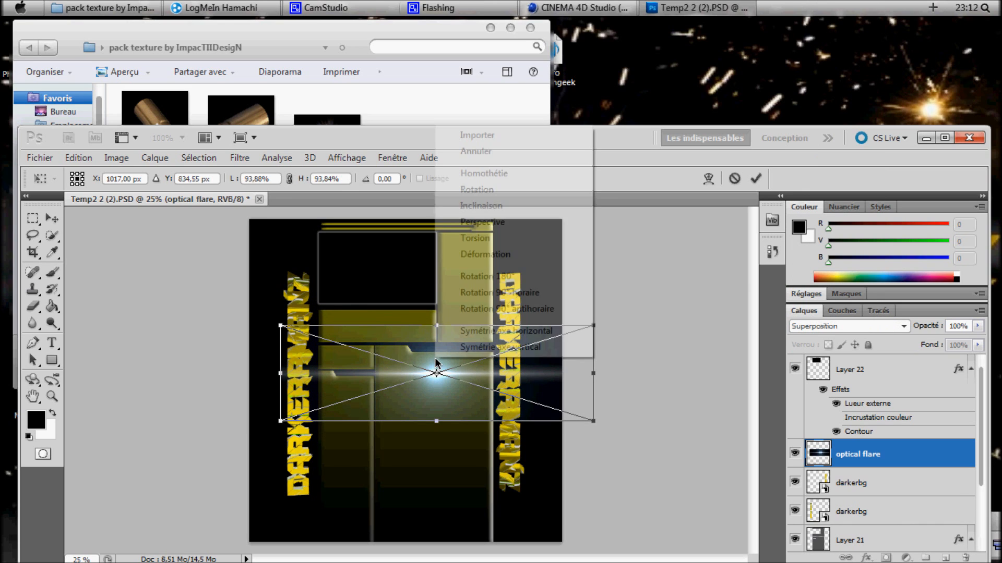
click(494, 309)
Position the vertical flare along the left column's outer edge, scale its height to about 116%, and commit the placement
drag(443, 408, 378, 415)
drag(318, 379, 305, 381)
drag(362, 410, 305, 414)
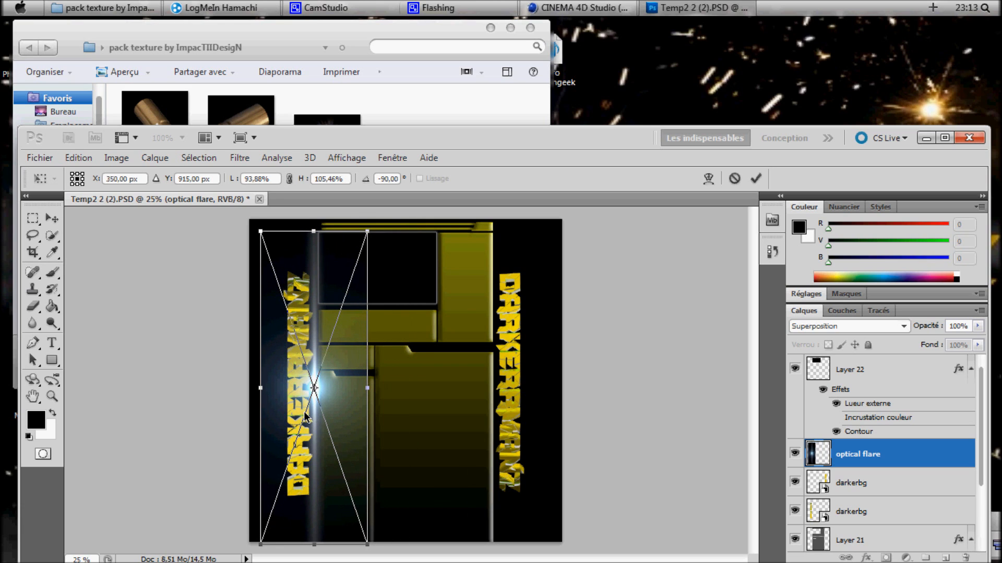
alt+drag(260, 388, 255, 389)
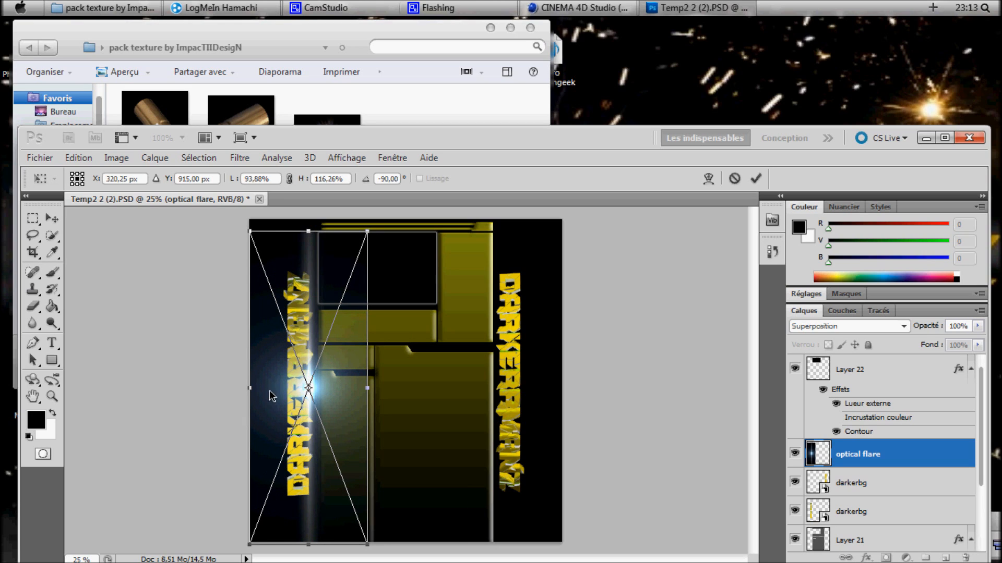
right_click(295, 400)
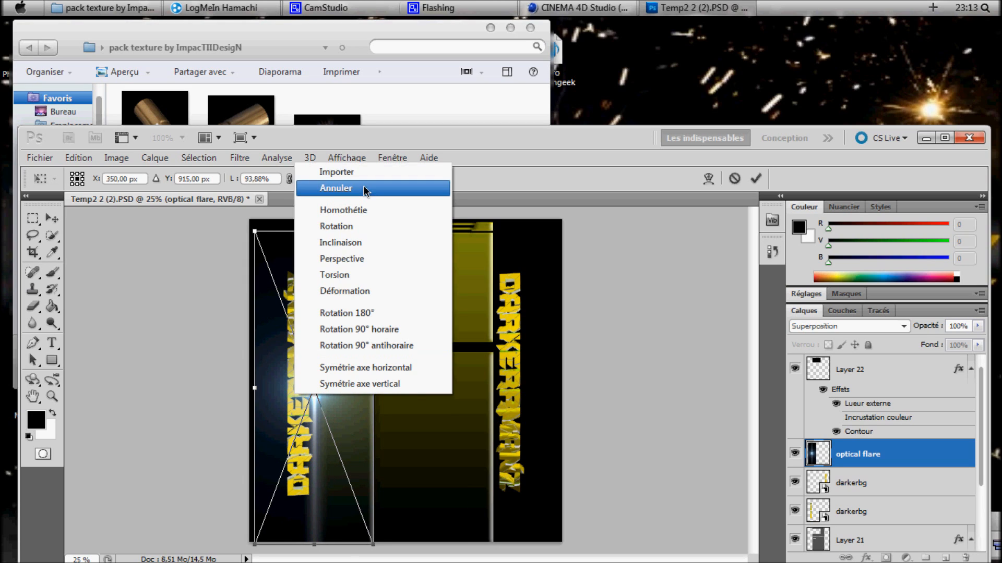
click(362, 175)
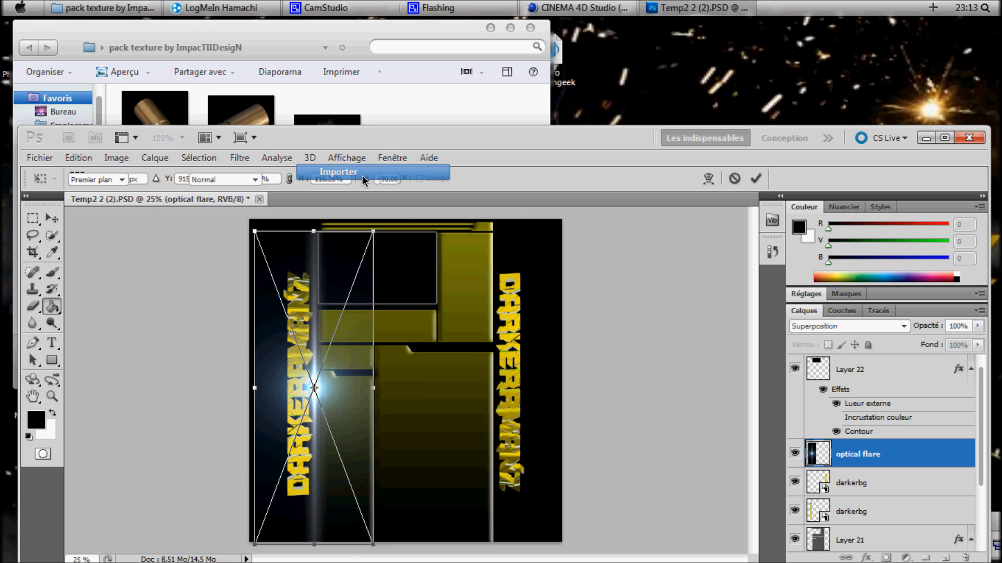
Rasterize the optical flare layer and set the Eraser brush size to 172 px
right_click(885, 451)
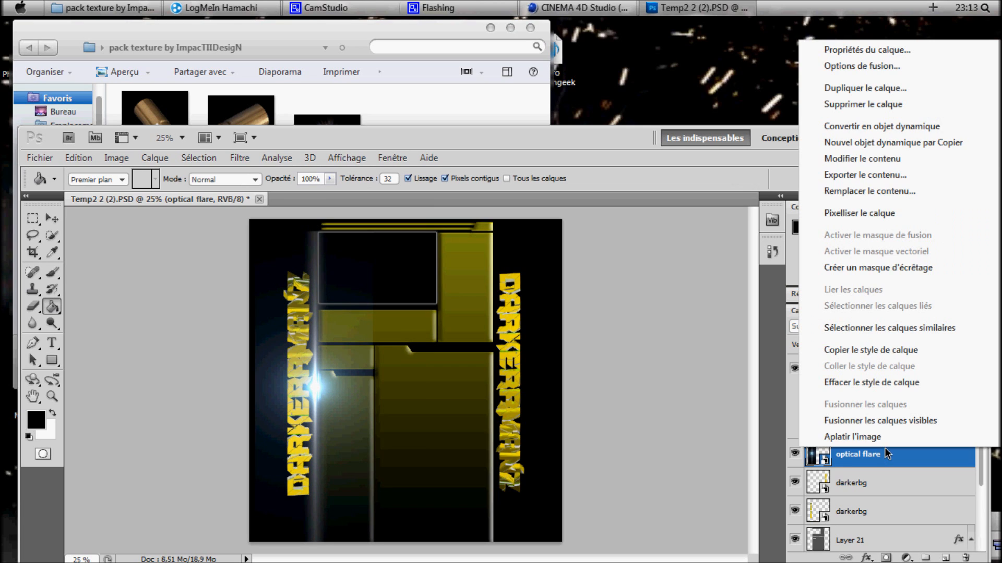
click(850, 214)
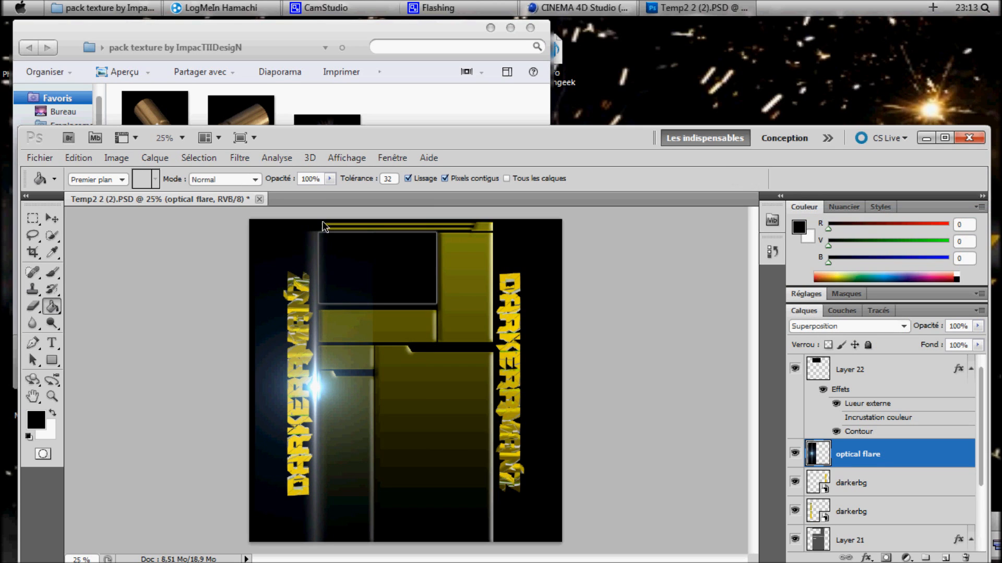
click(37, 307)
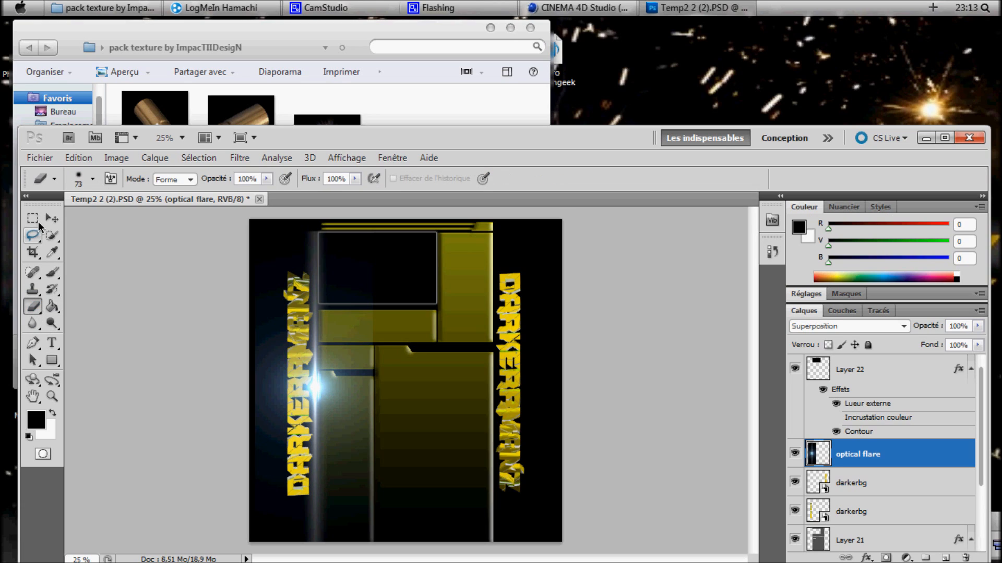
click(82, 181)
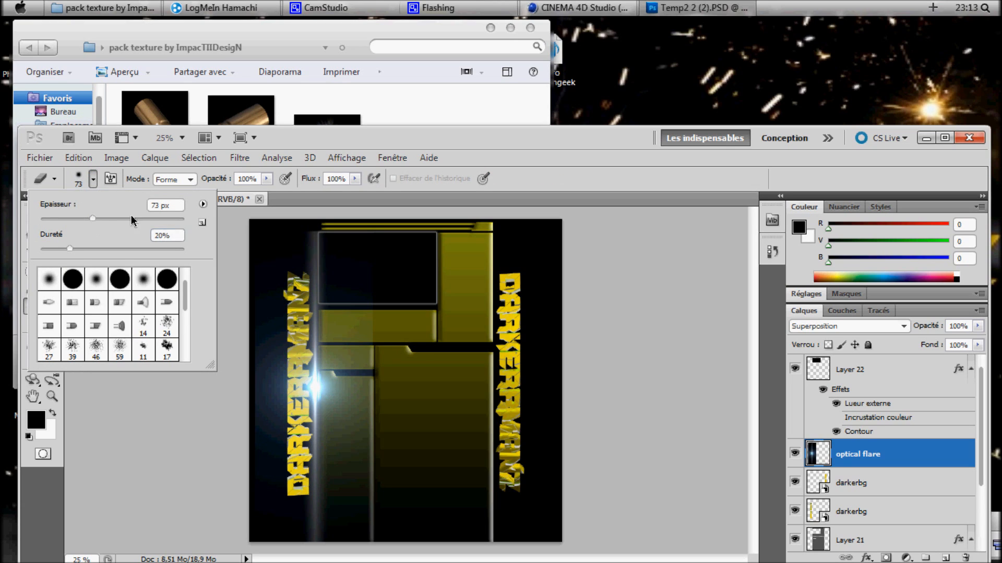
drag(92, 219, 138, 218)
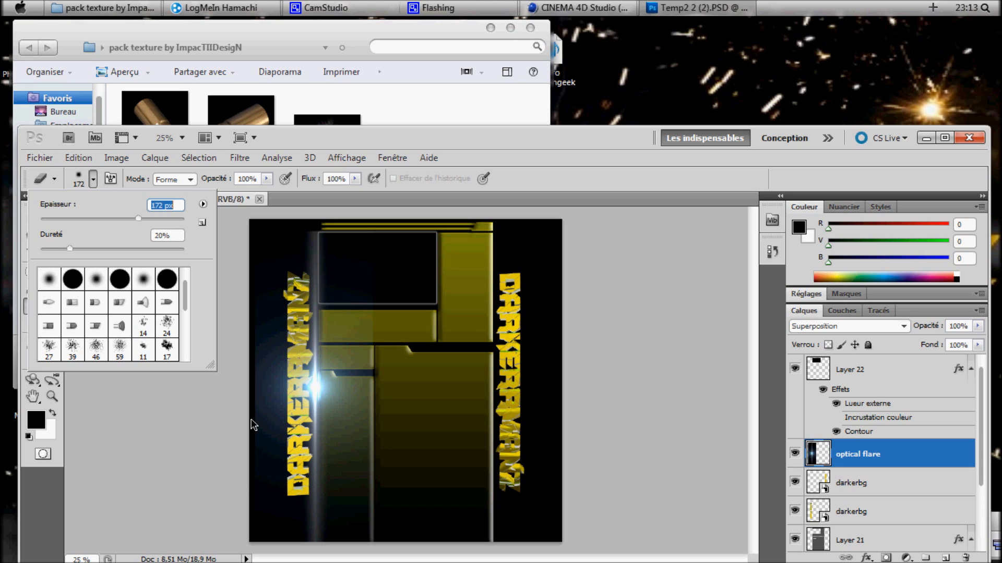
Erase the optical flare's wide blue glow around the left column, keeping its bright core and vertical streak
click(274, 514)
mouse_move(287, 397)
mouse_down()
mouse_move(290, 246)
mouse_move(270, 340)
mouse_move(264, 470)
mouse_move(260, 305)
mouse_up()
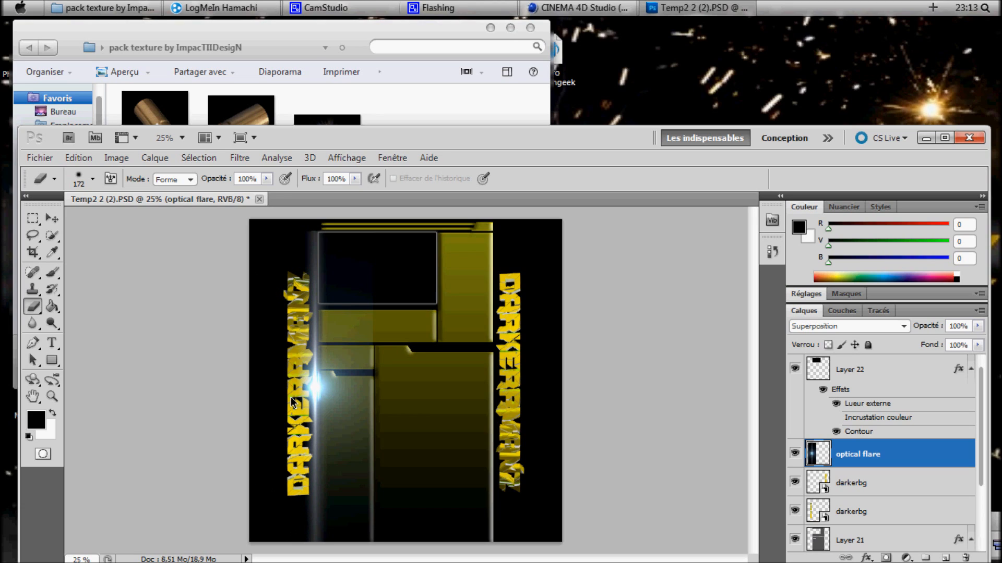
drag(290, 351, 291, 241)
mouse_move(344, 412)
mouse_down()
mouse_move(336, 506)
mouse_move(347, 542)
mouse_move(368, 334)
mouse_up()
mouse_move(343, 407)
mouse_down()
mouse_move(374, 366)
mouse_move(376, 239)
mouse_move(390, 542)
mouse_move(407, 511)
mouse_up()
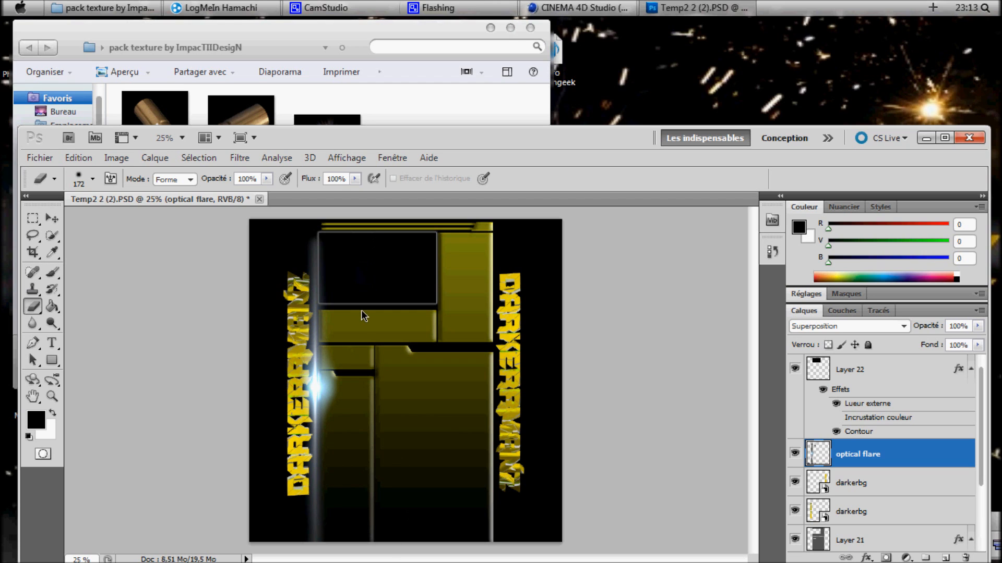
Place a second optical flare image from the texture folder, set its blend mode to Superposition, and rotate it 90° clockwise
click(382, 87)
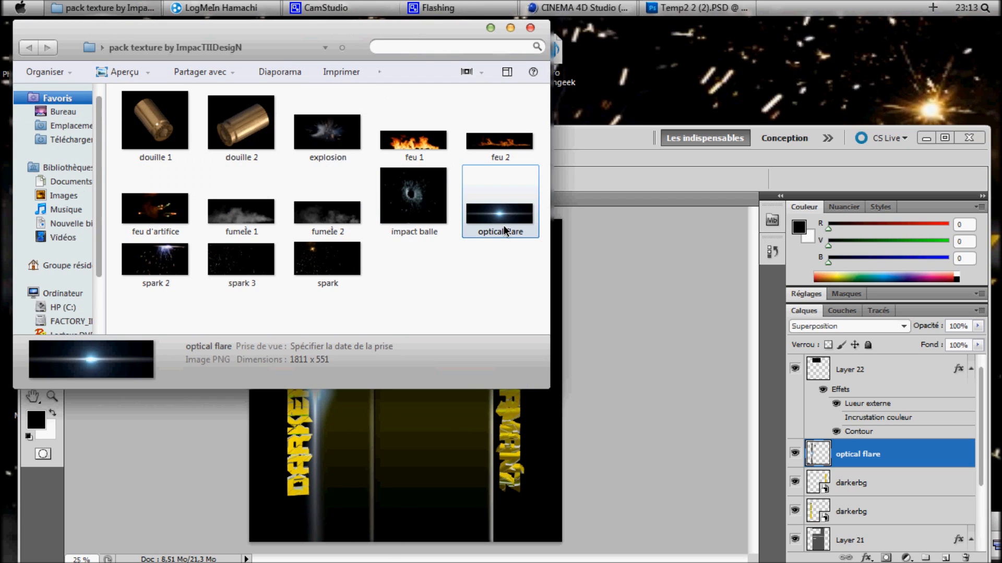
drag(506, 230, 407, 381)
click(848, 326)
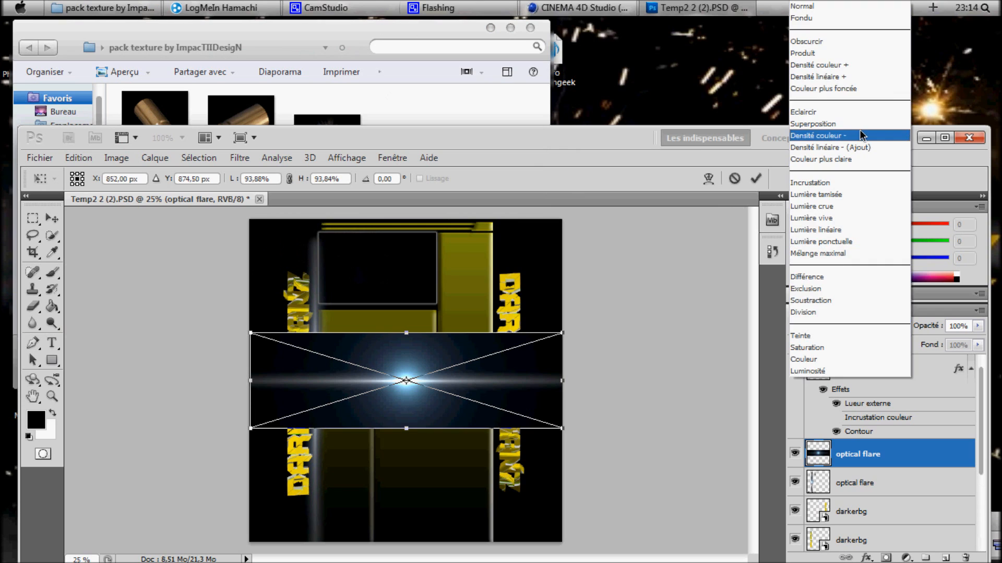
click(829, 124)
right_click(504, 379)
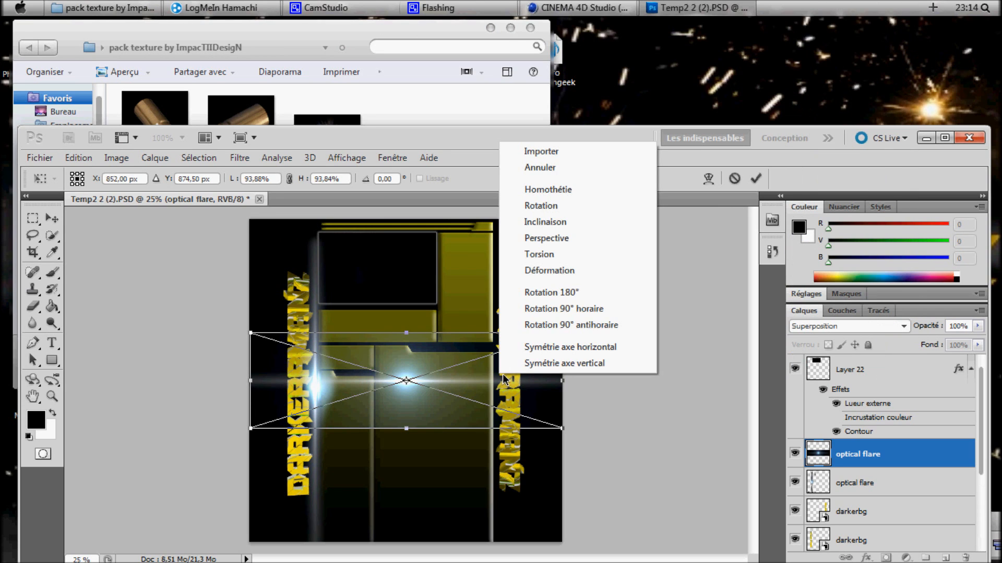
click(564, 309)
Position the second flare along the panels' right edge, scale it to 95.65% by 114.90% to span the canvas height, and commit the placement
drag(454, 381, 475, 384)
drag(437, 415, 517, 414)
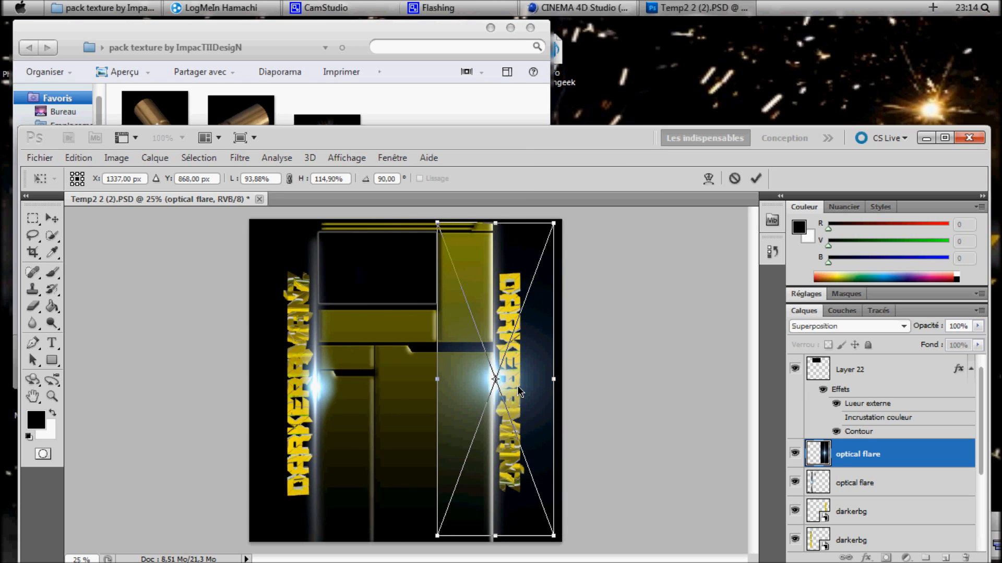
drag(496, 536, 496, 542)
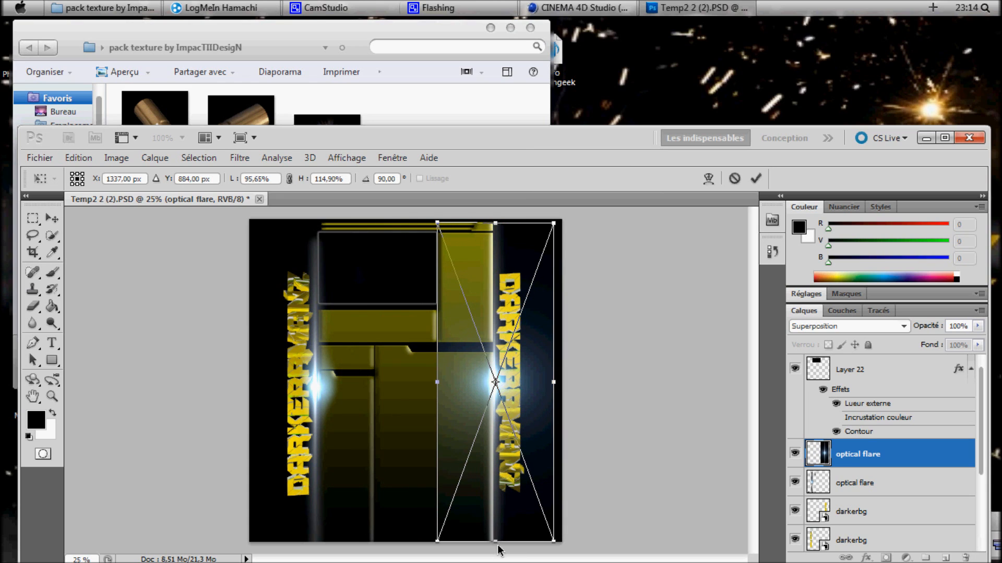
right_click(520, 382)
click(581, 157)
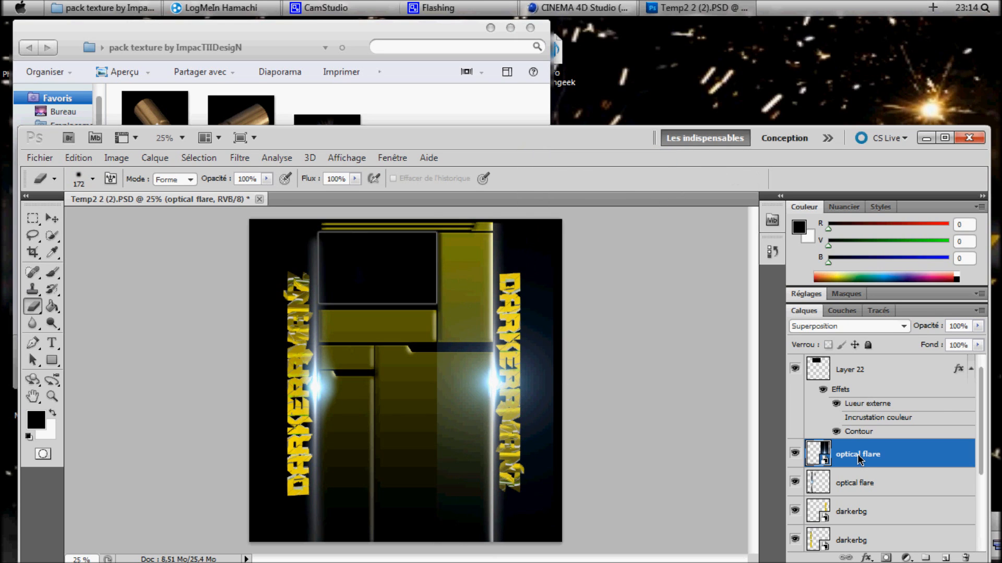
Rasterize the second optical flare layer and erase its excess glow around the right-hand text and over the yellow panels
right_click(857, 455)
click(869, 225)
mouse_move(548, 386)
mouse_down()
mouse_move(552, 539)
mouse_move(557, 233)
mouse_move(537, 370)
mouse_up()
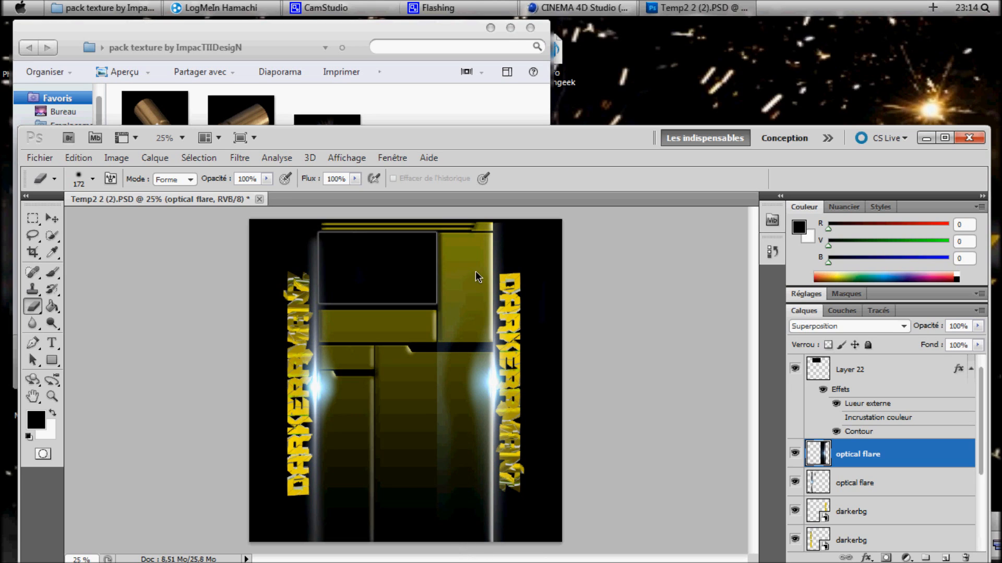
mouse_move(461, 304)
mouse_down()
mouse_move(441, 543)
mouse_move(443, 261)
mouse_move(440, 407)
mouse_move(458, 530)
mouse_move(448, 224)
mouse_move(440, 276)
mouse_move(468, 514)
mouse_move(462, 382)
mouse_up()
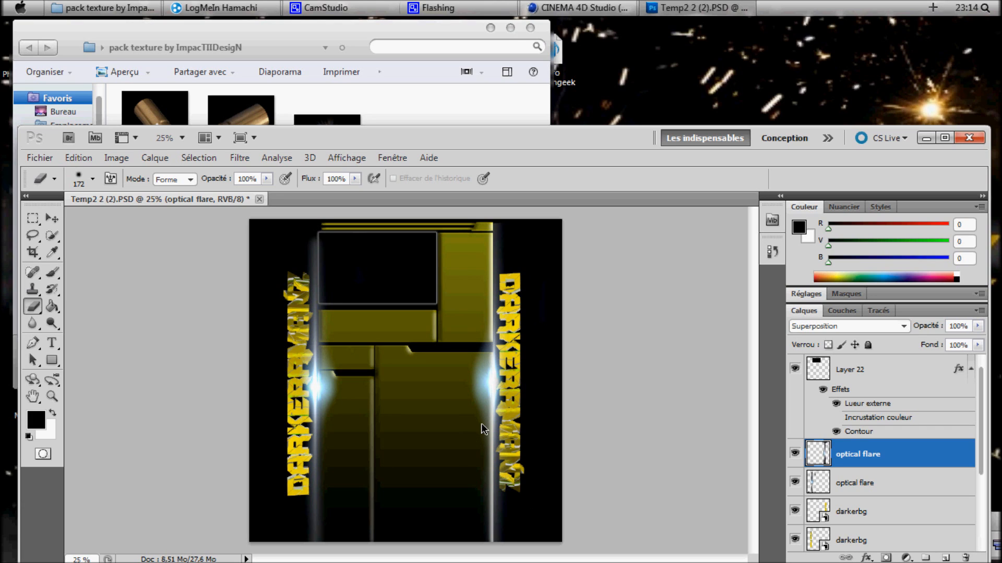
Place the smoke image "fumée 1" from the texture folder, set its blend mode to Superposition, and rotate it 90° counterclockwise
click(355, 32)
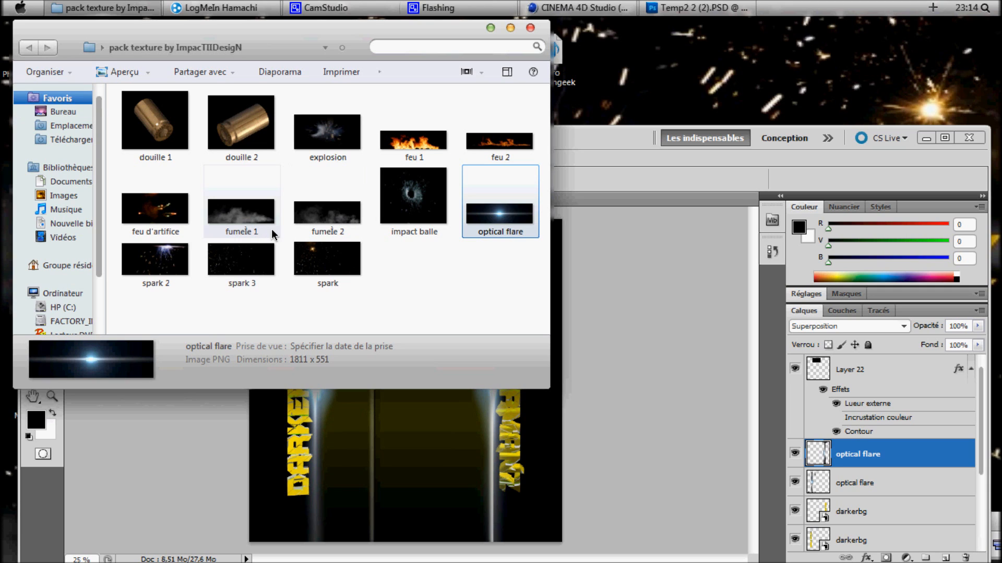
drag(254, 221, 412, 453)
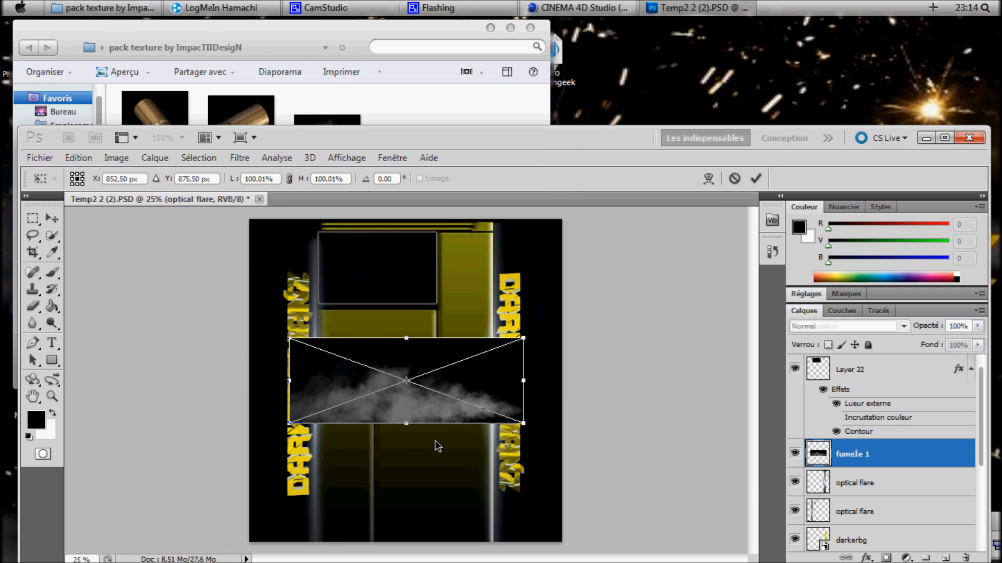
click(848, 326)
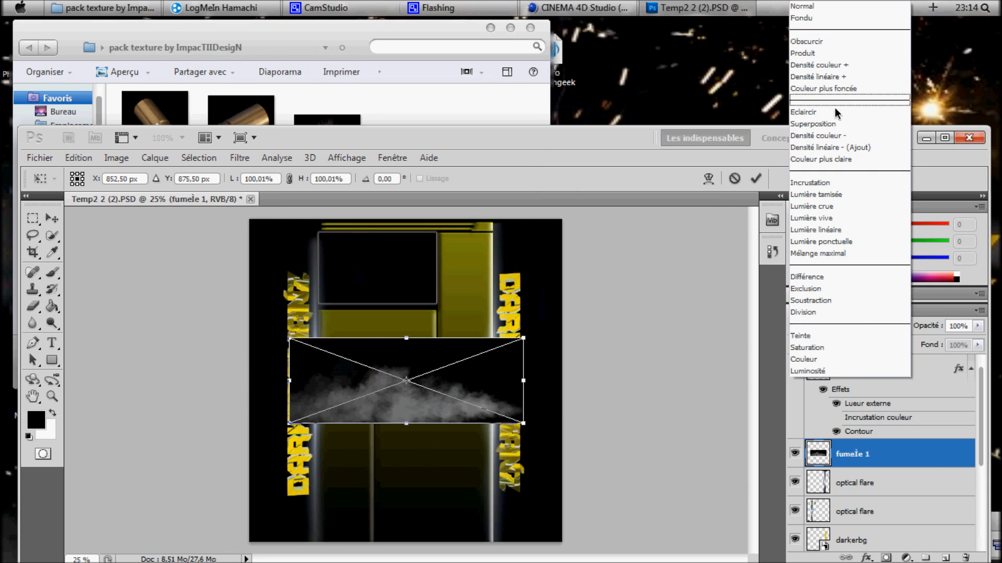
click(829, 123)
right_click(449, 393)
click(509, 343)
Position the fumée 1 smoke over the left vertical text, stretch its length to 107.85%, and commit the placement
drag(417, 424, 280, 426)
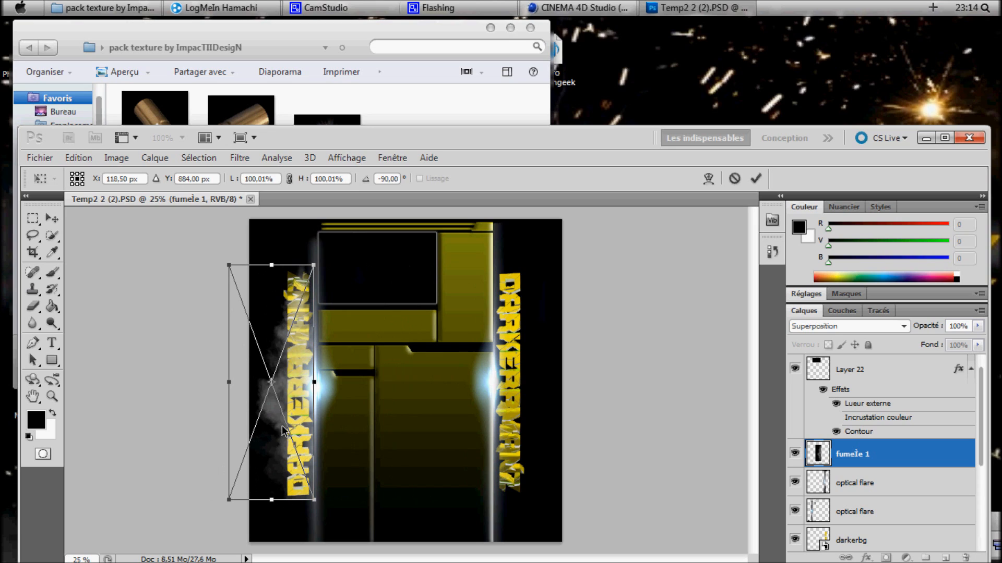
drag(271, 502, 272, 509)
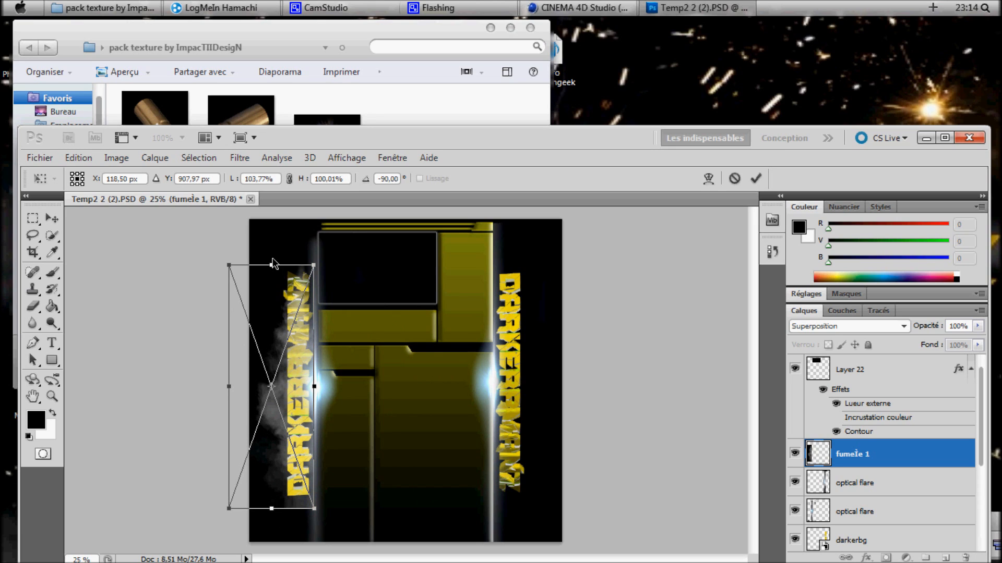
drag(271, 265, 271, 256)
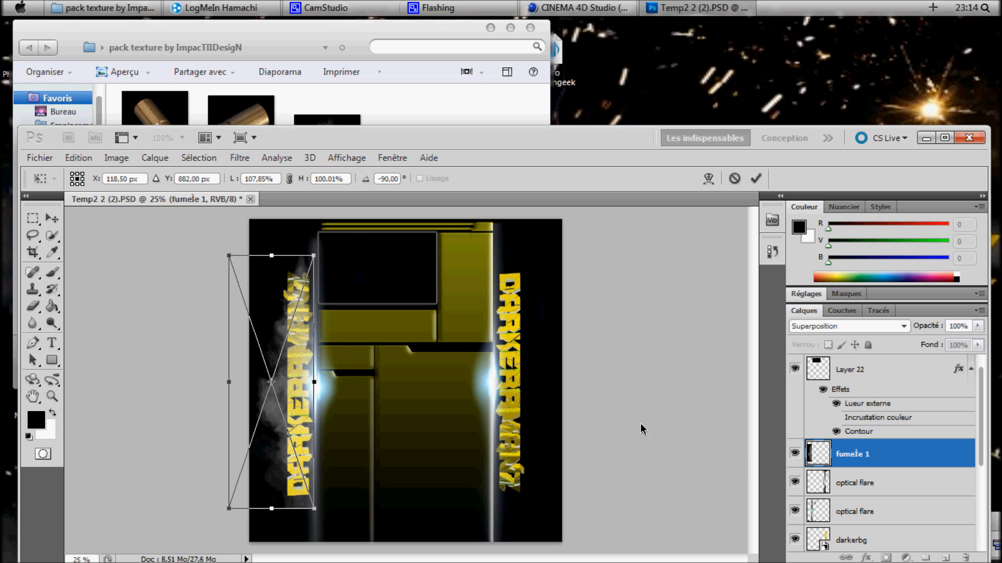
right_click(325, 346)
click(389, 113)
Move the fumée 1 layer below both darkerbg text layers, directly above Layer 21
scroll(863, 425, down, 5)
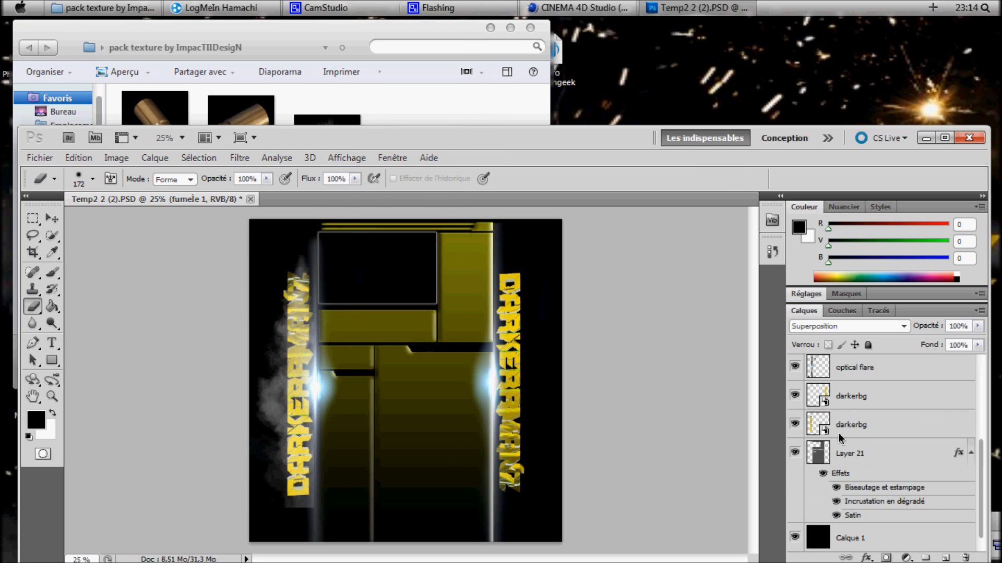
scroll(873, 419, up, 3)
drag(870, 403, 869, 514)
scroll(869, 515, down, 3)
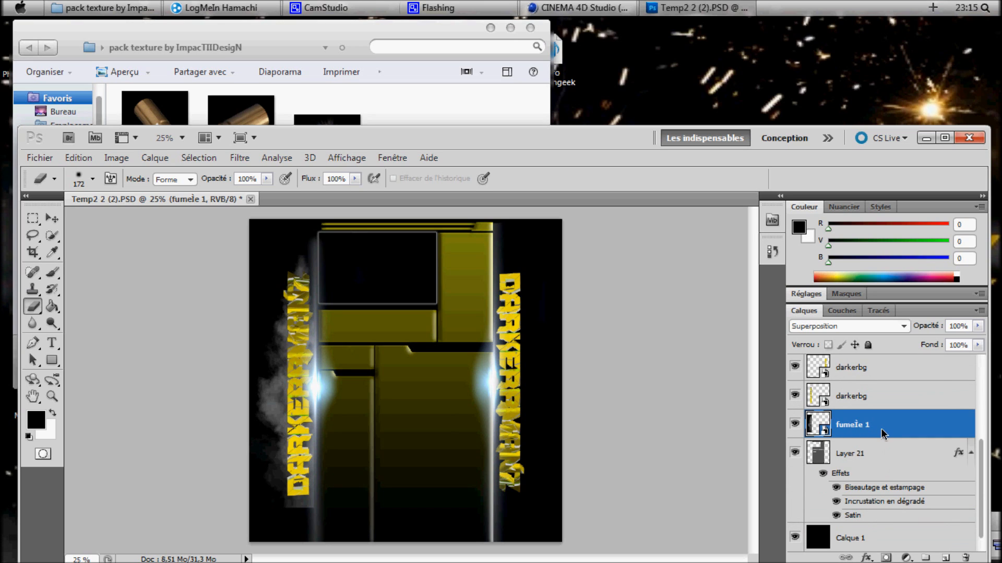
click(866, 397)
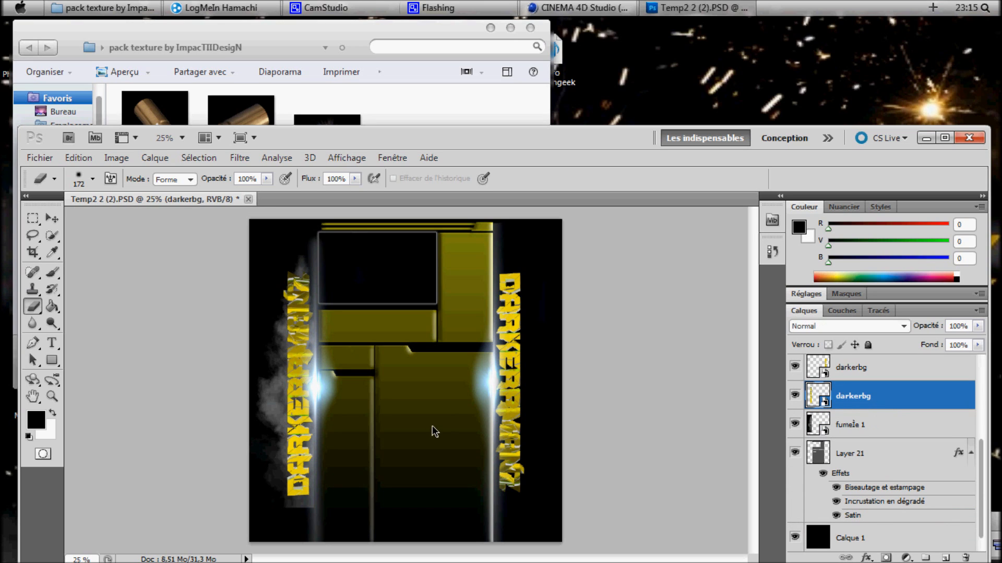
click(870, 372)
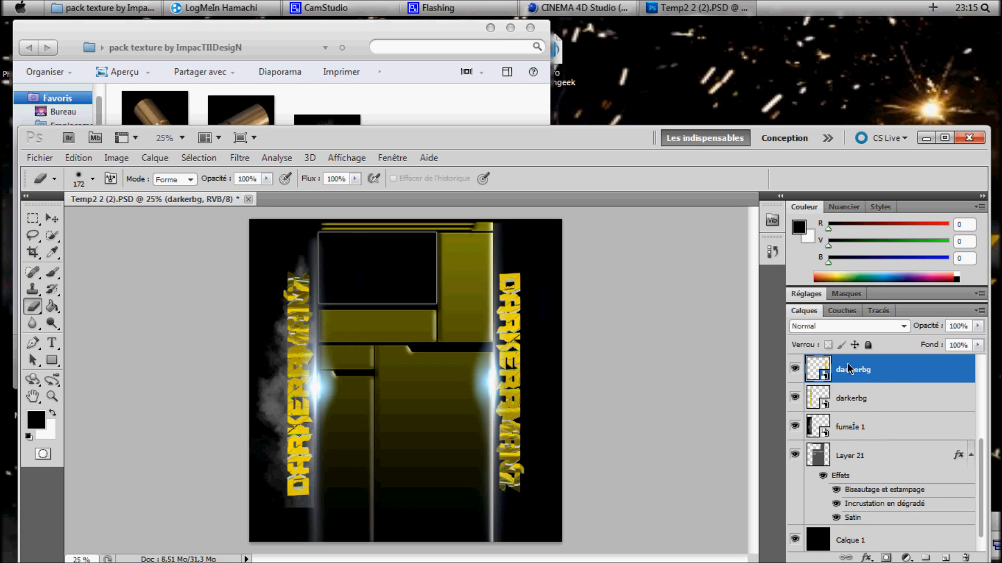
Rasterize the fumée 1 layer and erase the smoke's hard edge beneath the left vertical text
right_click(857, 429)
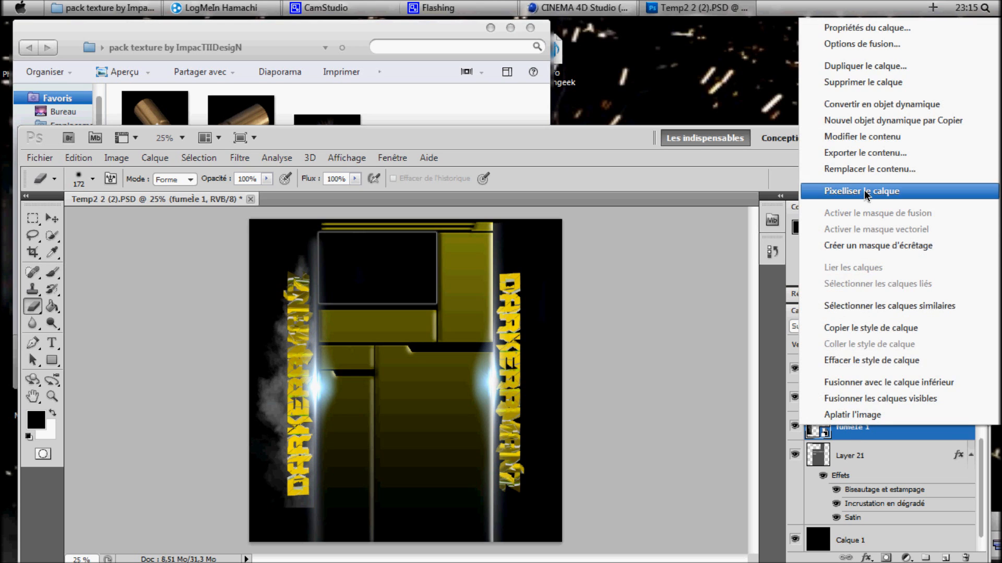
click(863, 190)
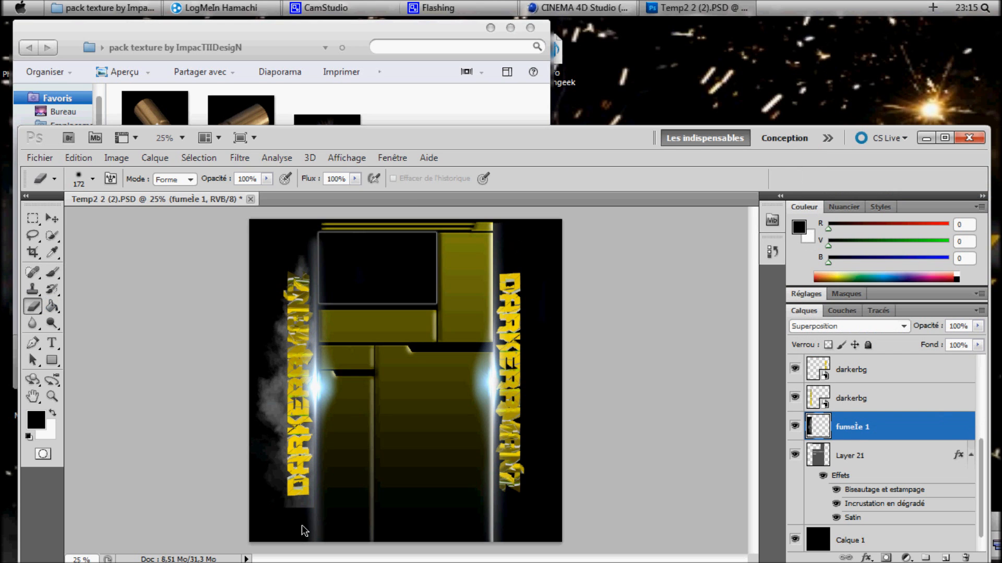
drag(459, 146, 453, 117)
drag(258, 475, 342, 460)
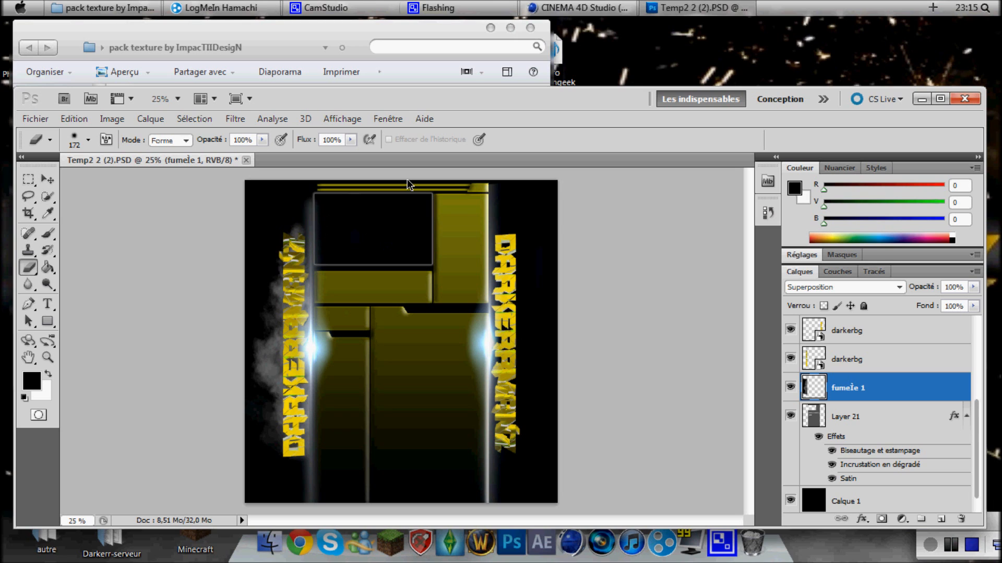
Place the smoke image "fumée 2" from the texture folder, set its blend mode to Superposition, and rotate it 90° clockwise
drag(421, 100, 422, 120)
click(387, 45)
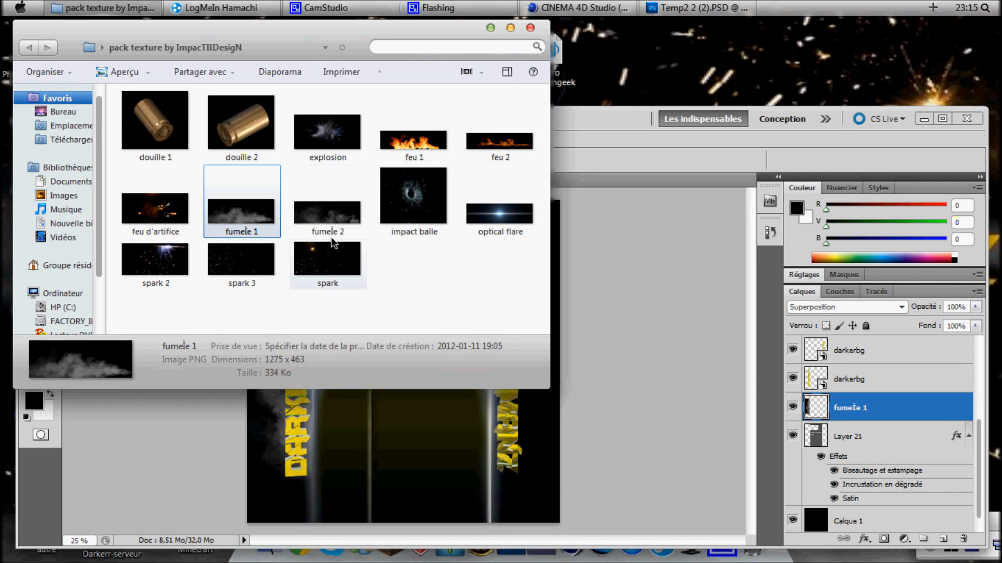
drag(334, 244, 456, 424)
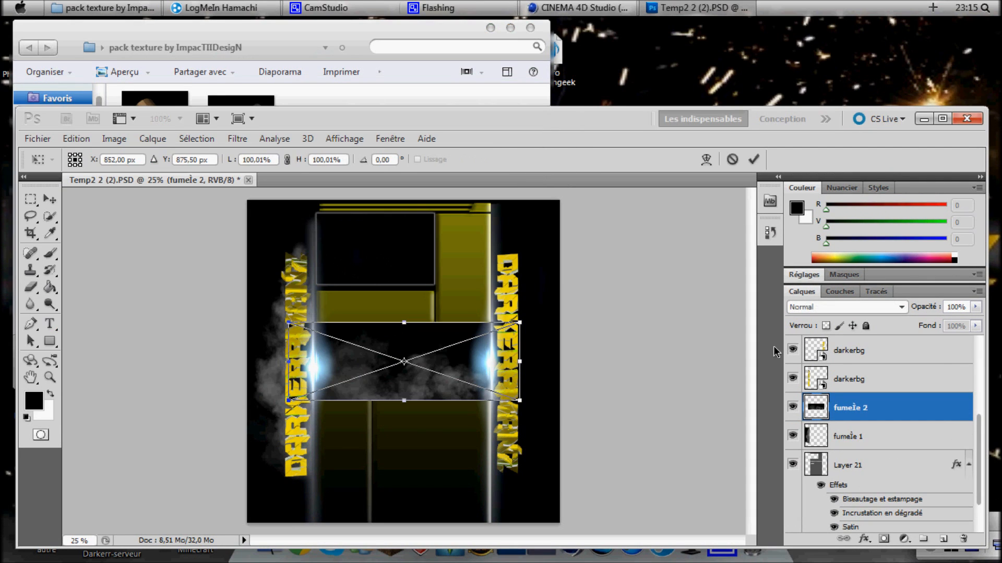
click(858, 308)
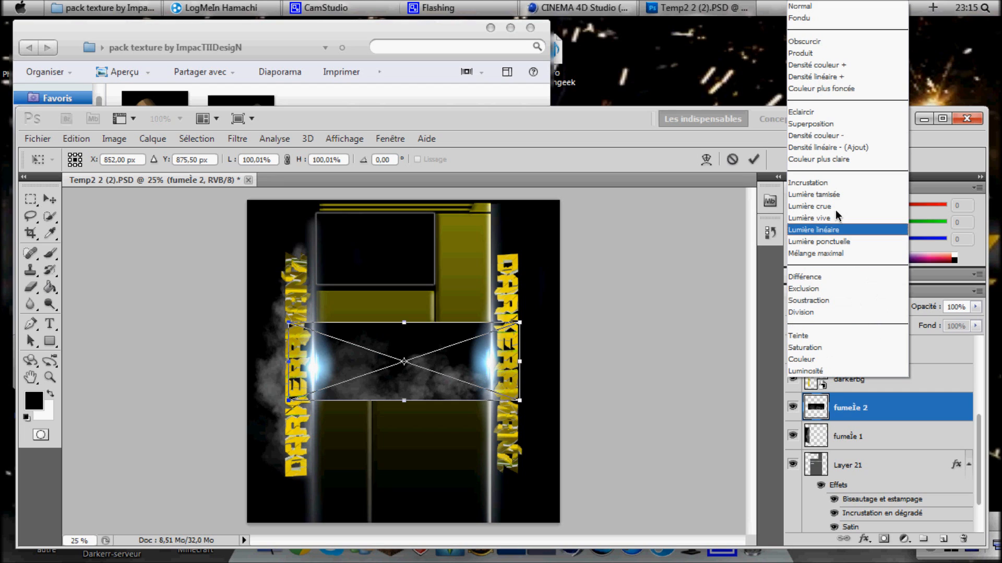
click(833, 124)
right_click(451, 365)
click(528, 295)
Position the fumée 2 smoke behind the right vertical text, stretch its length to 114.34%, and commit the placement
drag(385, 388, 511, 387)
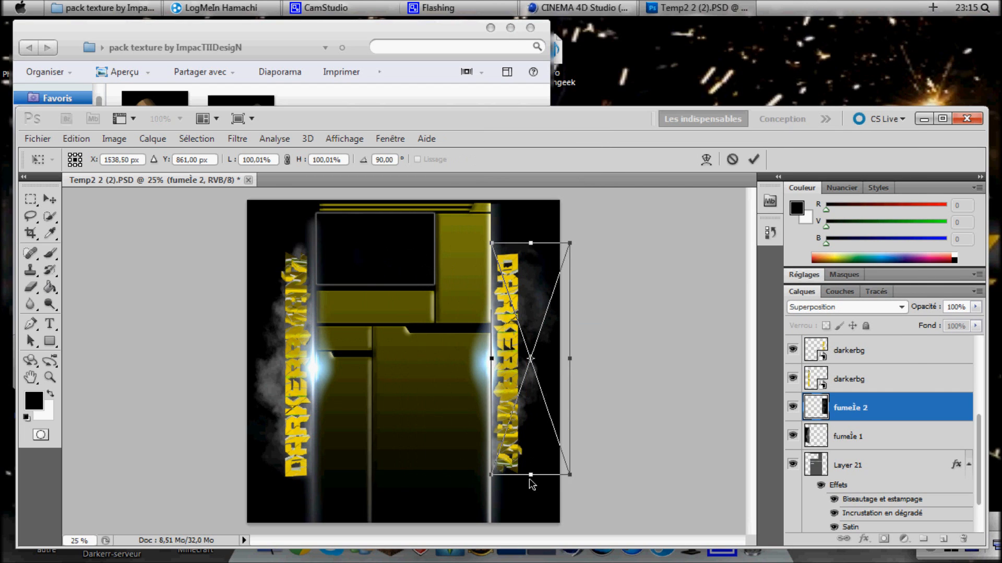
drag(531, 474, 530, 490)
drag(530, 243, 530, 224)
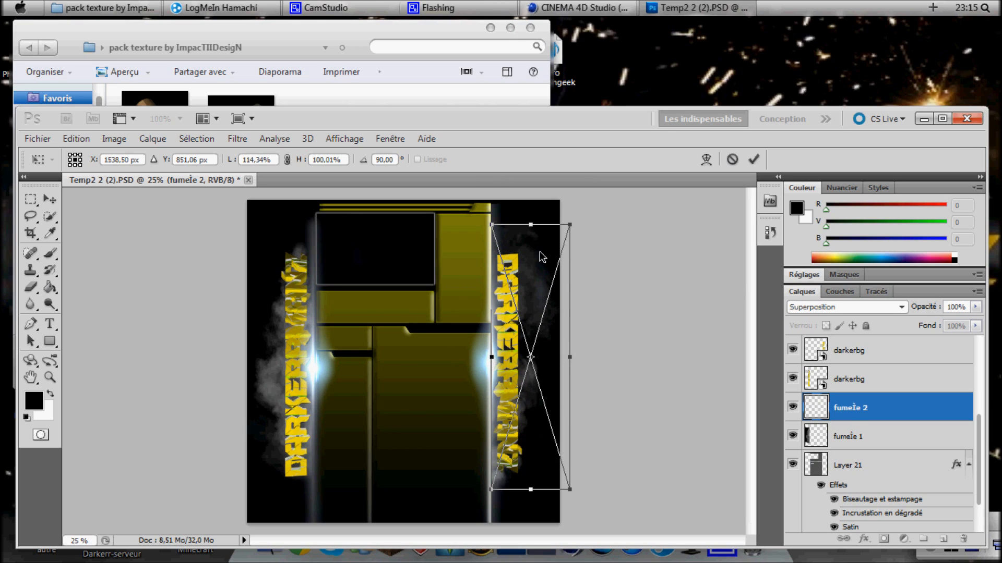
right_click(527, 315)
click(566, 326)
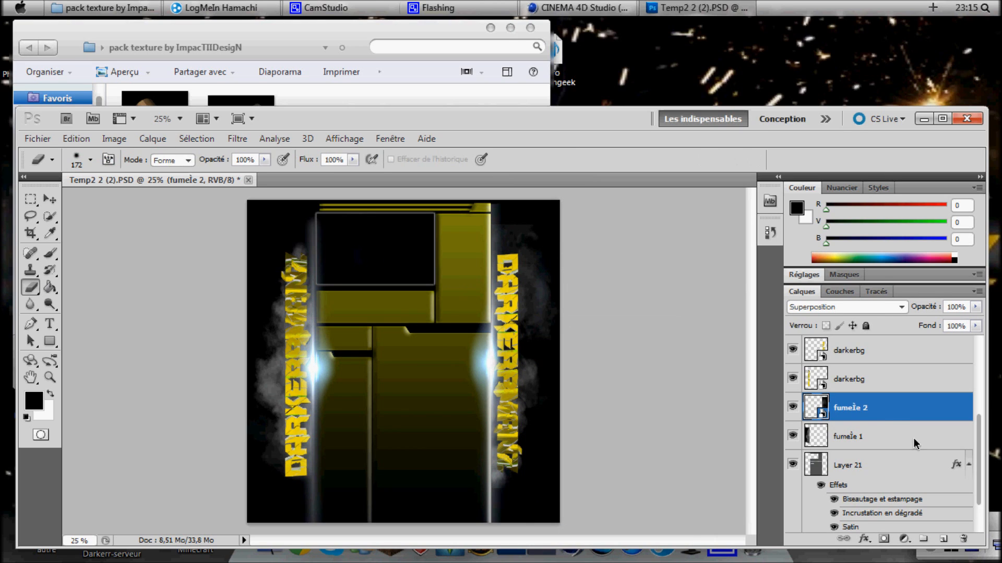
Rasterize the fumée 2 layer and erase the excess smoke on both fumée layers along the panels' outer edges
right_click(889, 408)
click(771, 330)
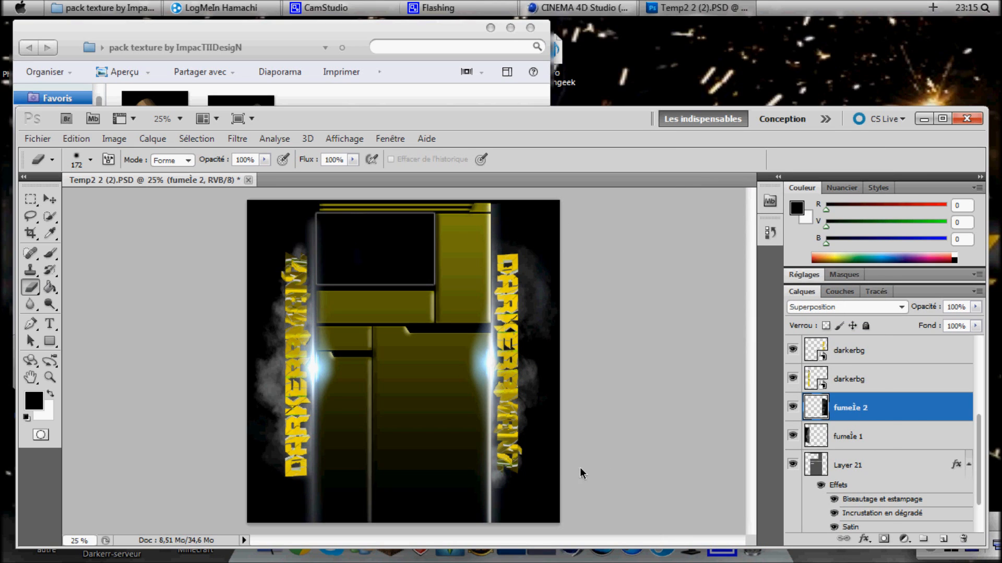
drag(510, 491, 484, 498)
drag(483, 292, 491, 500)
click(815, 436)
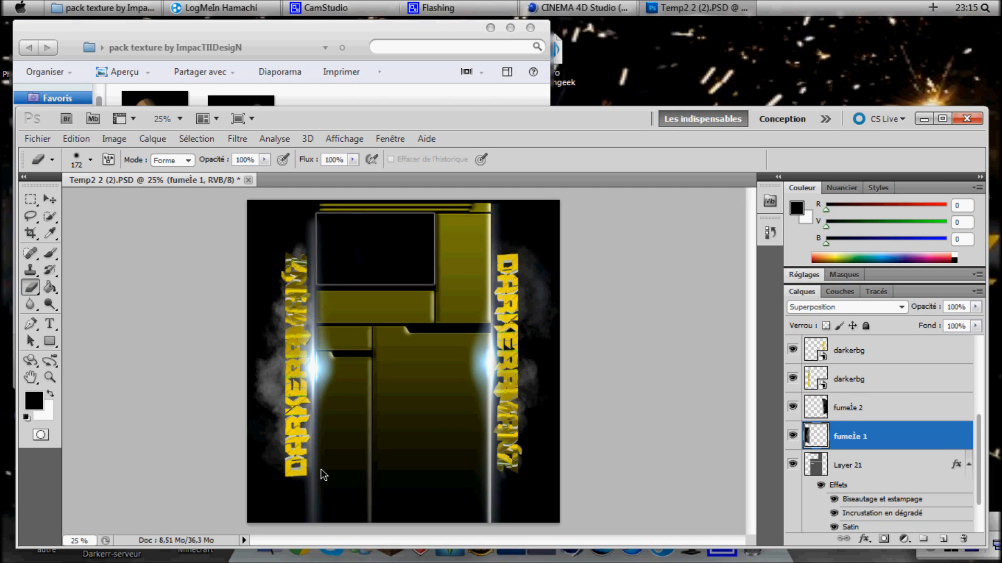
mouse_move(320, 358)
mouse_down()
mouse_move(317, 284)
mouse_move(321, 409)
mouse_up()
Place the fire image "feu 1" from the texture folder, set its blend mode to Superposition, and rotate it 90° clockwise
click(341, 32)
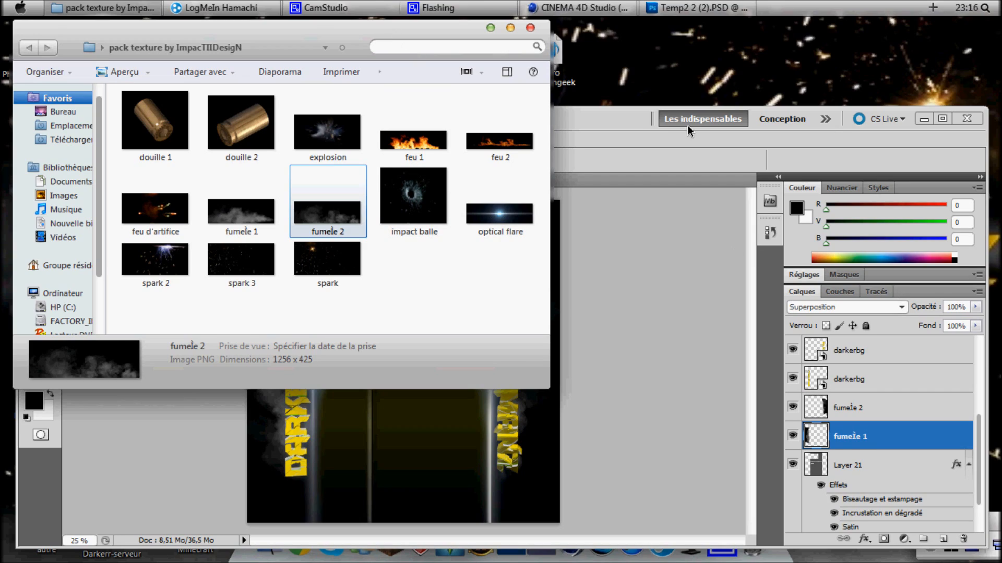
drag(658, 129, 636, 109)
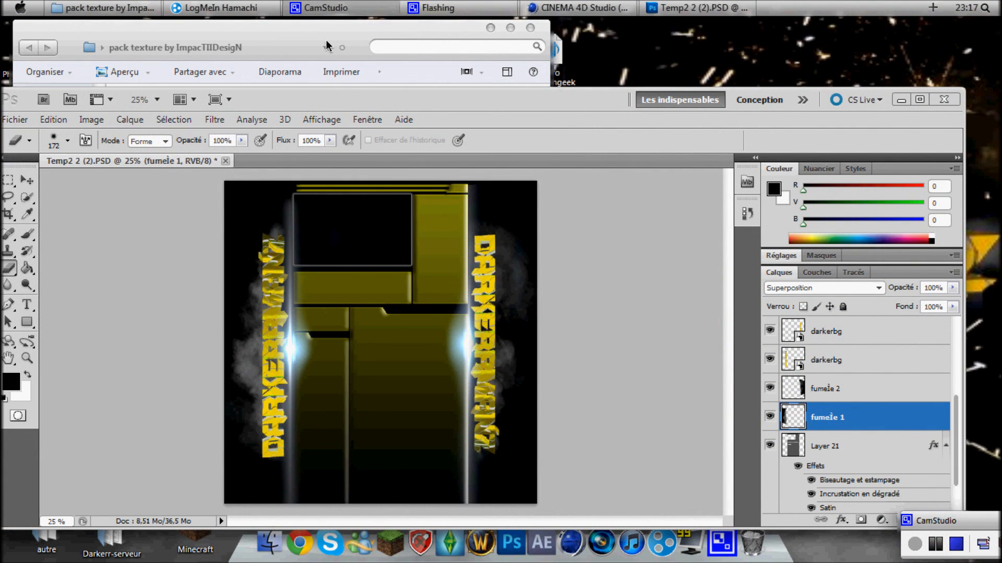
click(327, 46)
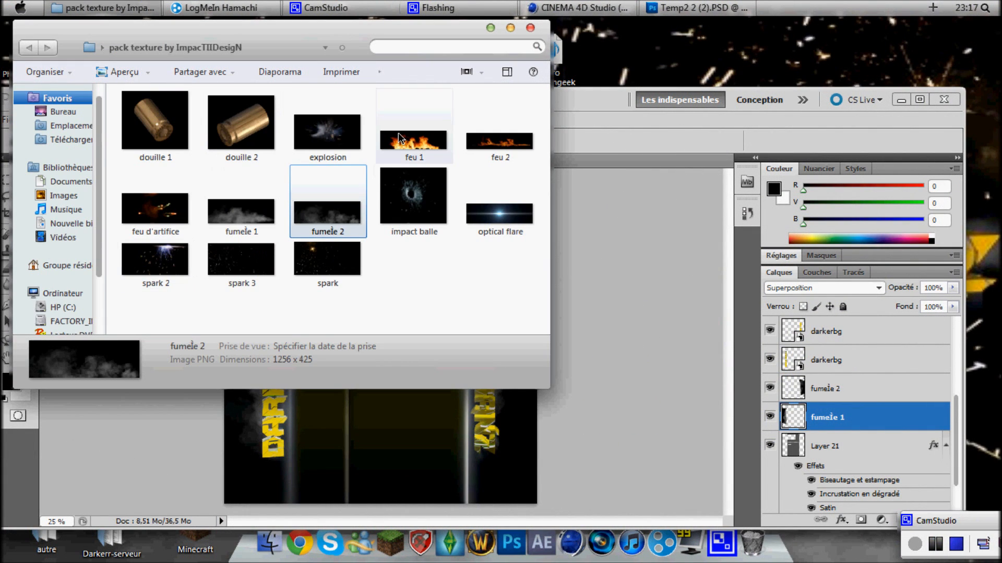
drag(425, 153, 408, 421)
click(822, 288)
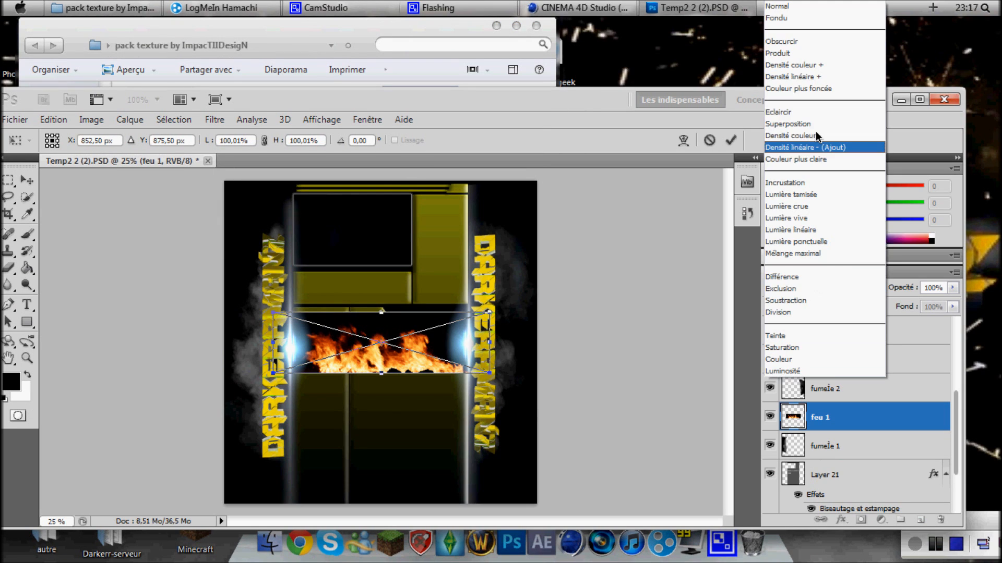
click(817, 124)
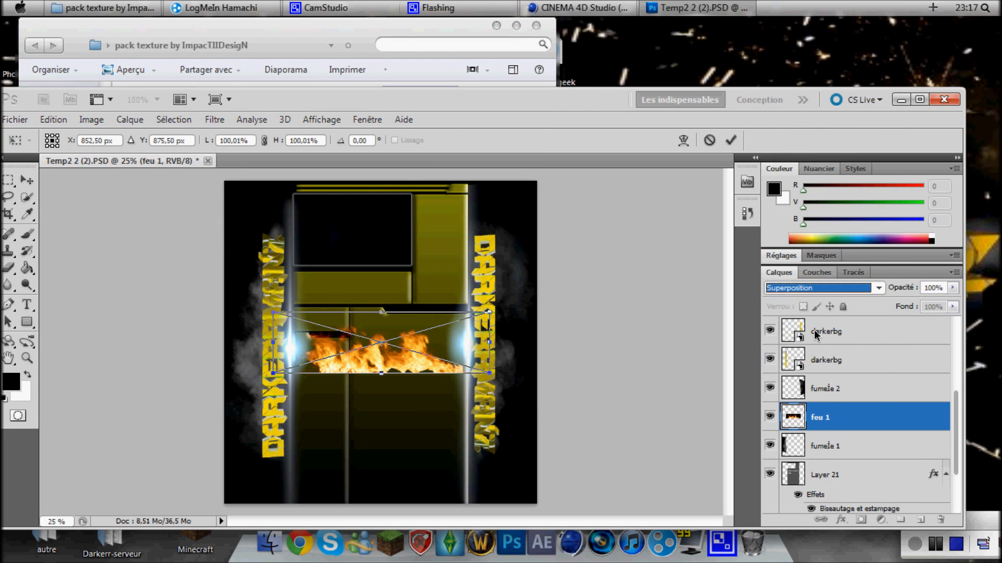
right_click(416, 351)
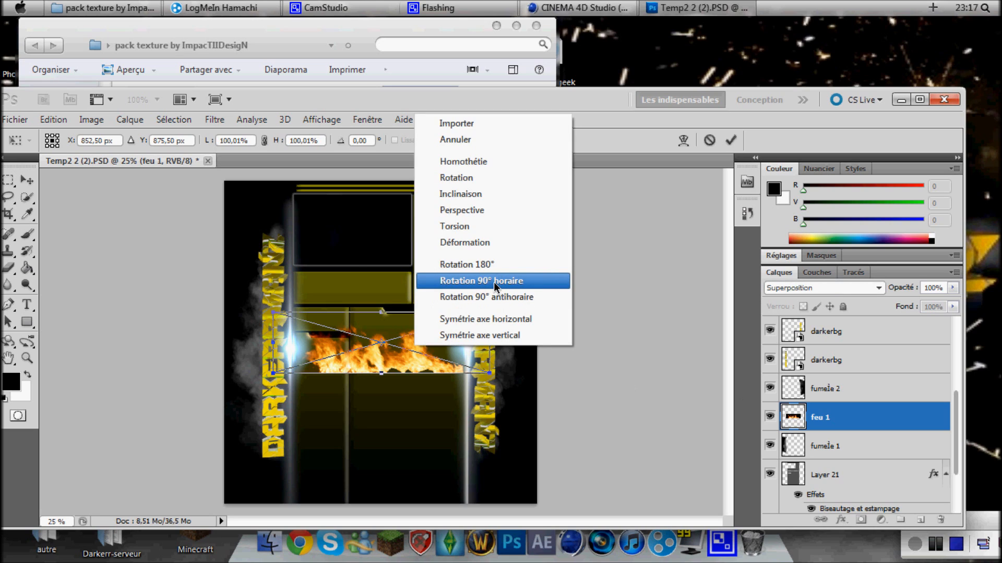
click(495, 284)
Position the feu 1 fire behind the right vertical text, stretch it to 129.83% by 124.94%, and commit the placement
drag(367, 371, 488, 364)
drag(500, 446, 501, 470)
drag(499, 227, 503, 195)
drag(532, 334, 547, 333)
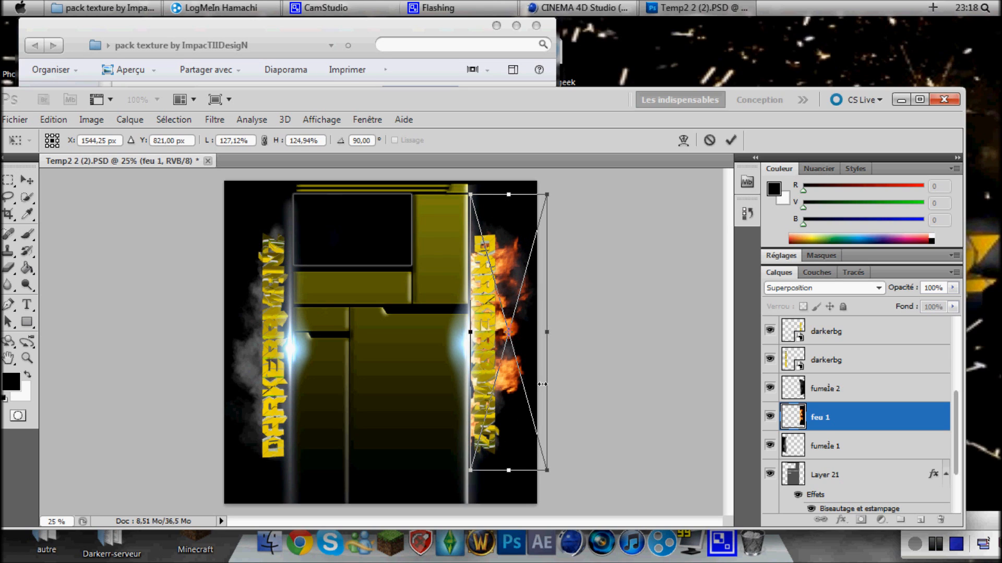
drag(508, 471, 508, 476)
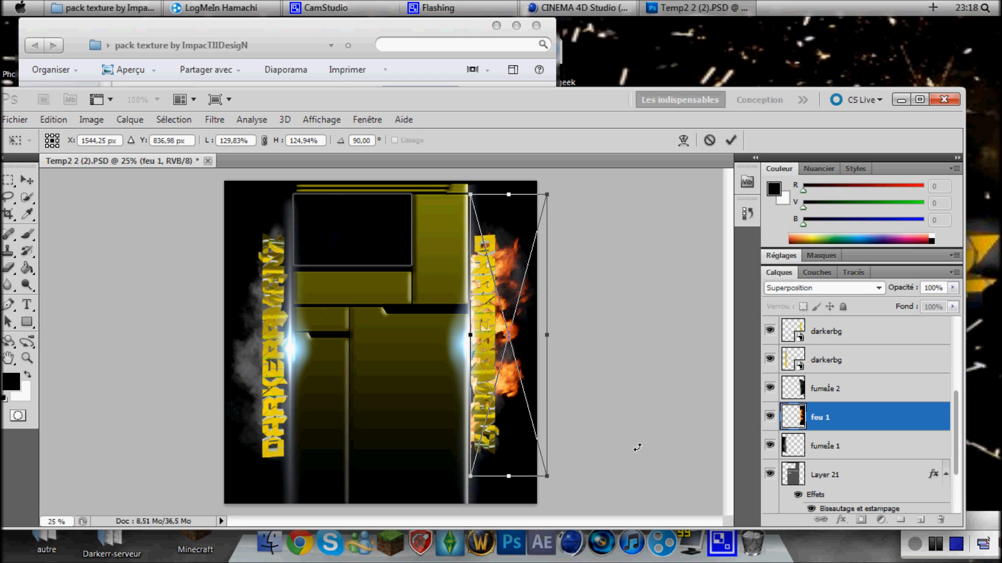
right_click(454, 303)
click(487, 313)
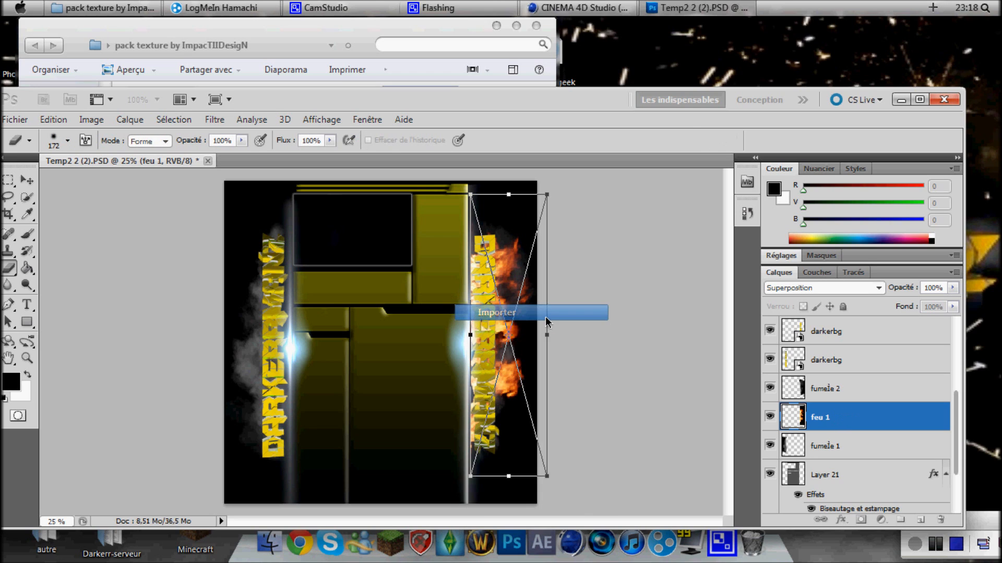
Rasterize the feu 1 layer and erase the excess fire between the right vertical text and the panels
right_click(824, 418)
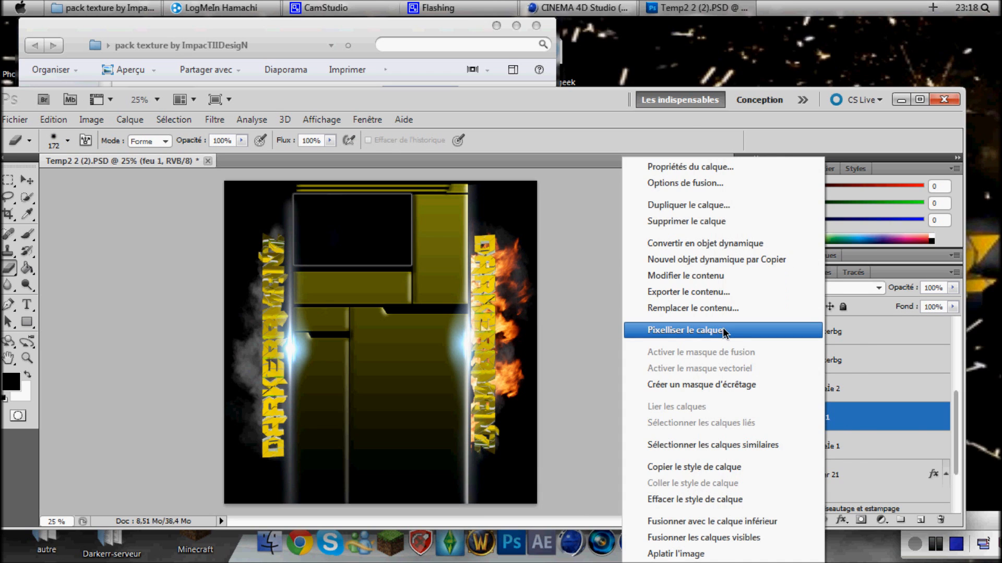
click(723, 330)
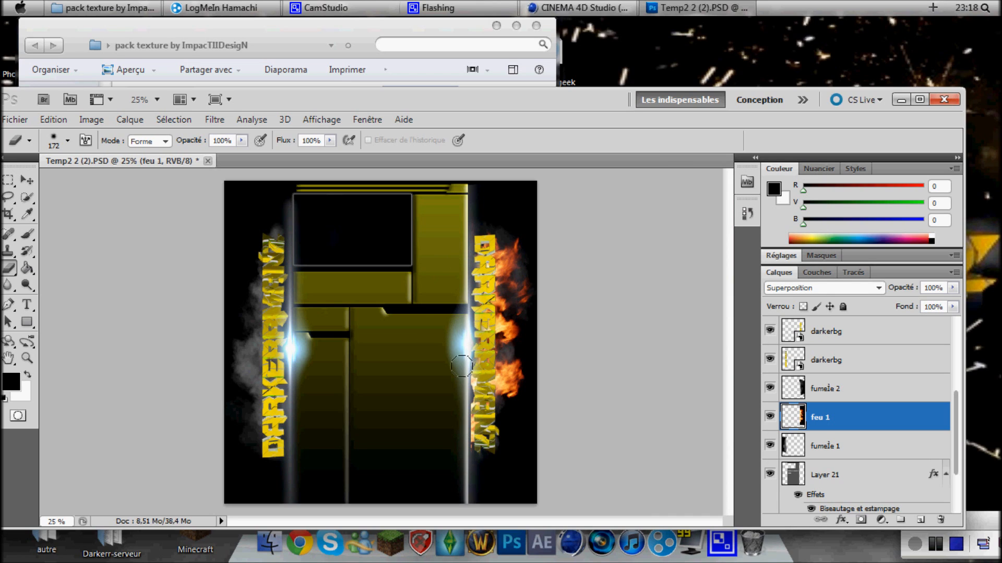
drag(462, 367, 464, 452)
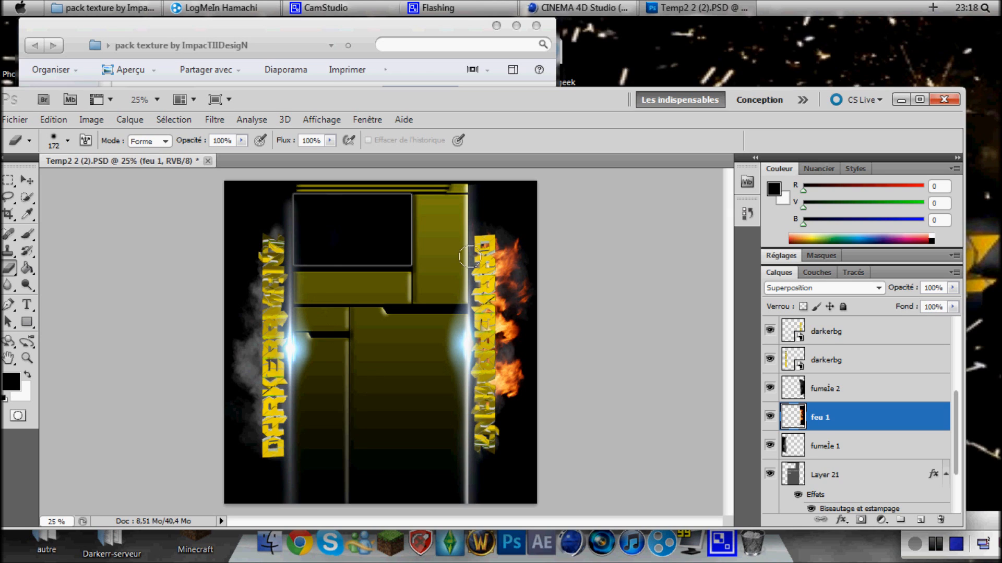
Place the fire image "feu 2" from the texture folder, rotate it 90° counterclockwise, and set its blend mode to Superposition
click(384, 30)
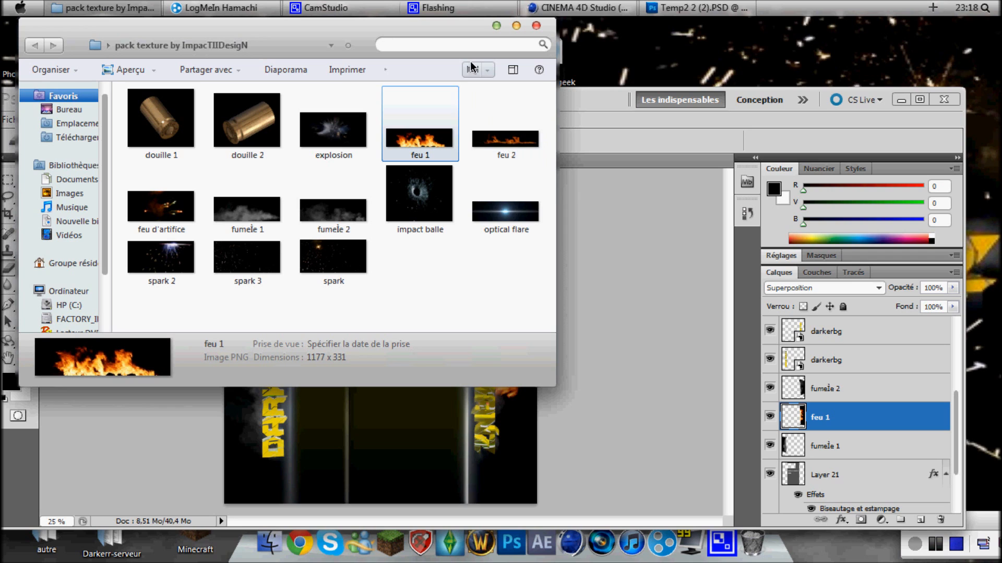
drag(451, 33, 468, 33)
click(520, 146)
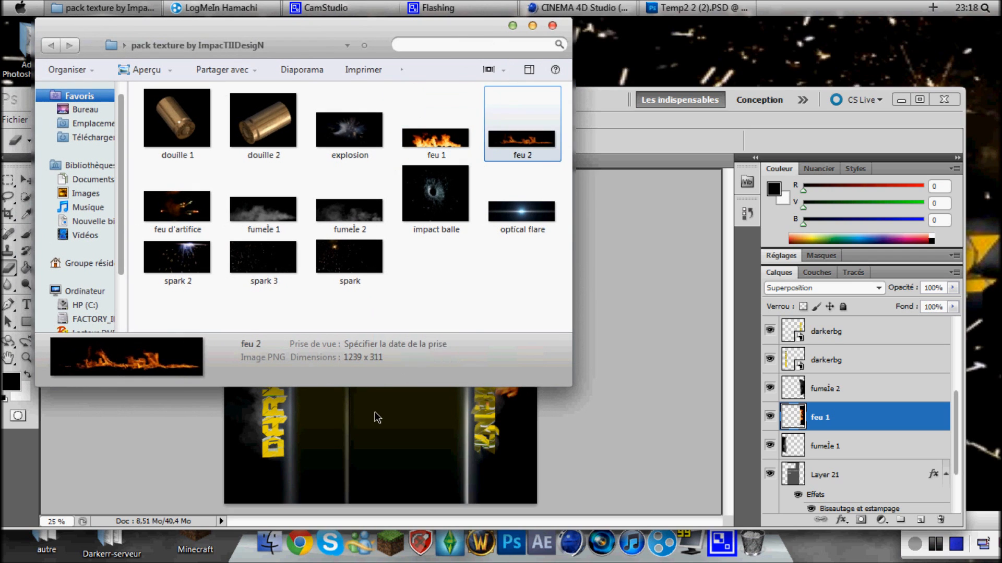
drag(376, 418, 376, 416)
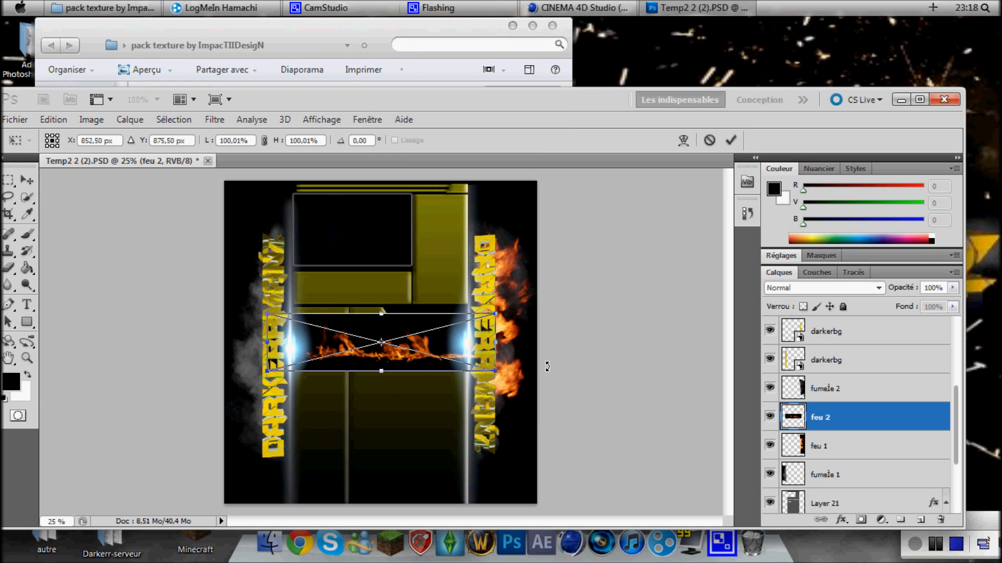
right_click(376, 319)
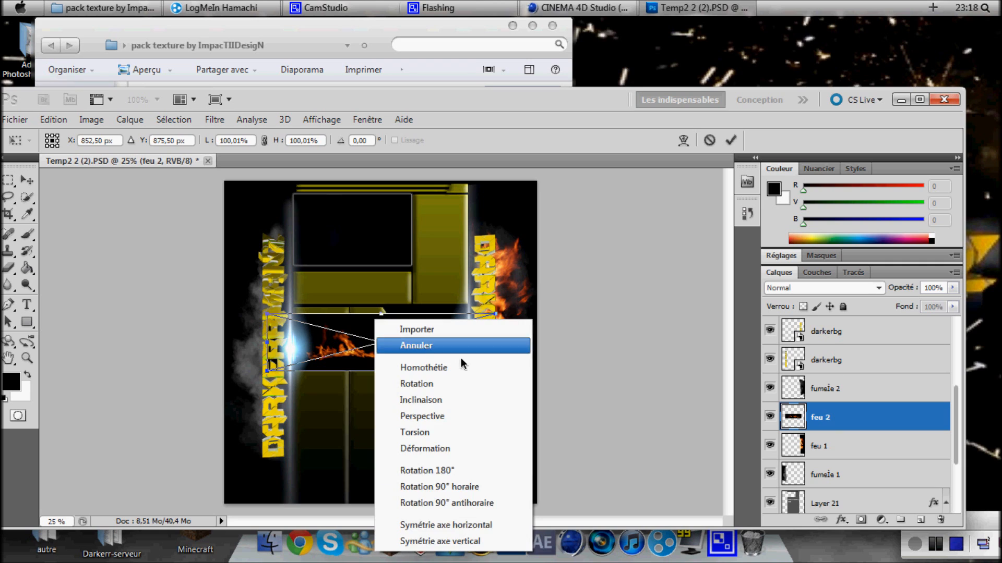
click(474, 503)
click(822, 287)
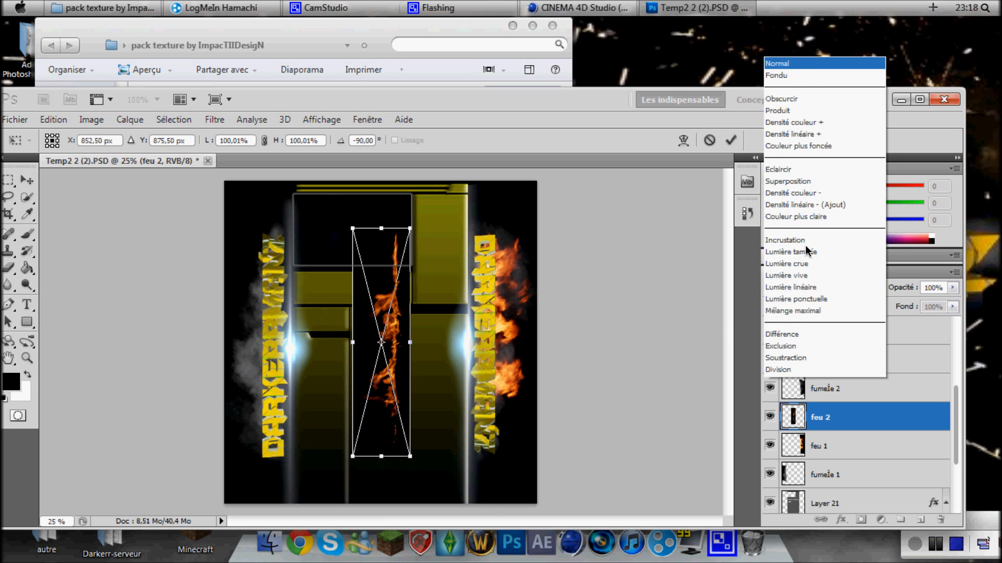
click(790, 125)
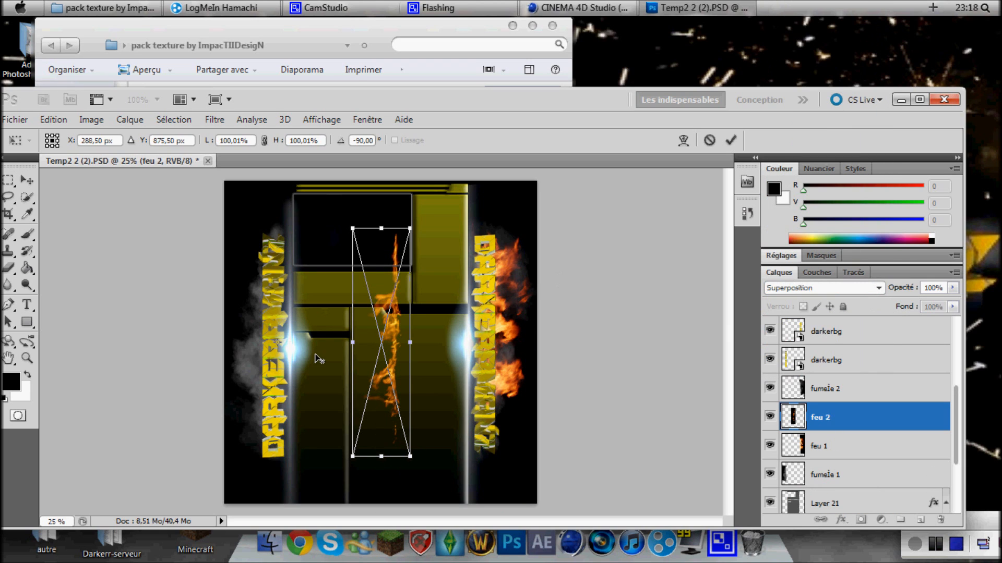
Position the feu 2 fire behind the left vertical text, stretch it to 113.49% by 128.47%, and commit the placement
drag(365, 369, 257, 373)
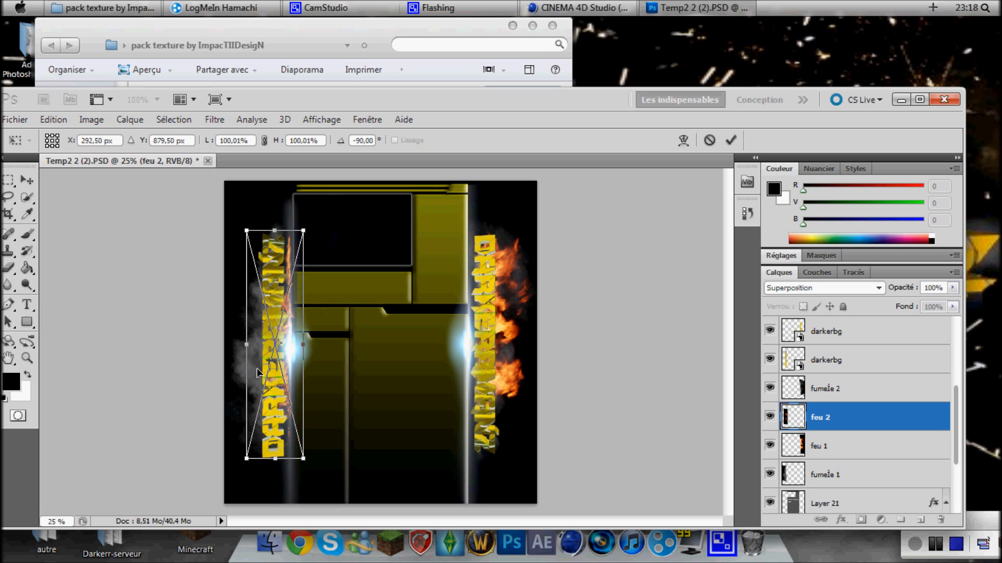
drag(275, 464, 275, 481)
drag(246, 354, 230, 353)
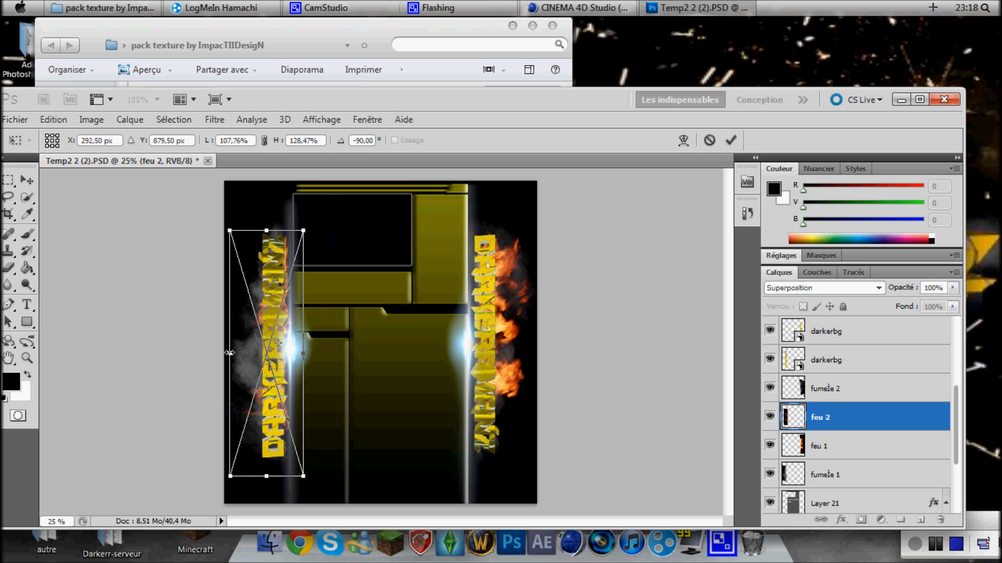
drag(266, 234, 266, 224)
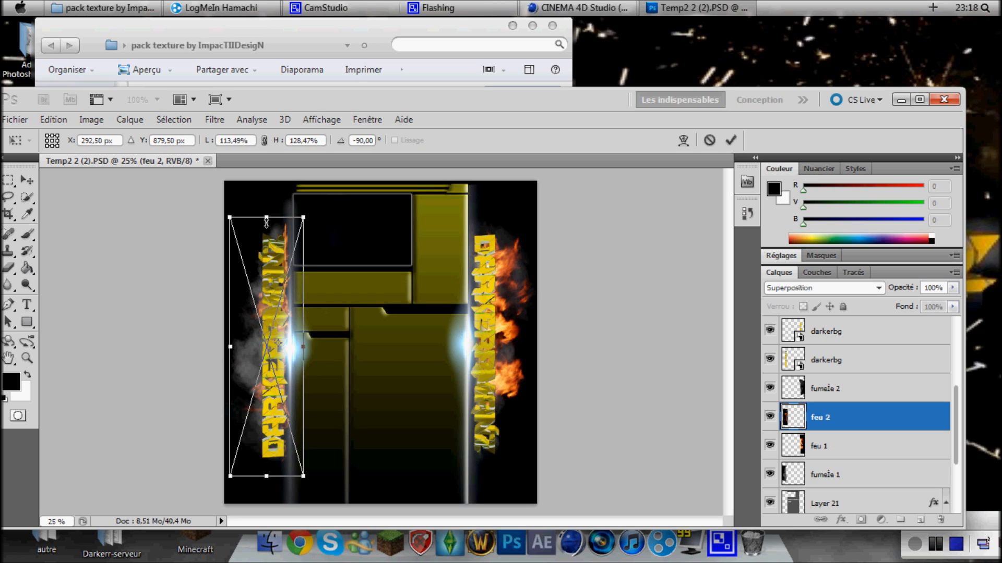
right_click(295, 335)
click(339, 105)
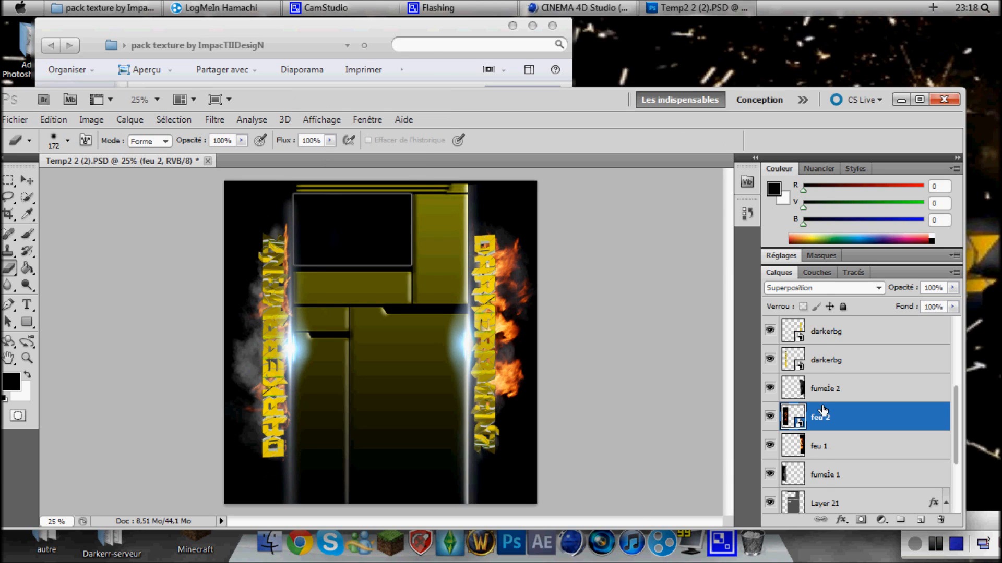
Rasterize the feu 2 layer and erase the excess fire between the left vertical text and the panels
right_click(823, 410)
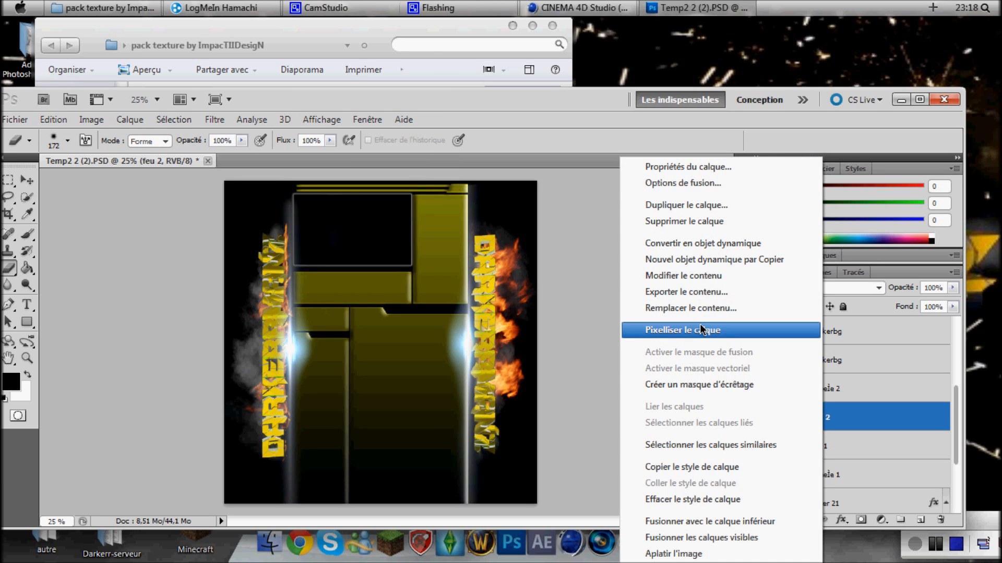
click(682, 333)
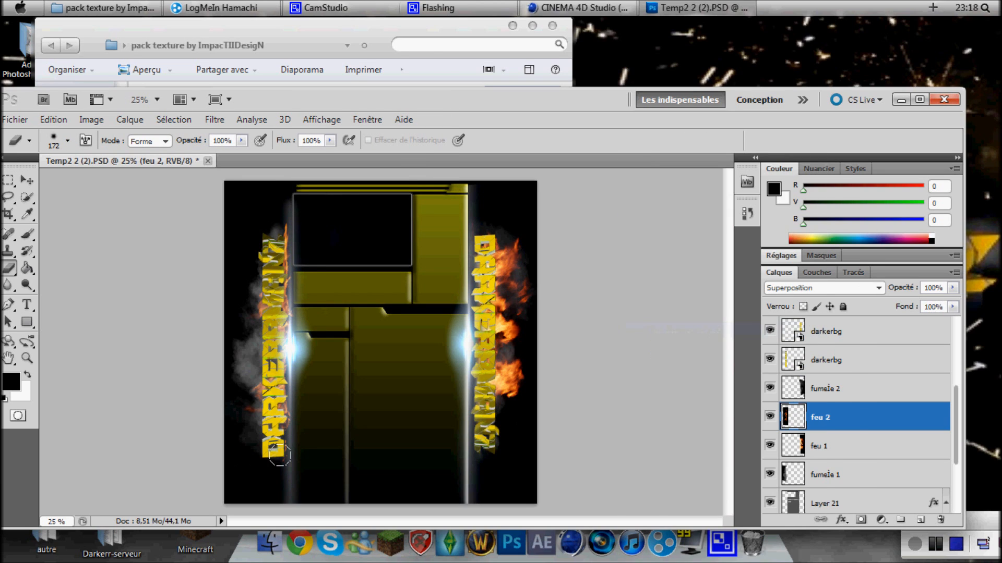
drag(291, 344, 292, 231)
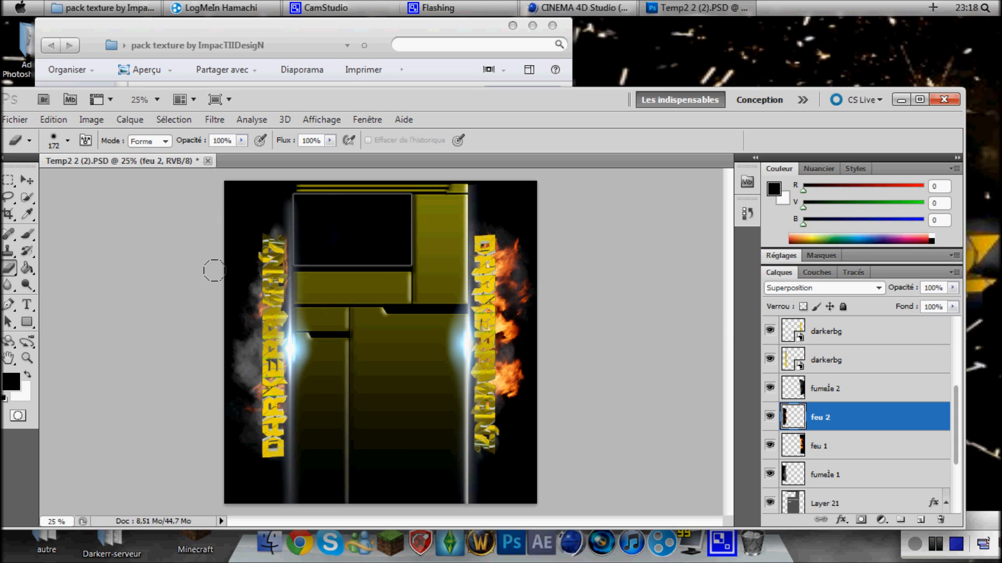
Place the image "spark 2" from the texture folder, set its blend mode to Superposition, and rotate it 90° clockwise
click(389, 34)
drag(184, 240, 380, 432)
click(215, 288)
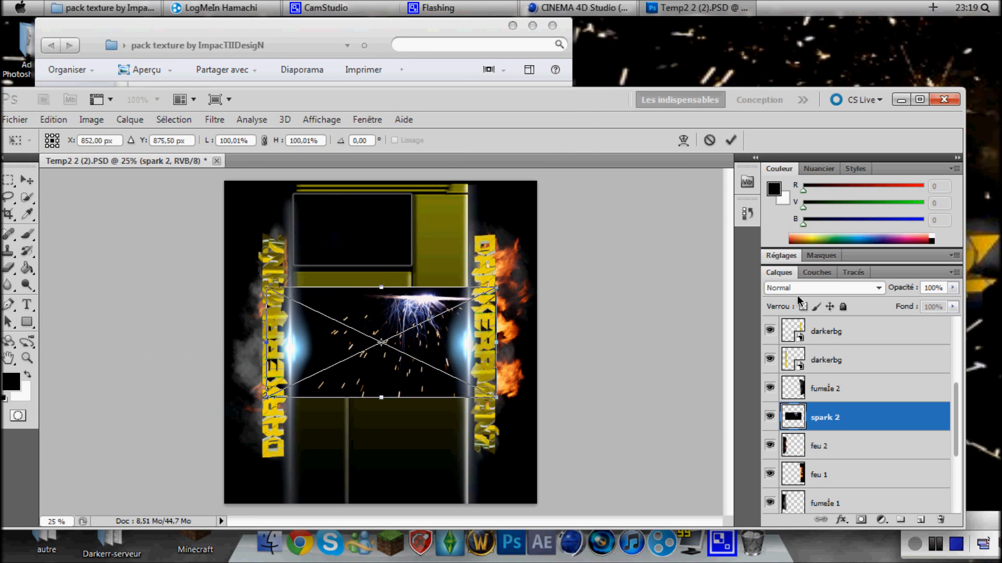
click(830, 288)
click(787, 124)
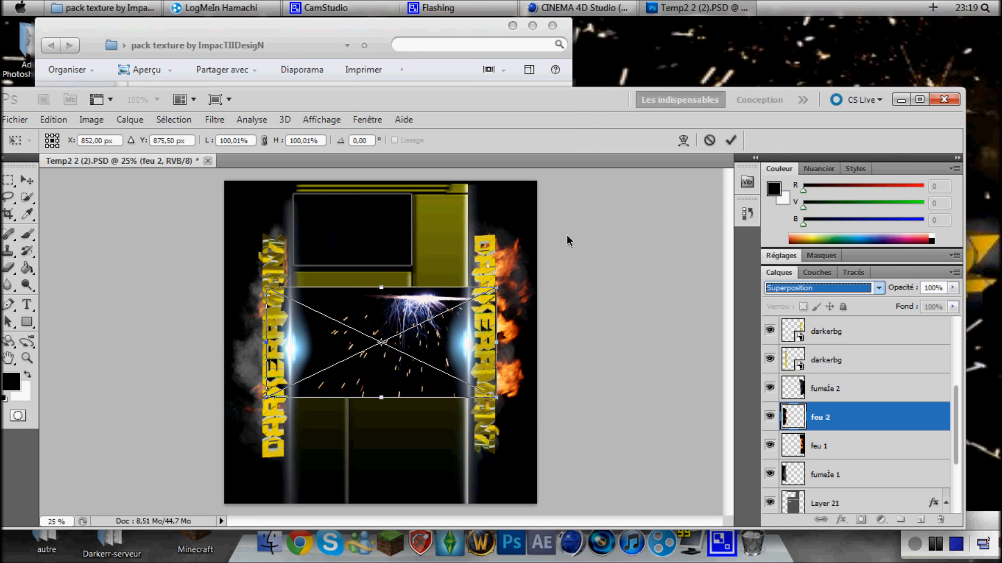
right_click(435, 358)
click(505, 293)
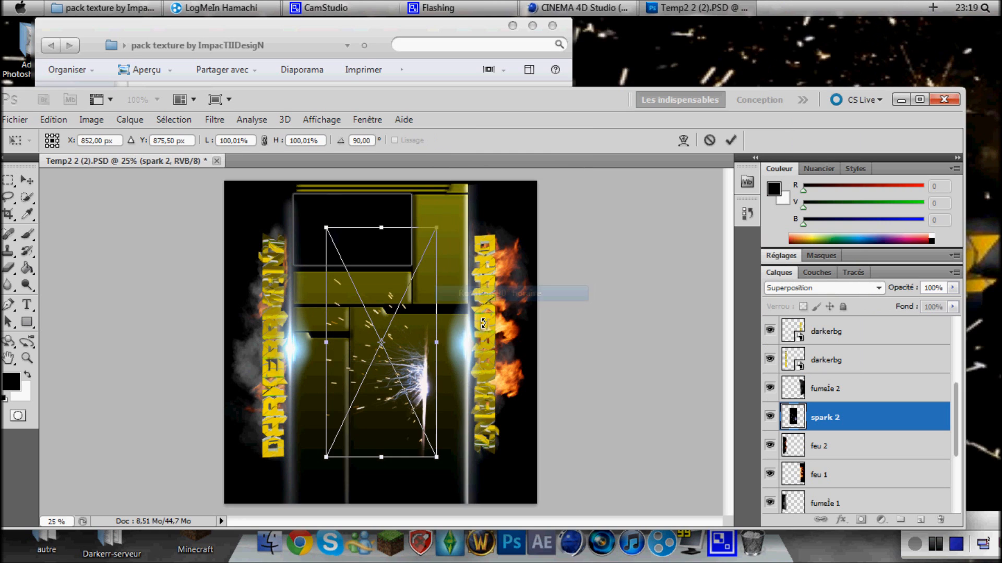
Position the spark 2 image behind the left vertical text, enlarge it to about 101% by 105%, and commit the placement
drag(371, 369, 251, 344)
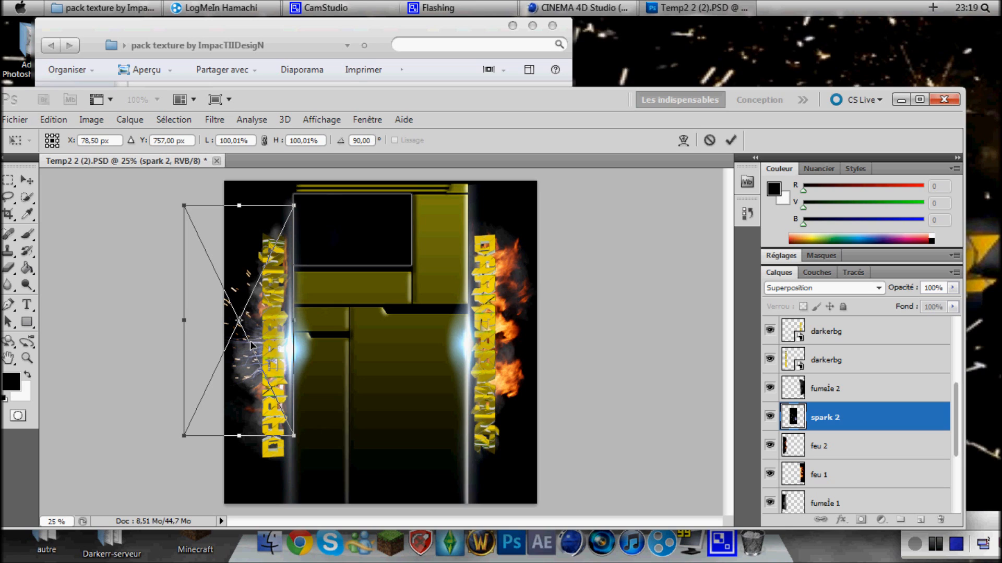
drag(184, 320, 179, 321)
drag(239, 436, 236, 441)
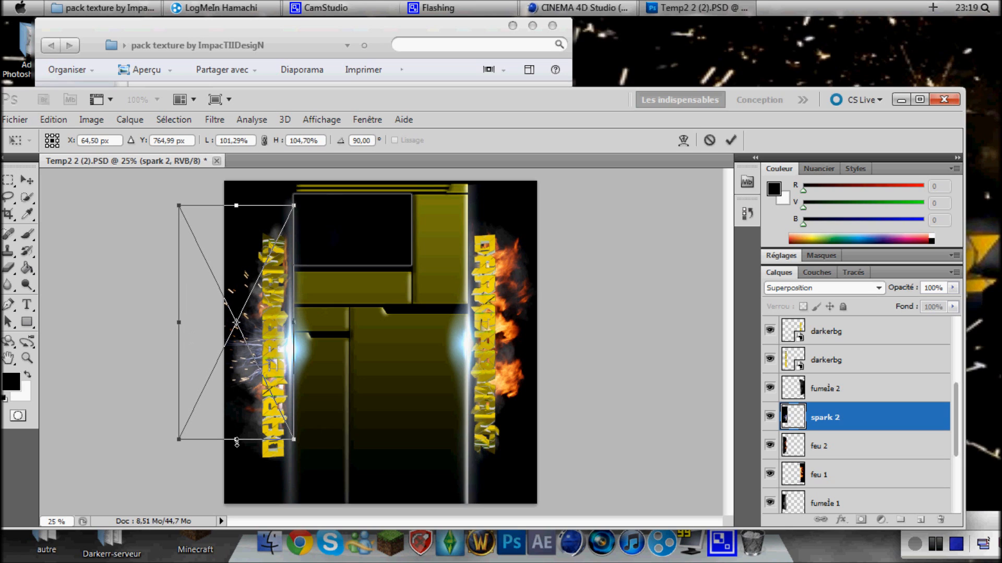
mouse_move(263, 392)
mouse_down()
mouse_move(264, 380)
mouse_move(264, 392)
mouse_up()
right_click(263, 392)
click(334, 155)
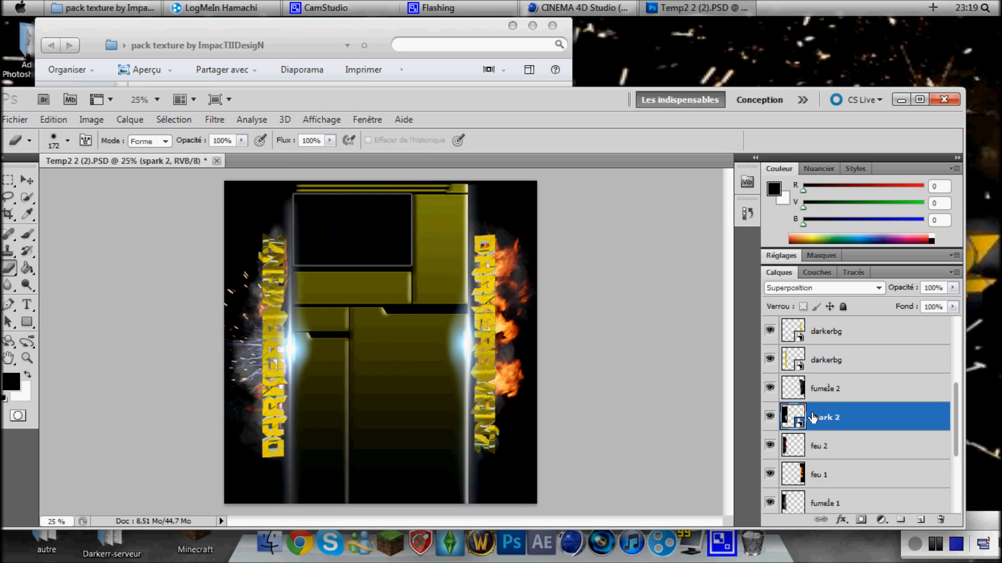
right_click(813, 416)
click(595, 334)
Place the image "spark" from the texture folder, rotate it to about -166.3°, and set its blend mode to Superposition
click(477, 46)
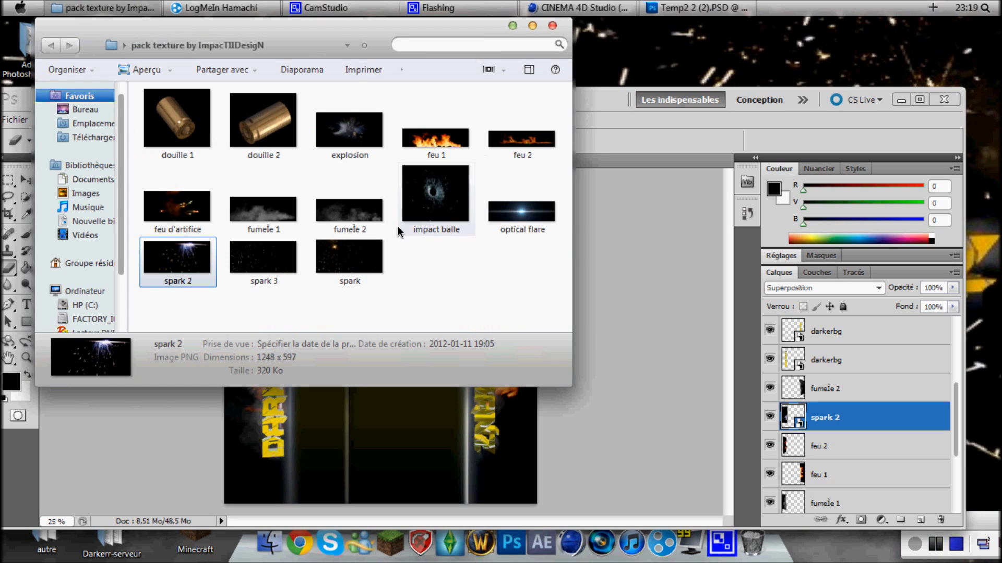
mouse_move(412, 28)
mouse_down()
mouse_move(517, 190)
mouse_move(459, 73)
mouse_move(410, 23)
mouse_up()
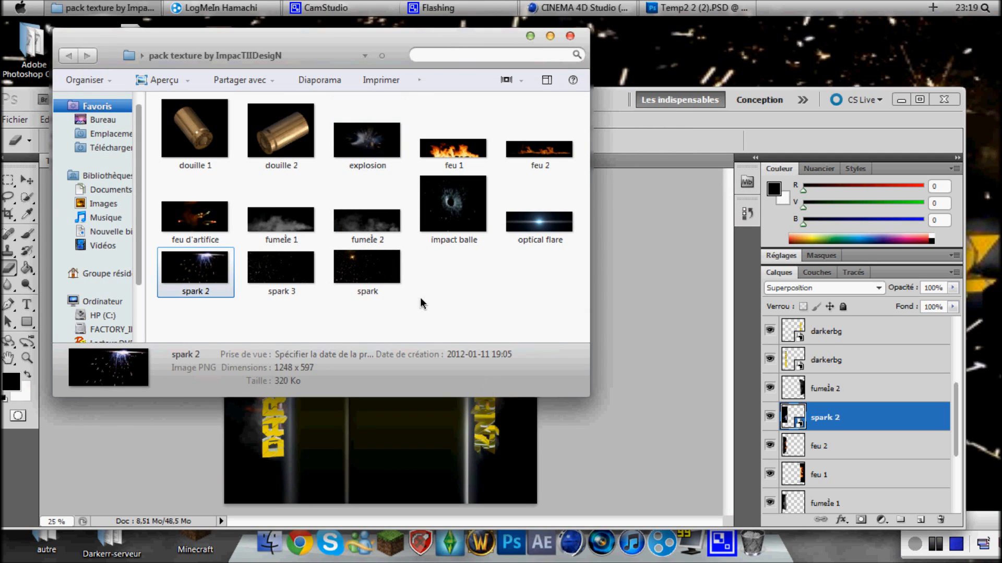
drag(490, 57, 457, 21)
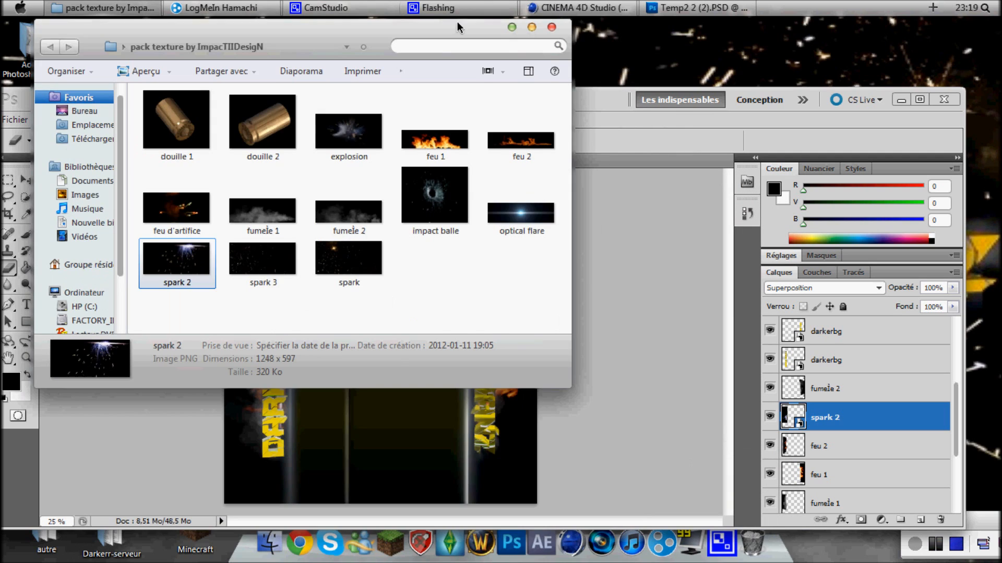
drag(348, 261, 436, 454)
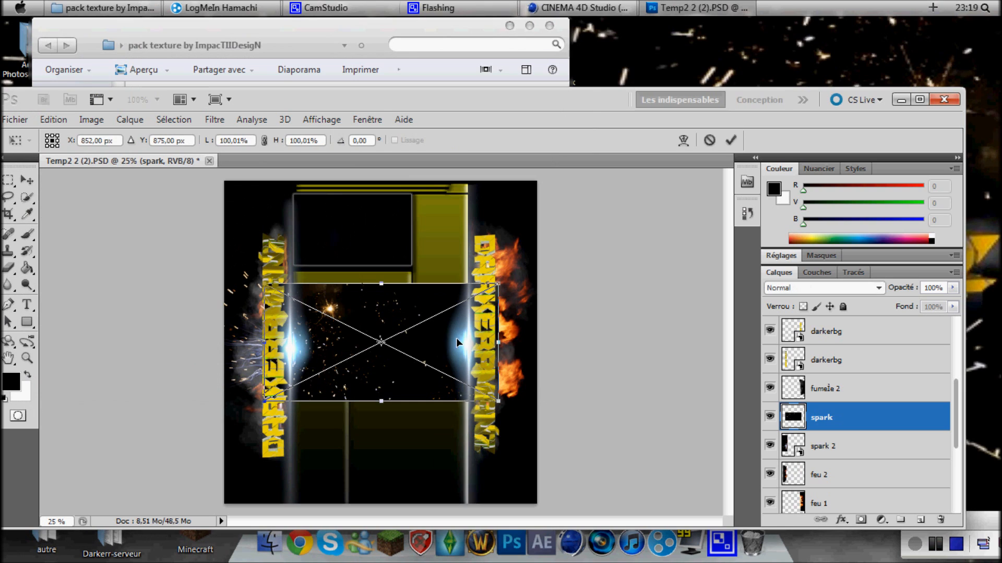
drag(507, 403, 273, 251)
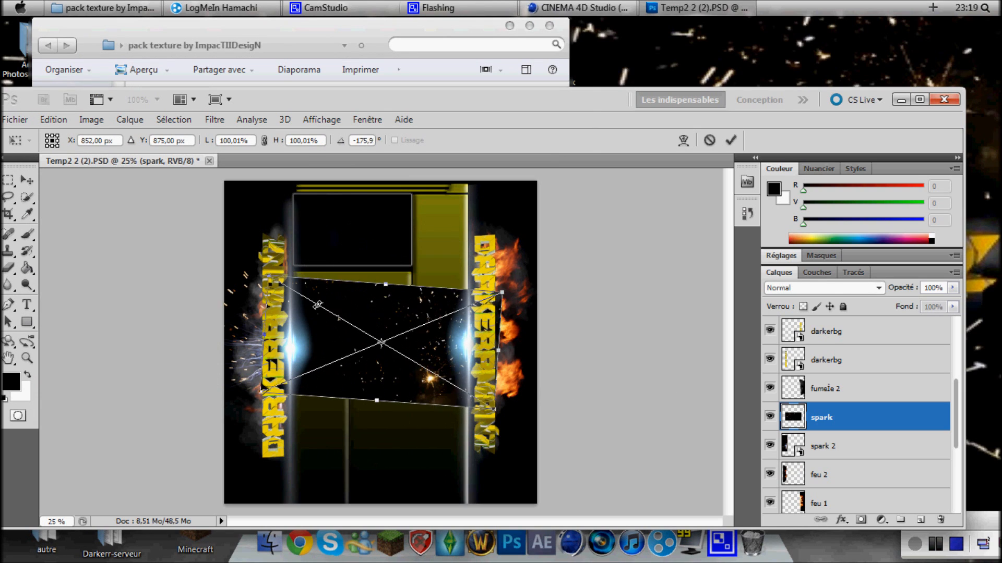
click(829, 288)
click(834, 124)
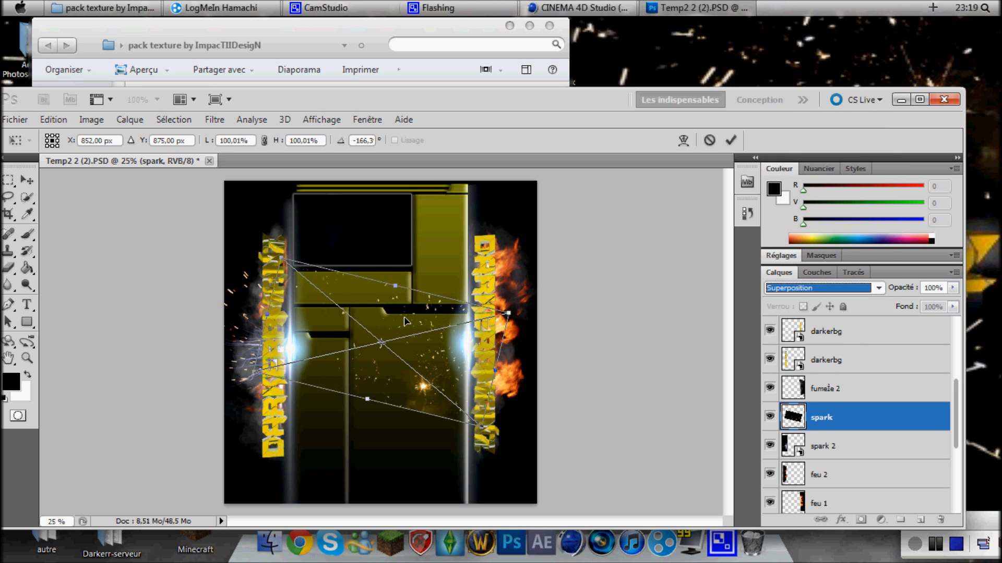
Position the spark image in the lower-right corner of the canvas, at about X 1155.71 px, Y 1441.82 px, and commit the placement
drag(405, 322, 458, 425)
right_click(458, 426)
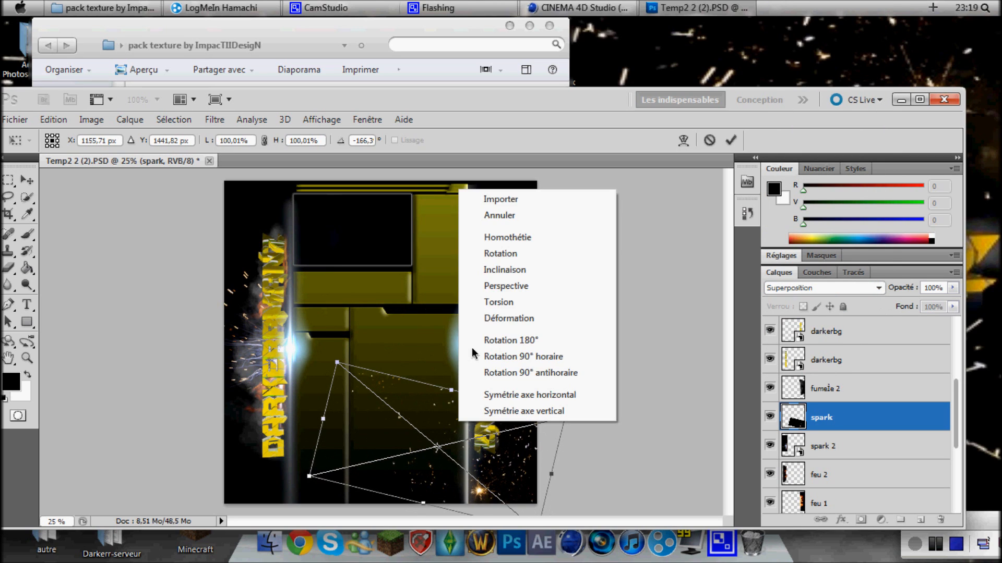
click(501, 198)
Rasterize the spark layer and erase the excess sparks that overlap the lower panels
key(e)
right_click(833, 417)
click(824, 333)
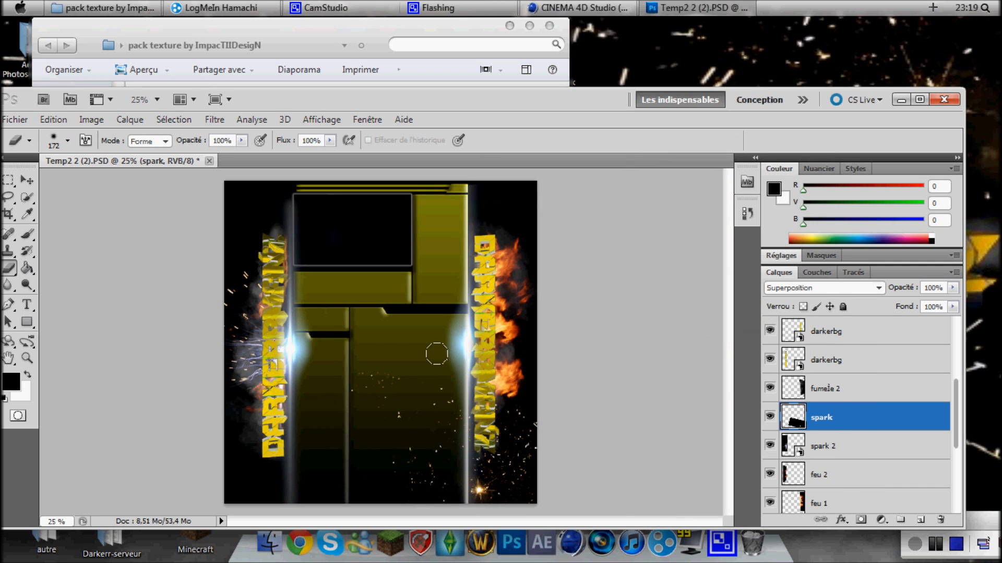
mouse_move(457, 407)
mouse_down()
mouse_move(452, 489)
mouse_move(390, 465)
mouse_move(418, 449)
mouse_move(442, 411)
mouse_move(389, 420)
mouse_move(394, 376)
mouse_up()
Close the texture folder window and reposition the Photoshop window so the whole workspace fits on the desktop
mouse_move(447, 33)
mouse_down()
mouse_move(478, 32)
mouse_move(458, 27)
mouse_up()
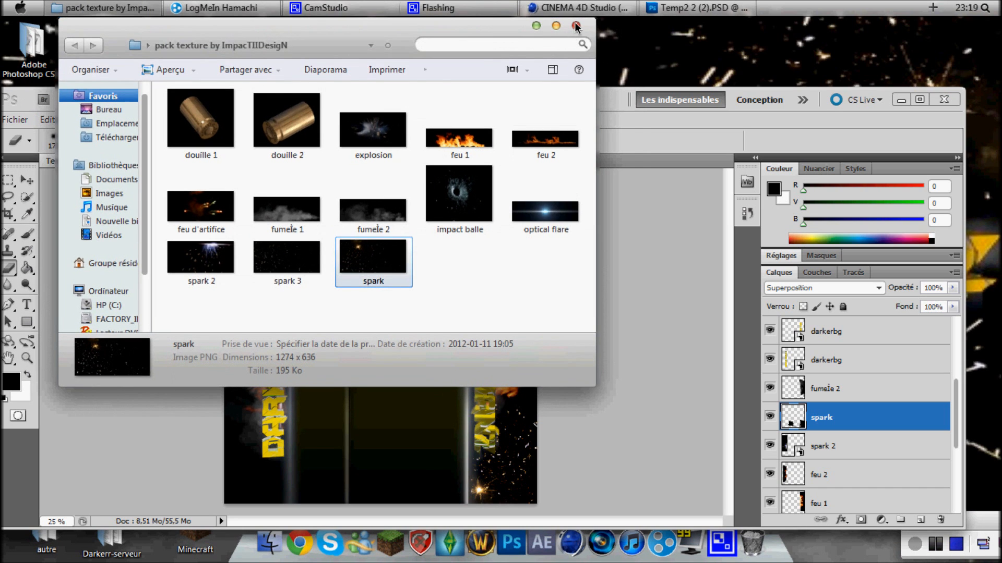
click(576, 26)
drag(579, 104, 623, 89)
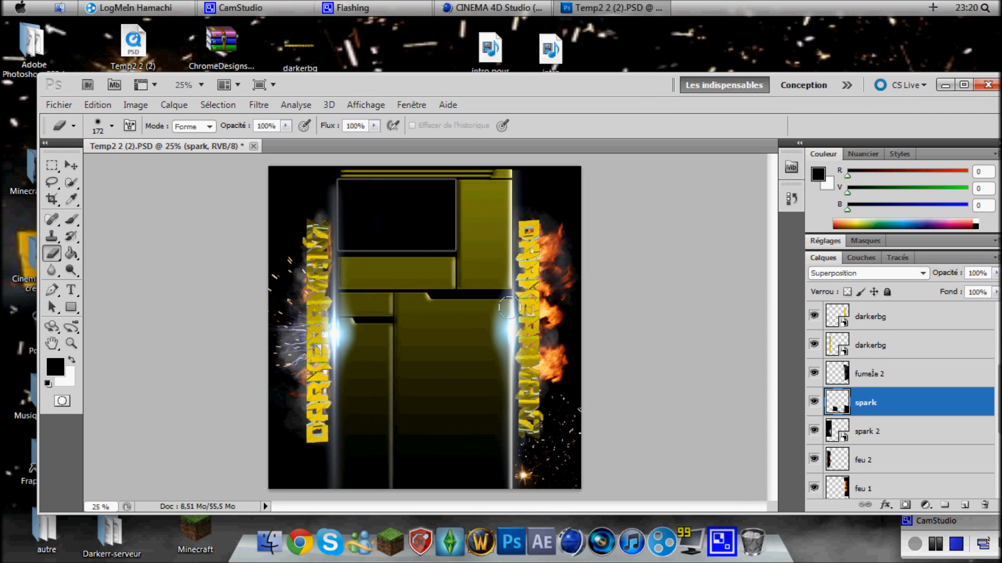
drag(365, 86, 346, 91)
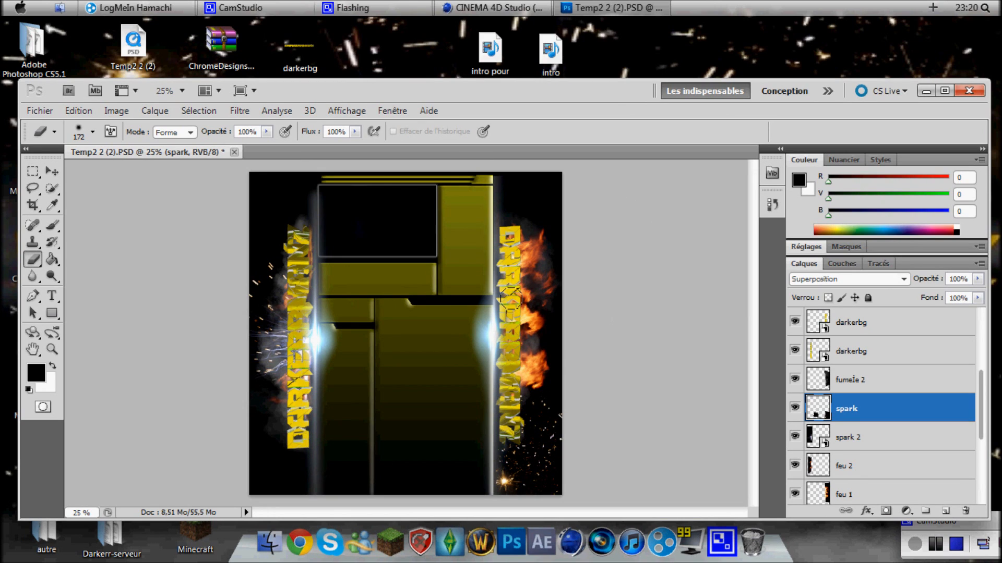
mouse_move(294, 91)
mouse_down()
mouse_move(280, 80)
mouse_move(299, 78)
mouse_up()
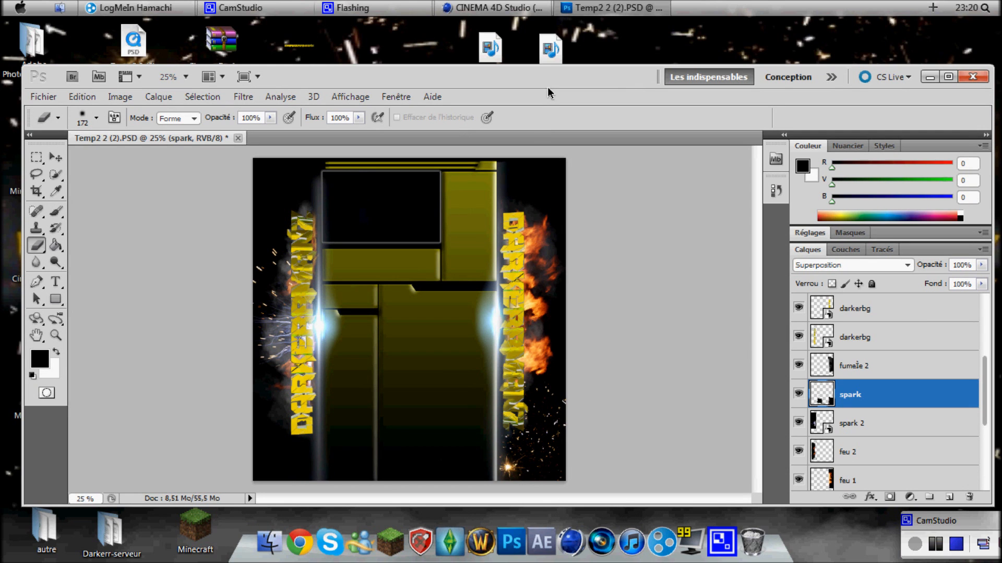
mouse_move(645, 78)
mouse_down()
mouse_move(633, 74)
mouse_move(634, 58)
mouse_move(637, 69)
mouse_up()
Minimize Photoshop, view the picture "DM image perso" from the Image perso folder in Cinema 12 mes créations, and close the viewer and folder
click(933, 69)
drag(862, 23, 704, 167)
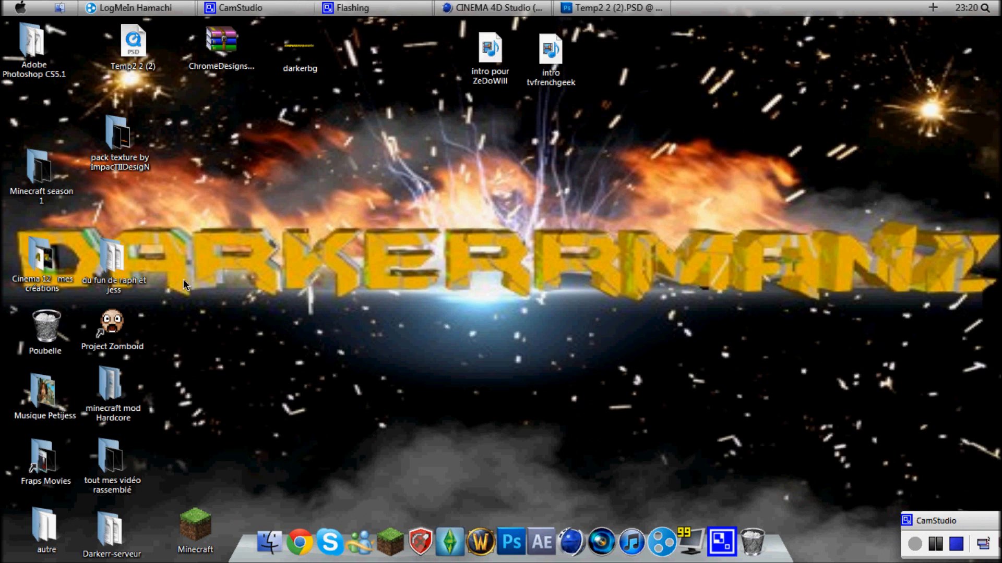
click(59, 264)
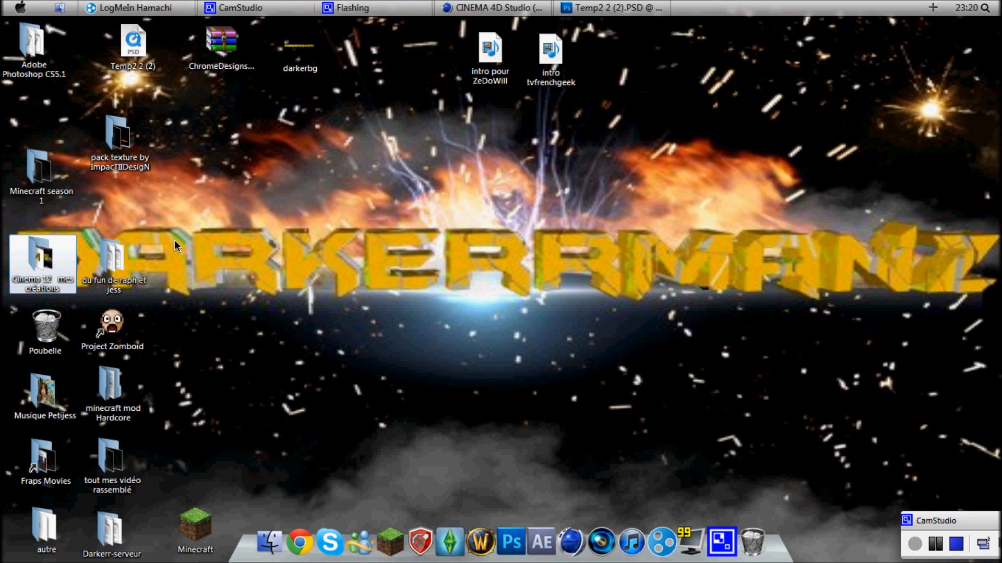
double_click(59, 265)
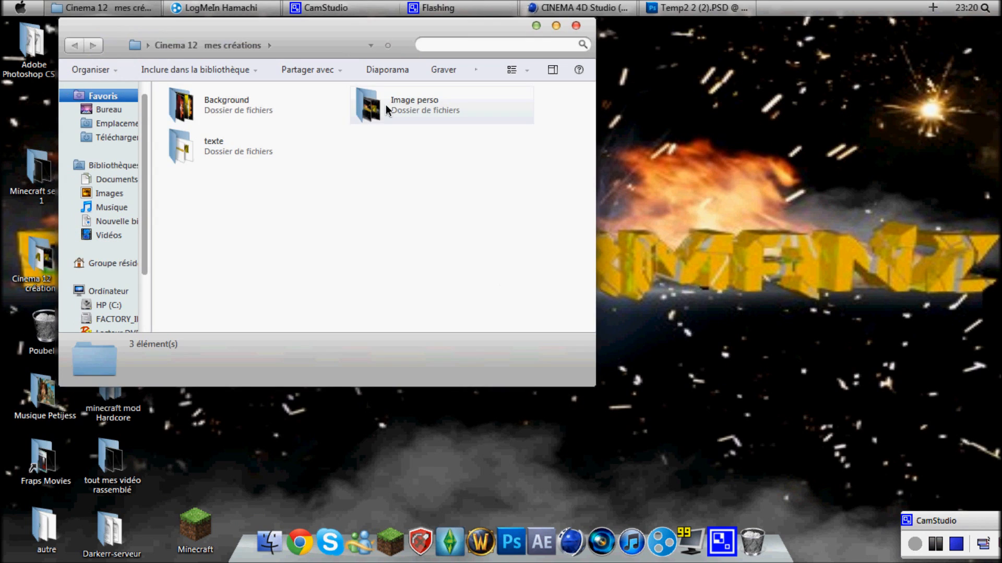
double_click(383, 112)
double_click(200, 218)
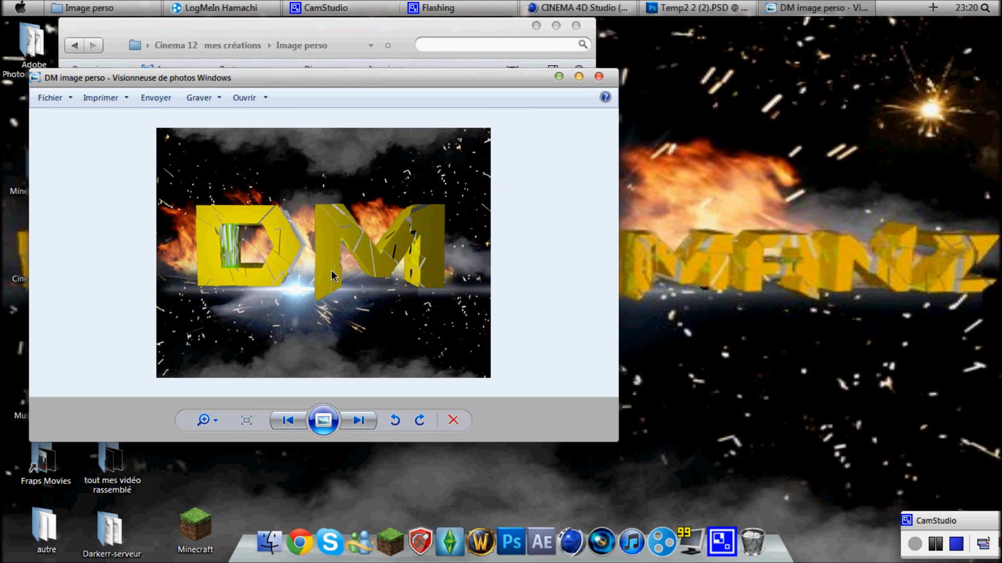
click(599, 77)
click(575, 26)
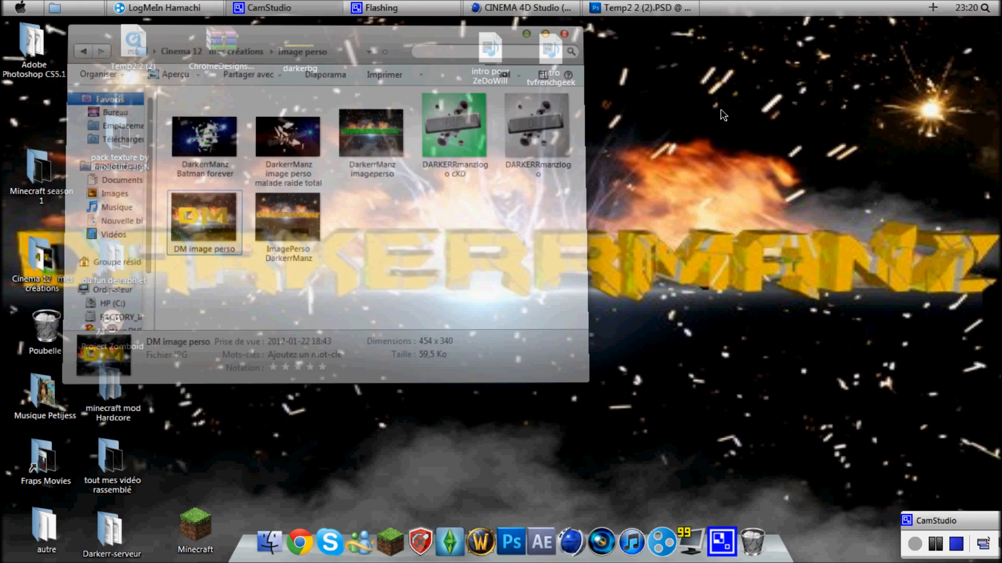